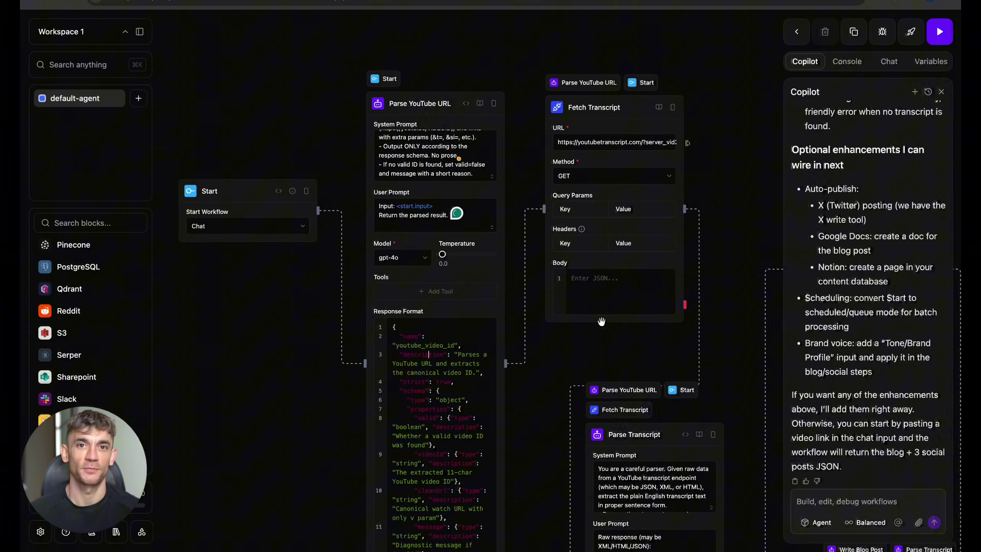
{"action": "scroll", "coordinate": [618, 278], "scroll_direction": "down", "scroll_amount": 3}
{"action": "scroll", "coordinate": [606, 318], "scroll_direction": "down", "scroll_amount": 3}
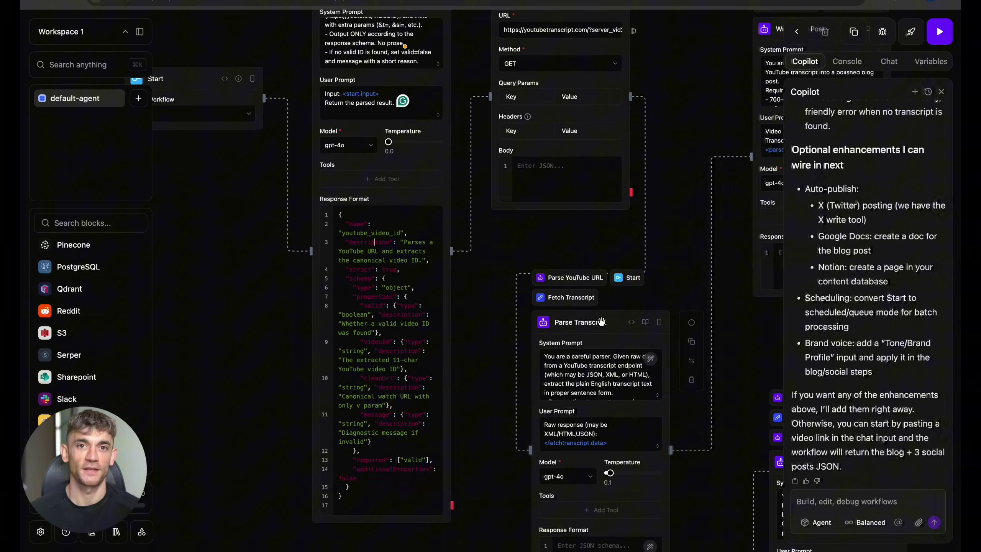
{"action": "scroll", "coordinate": [613, 314], "scroll_direction": "down", "scroll_amount": 2}
{"action": "scroll", "coordinate": [569, 317], "scroll_direction": "down", "scroll_amount": 2}
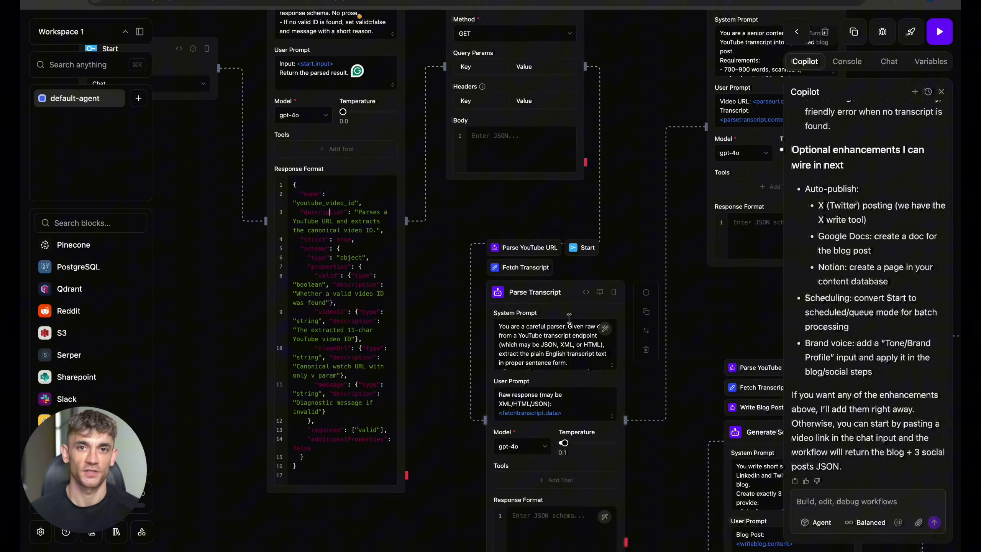
{"action": "scroll", "coordinate": [568, 317], "scroll_direction": "down", "scroll_amount": 2}
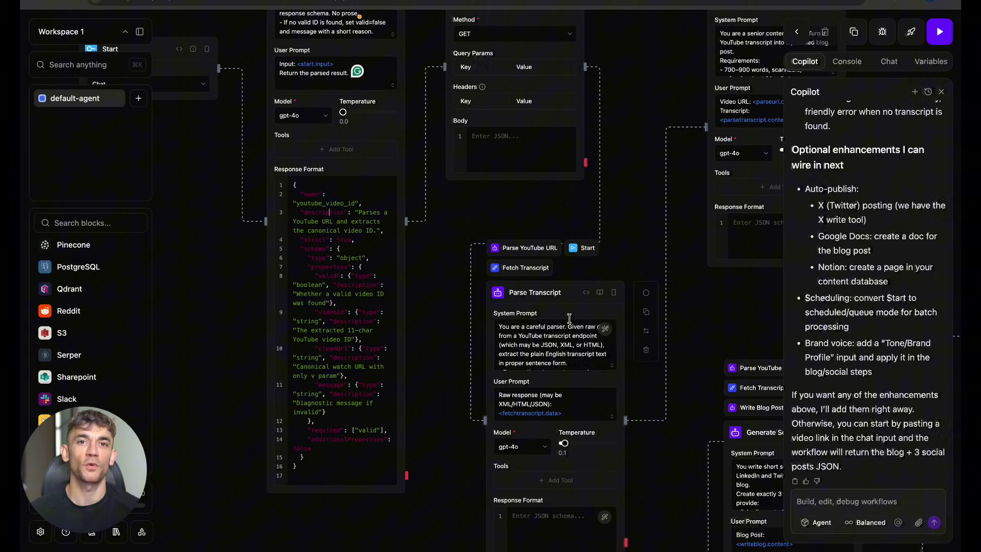
{"action": "scroll", "coordinate": [551, 306], "scroll_direction": "down", "scroll_amount": 3}
{"action": "scroll", "coordinate": [544, 280], "scroll_direction": "down", "scroll_amount": 3}
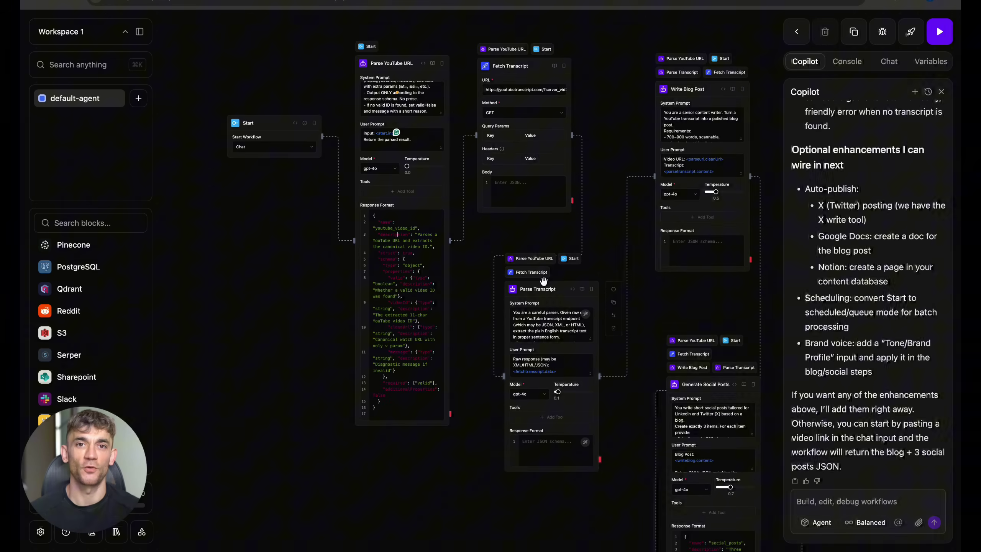
{"action": "scroll", "coordinate": [544, 280], "scroll_direction": "down", "scroll_amount": 3}
{"action": "scroll", "coordinate": [544, 282], "scroll_direction": "down", "scroll_amount": 3}
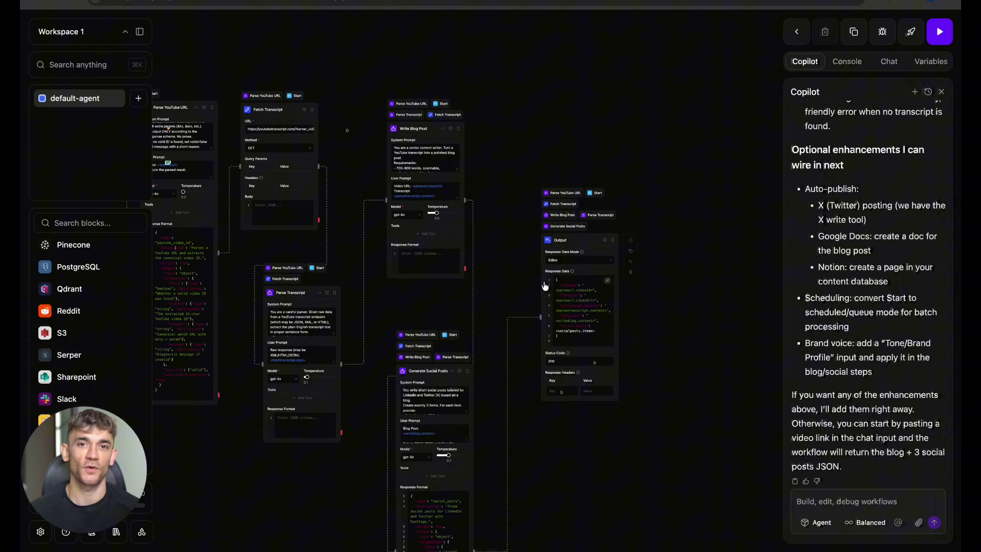
{"action": "scroll", "coordinate": [544, 285], "scroll_direction": "up", "scroll_amount": 4}
{"action": "scroll", "coordinate": [545, 285], "scroll_direction": "up", "scroll_amount": 2}
{"action": "scroll", "coordinate": [543, 280], "scroll_direction": "up", "scroll_amount": 2}
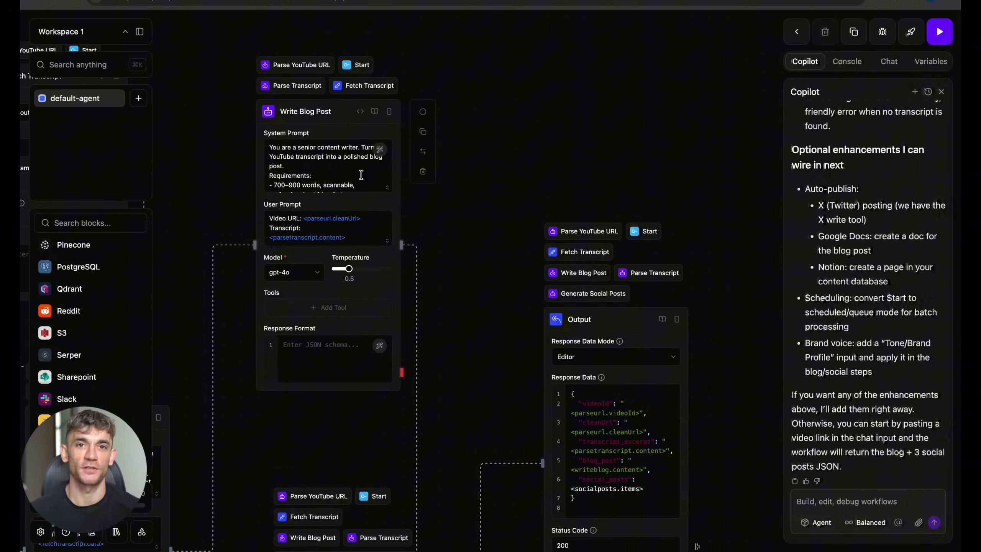
{"action": "mouse_move", "coordinate": [614, 452]}
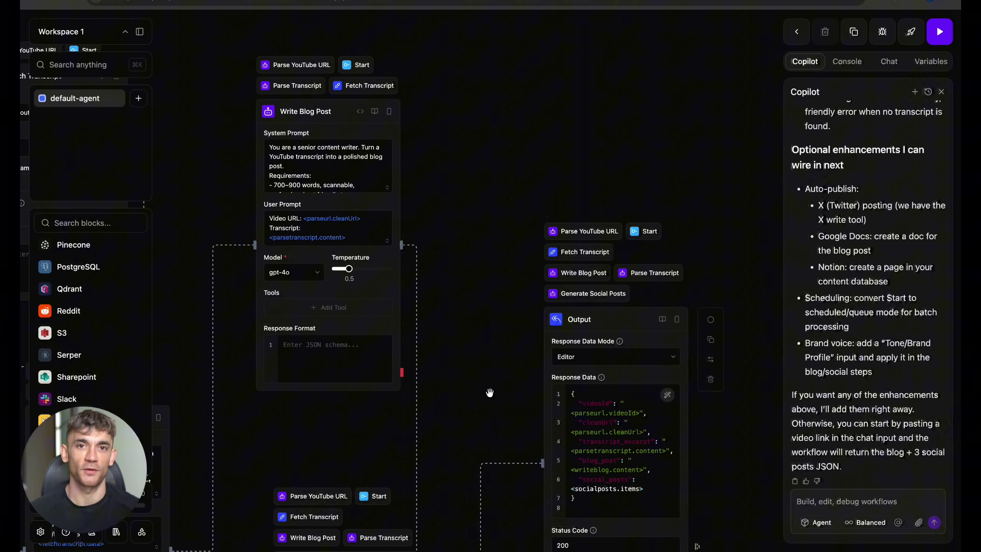
{"action": "scroll", "coordinate": [481, 391], "scroll_direction": "down", "scroll_amount": 3}
{"action": "scroll", "coordinate": [481, 391], "scroll_direction": "down", "scroll_amount": 3}
{"action": "scroll", "coordinate": [481, 392], "scroll_direction": "down", "scroll_amount": 3}
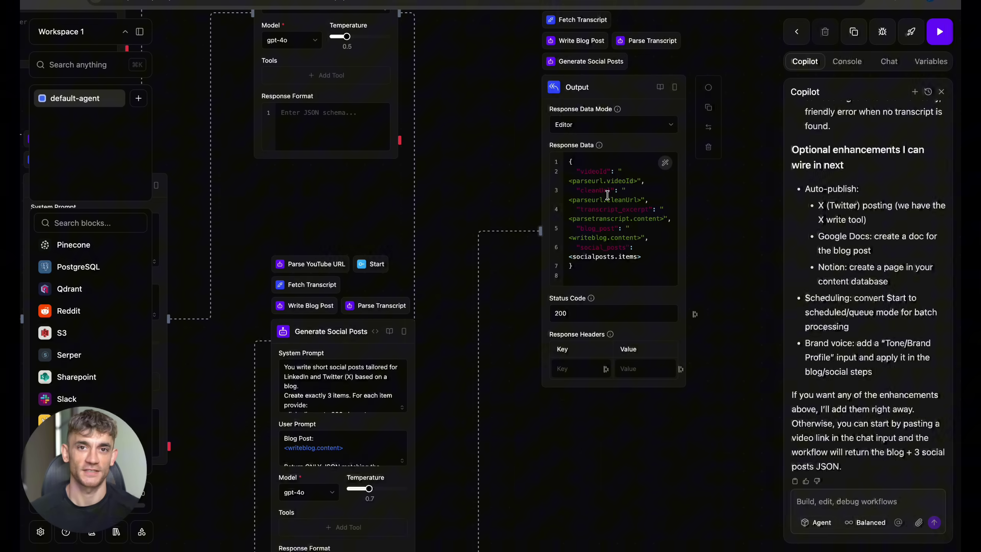
{"action": "scroll", "coordinate": [643, 225], "scroll_direction": "up", "scroll_amount": 3}
{"action": "scroll", "coordinate": [629, 215], "scroll_direction": "up", "scroll_amount": 3}
{"action": "scroll", "coordinate": [614, 203], "scroll_direction": "up", "scroll_amount": 2}
{"action": "scroll", "coordinate": [608, 197], "scroll_direction": "down", "scroll_amount": 4}
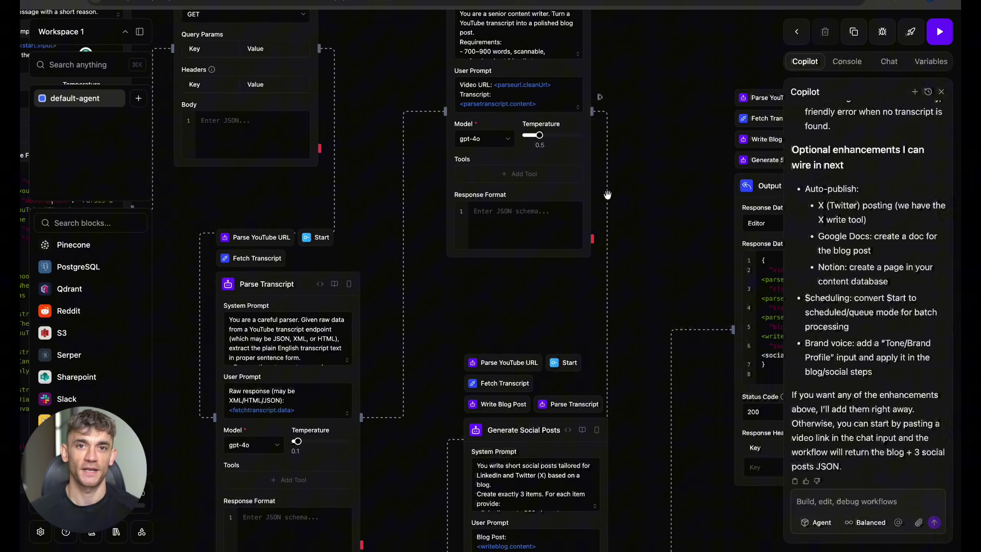
{"action": "scroll", "coordinate": [608, 197], "scroll_direction": "down", "scroll_amount": 3}
{"action": "scroll", "coordinate": [607, 195], "scroll_direction": "up", "scroll_amount": 3}
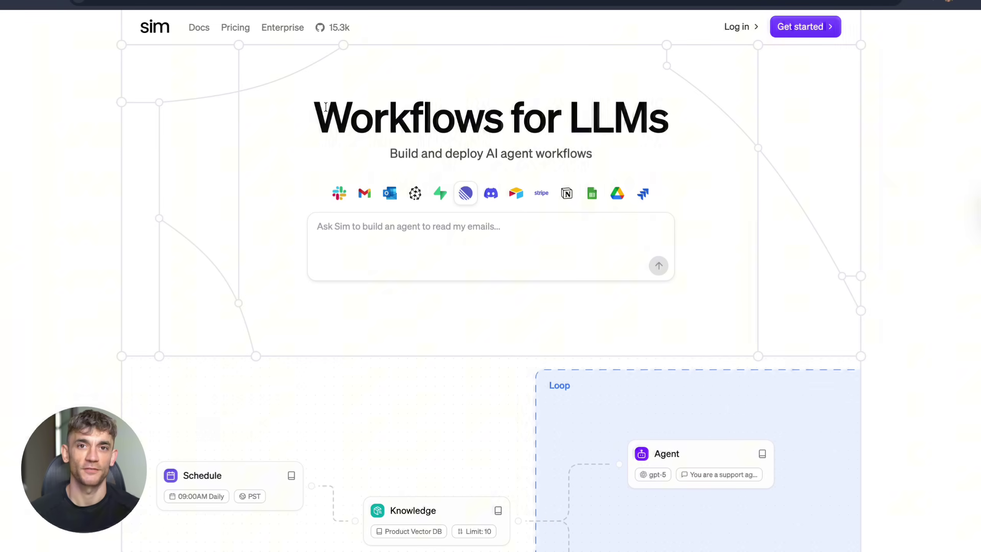
{"action": "left_click_drag", "start_coordinate": [316, 110], "coordinate": [683, 119]}
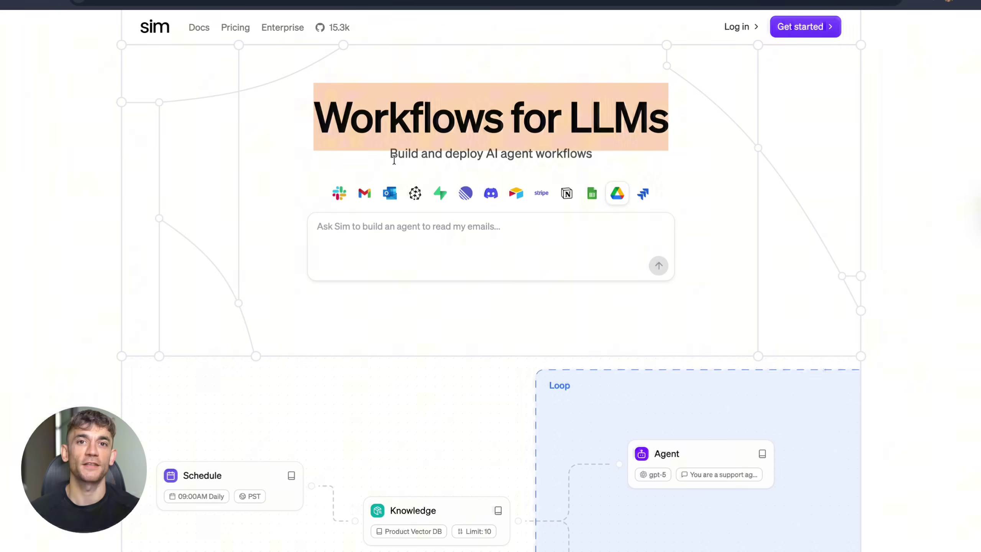
{"action": "left_click_drag", "start_coordinate": [391, 158], "coordinate": [623, 162]}
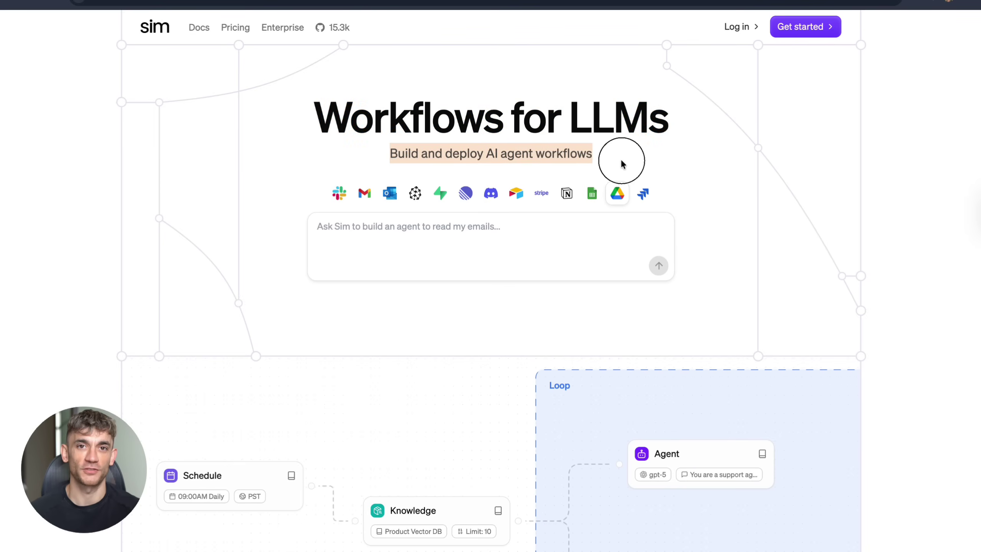
{"action": "left_click", "coordinate": [468, 249]}
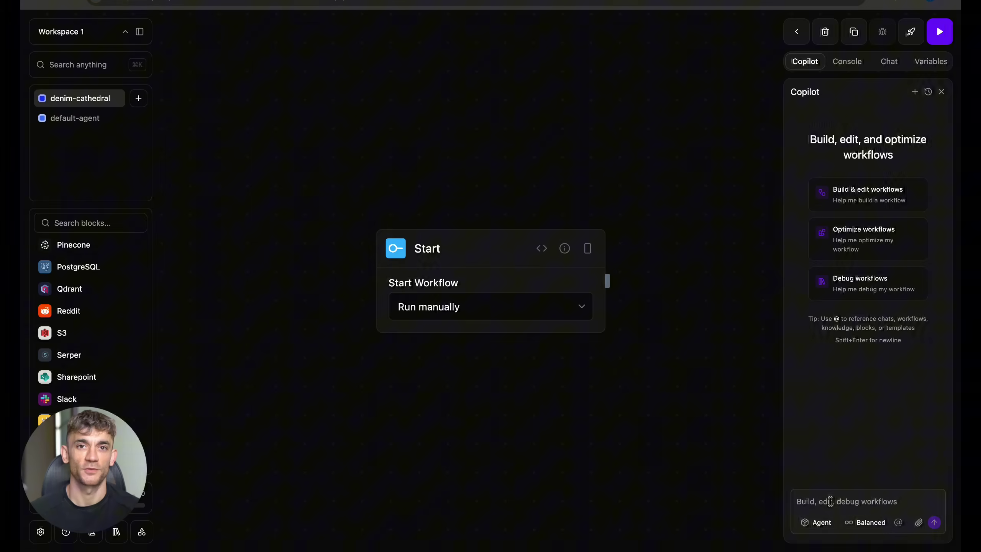
Send Copilot the unread Client Request emails to Slack and ClickUp/Trello prompt, then collapse its reasoning.
{"action": "type", "text": "Build a workflow that scans Gmail for unread emails with the subject ‘Client Request’, sends the content into a Slack channel, and automatically creates a task in ClickUp or Trello"}
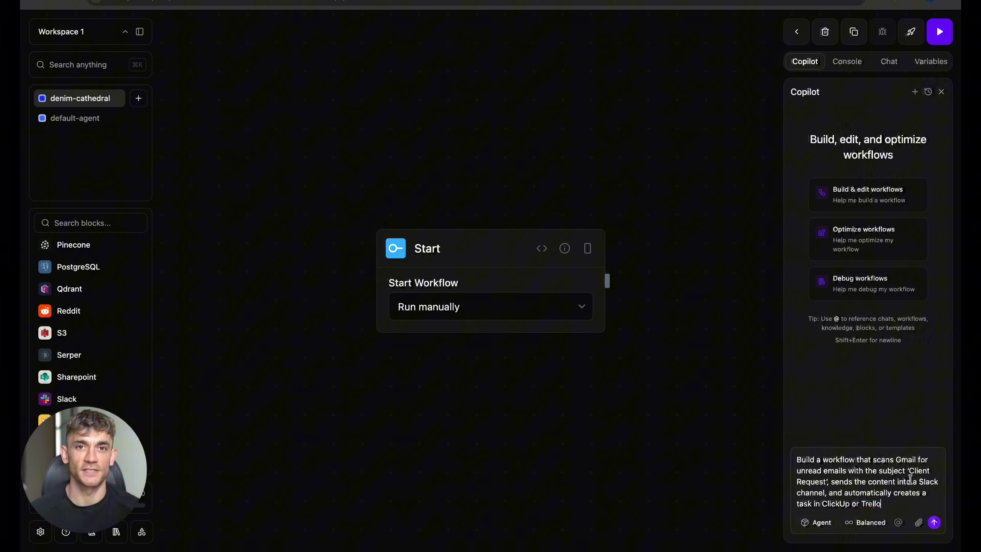
{"action": "key", "text": "Return"}
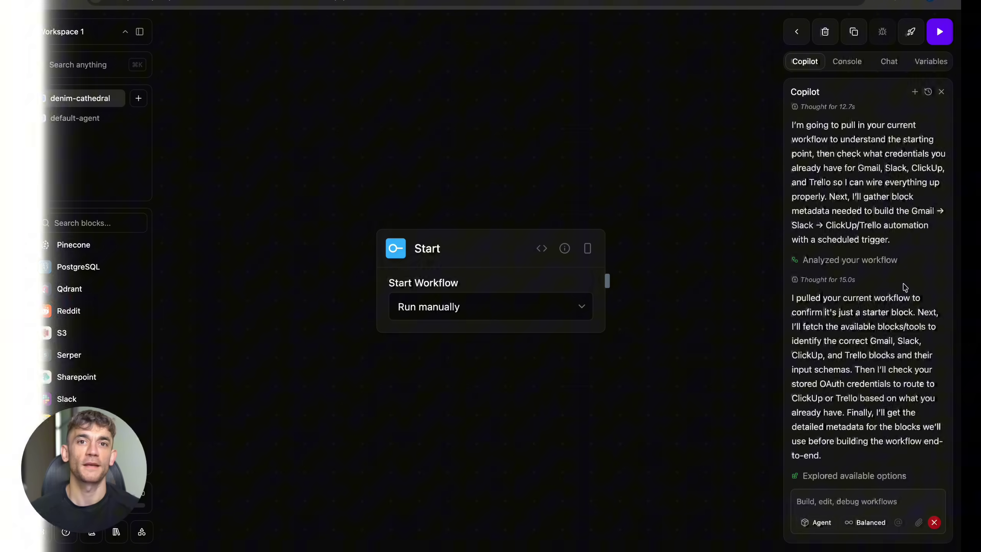
{"action": "scroll", "coordinate": [905, 287], "scroll_direction": "down", "scroll_amount": 3}
{"action": "scroll", "coordinate": [905, 287], "scroll_direction": "down", "scroll_amount": 3}
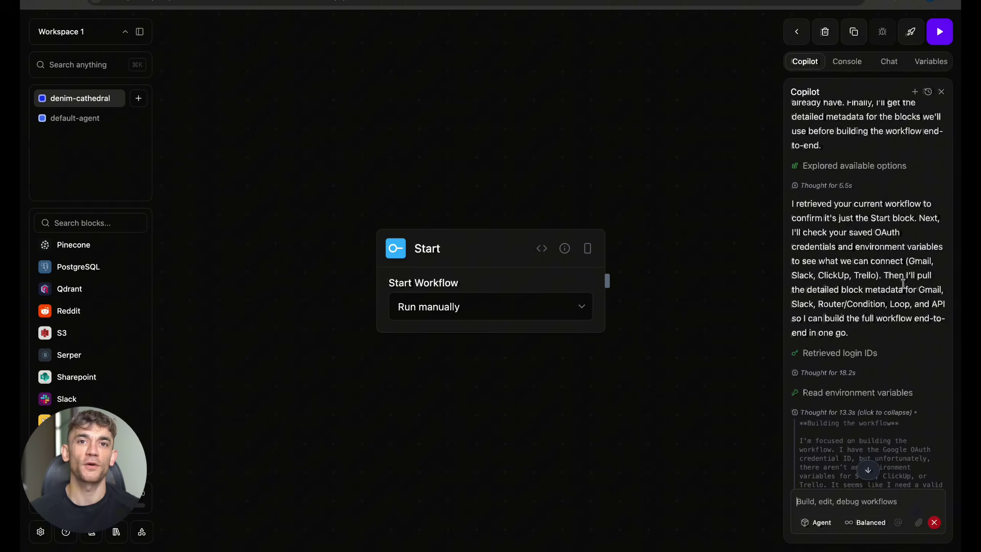
{"action": "scroll", "coordinate": [905, 287], "scroll_direction": "down", "scroll_amount": 3}
{"action": "scroll", "coordinate": [905, 287], "scroll_direction": "down", "scroll_amount": 3}
{"action": "scroll", "coordinate": [905, 287], "scroll_direction": "down", "scroll_amount": 5}
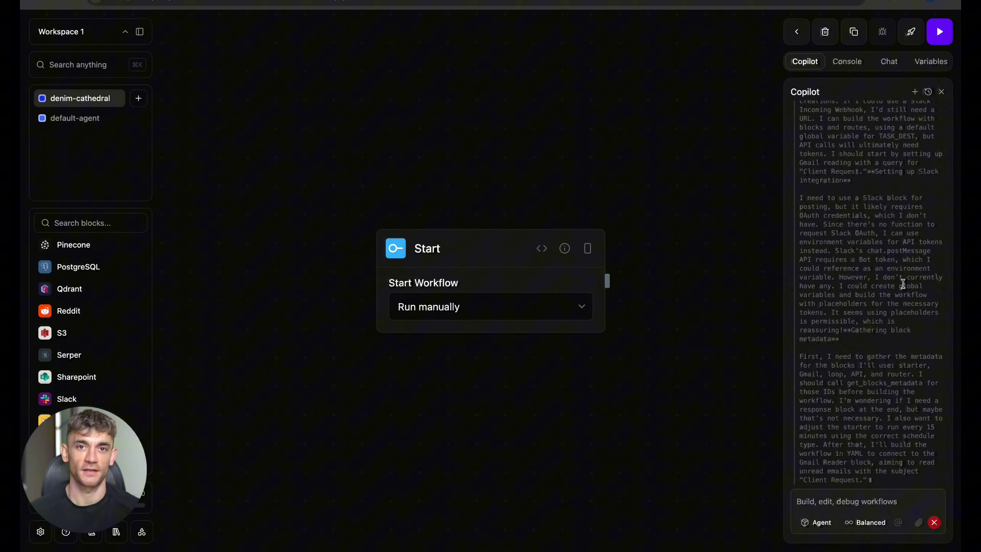
{"action": "scroll", "coordinate": [904, 287], "scroll_direction": "down", "scroll_amount": 5}
{"action": "left_click", "coordinate": [904, 287]}
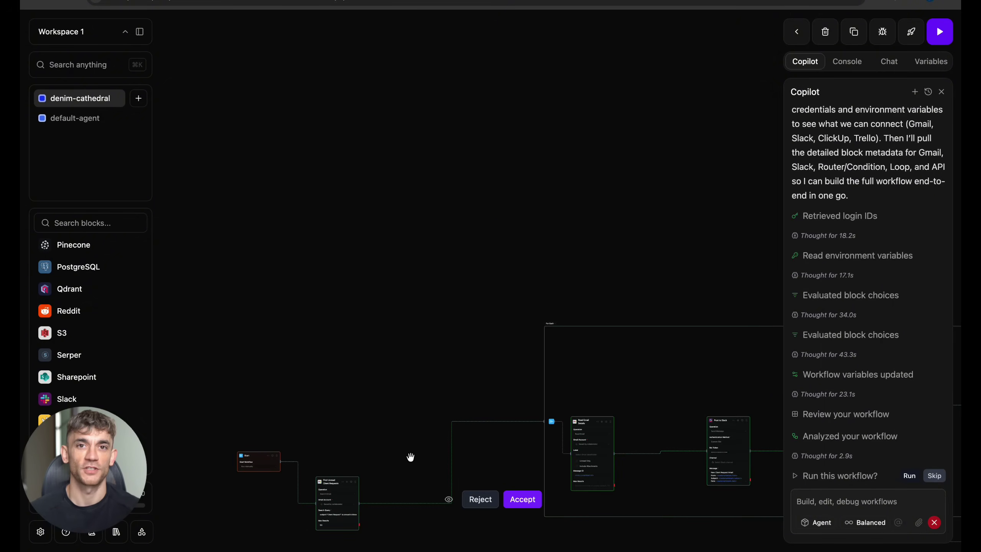
{"action": "scroll", "coordinate": [410, 458], "scroll_direction": "up", "scroll_amount": 8}
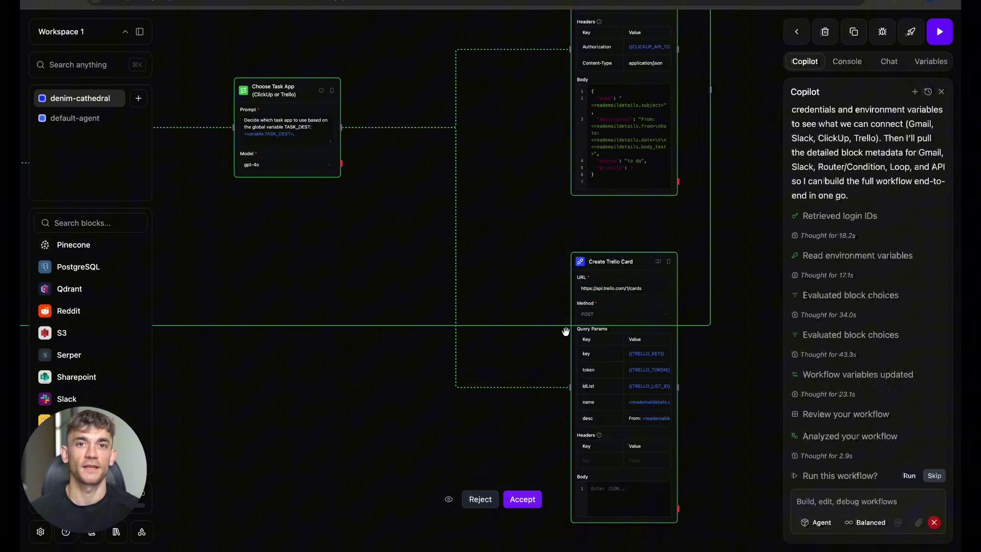
{"action": "scroll", "coordinate": [566, 331], "scroll_direction": "up", "scroll_amount": 10}
{"action": "scroll", "coordinate": [566, 332], "scroll_direction": "up", "scroll_amount": 8}
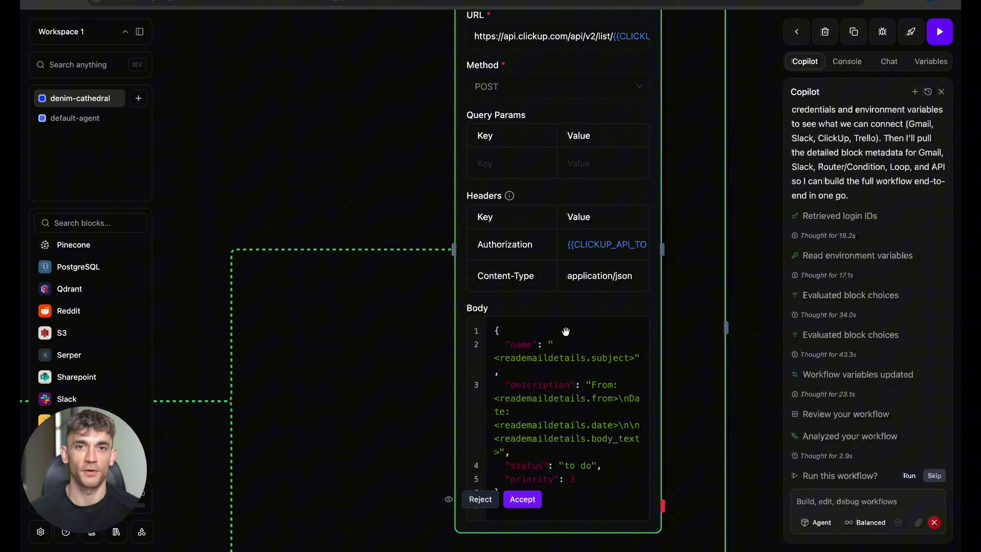
{"action": "scroll", "coordinate": [566, 331], "scroll_direction": "down", "scroll_amount": 10}
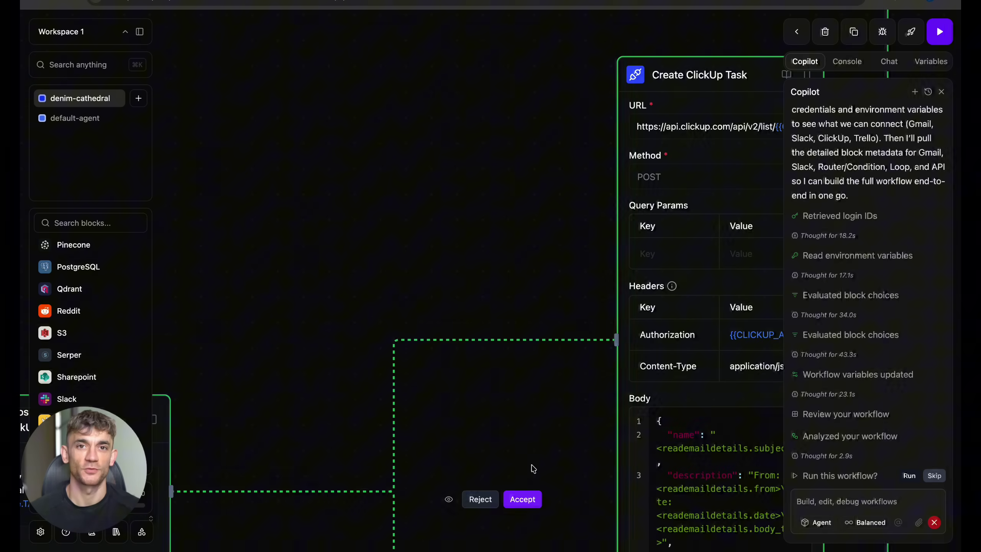
{"action": "scroll", "coordinate": [515, 380], "scroll_direction": "left", "scroll_amount": 10}
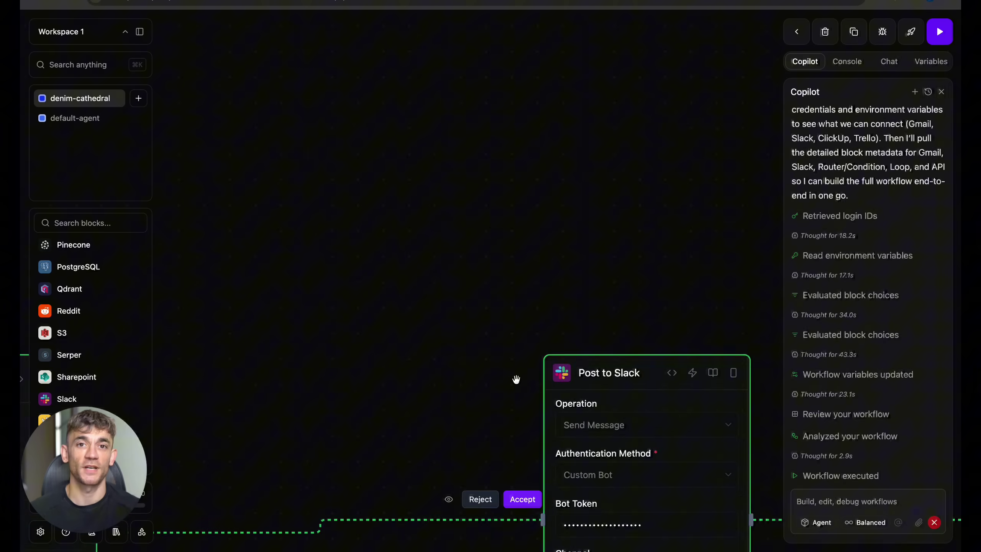
{"action": "scroll", "coordinate": [516, 380], "scroll_direction": "left", "scroll_amount": 10}
{"action": "scroll", "coordinate": [515, 381], "scroll_direction": "left", "scroll_amount": 10}
{"action": "scroll", "coordinate": [516, 381], "scroll_direction": "left", "scroll_amount": 5}
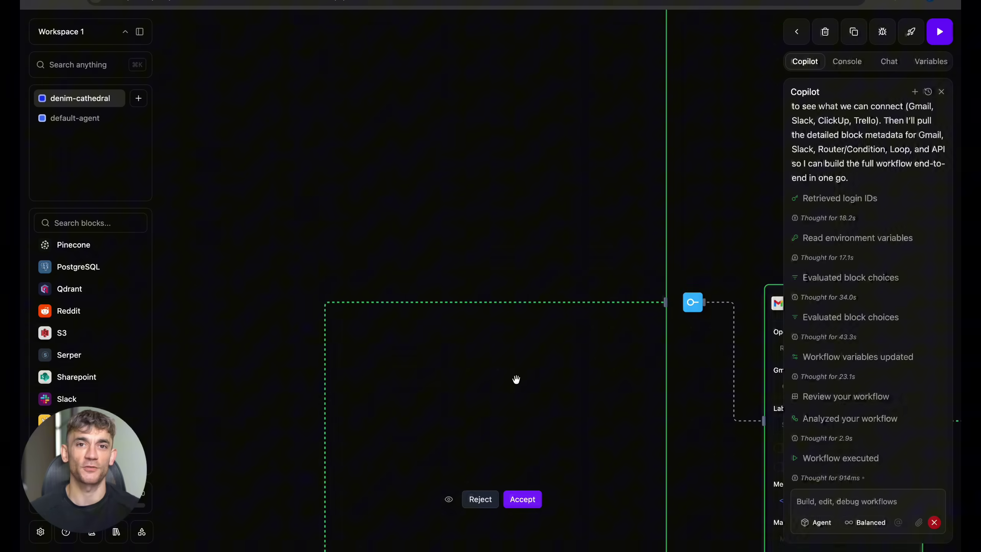
{"action": "scroll", "coordinate": [515, 380], "scroll_direction": "down", "scroll_amount": 5}
{"action": "scroll", "coordinate": [516, 380], "scroll_direction": "down", "scroll_amount": 3}
{"action": "scroll", "coordinate": [516, 380], "scroll_direction": "left", "scroll_amount": 10}
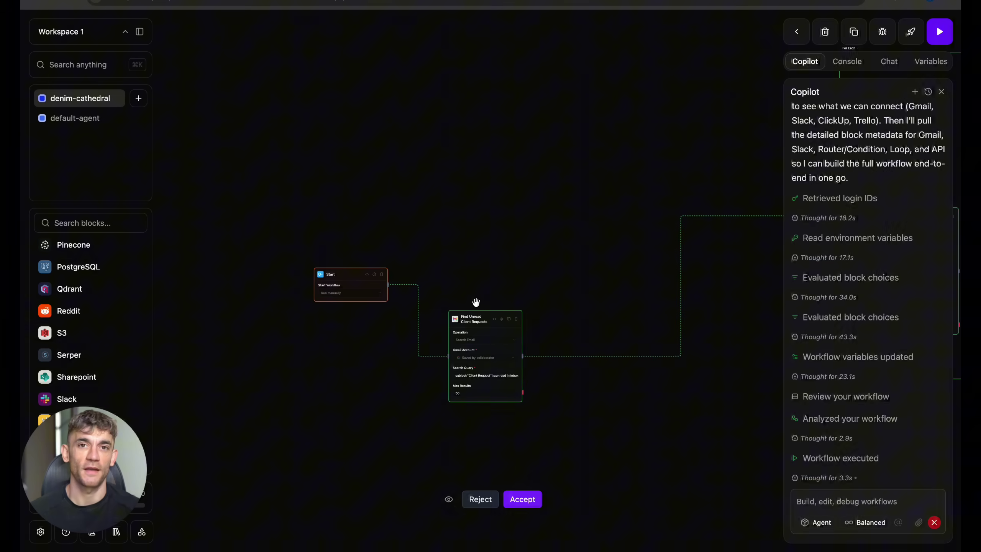
{"action": "scroll", "coordinate": [476, 302], "scroll_direction": "up", "scroll_amount": 8}
{"action": "scroll", "coordinate": [475, 302], "scroll_direction": "up", "scroll_amount": 5}
{"action": "scroll", "coordinate": [475, 302], "scroll_direction": "up", "scroll_amount": 3}
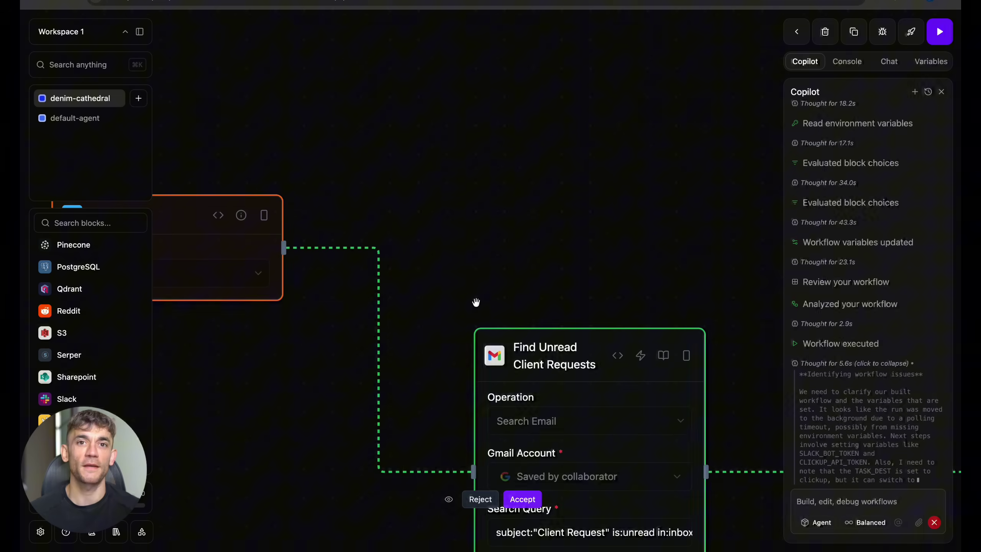
{"action": "scroll", "coordinate": [476, 302], "scroll_direction": "up", "scroll_amount": 5}
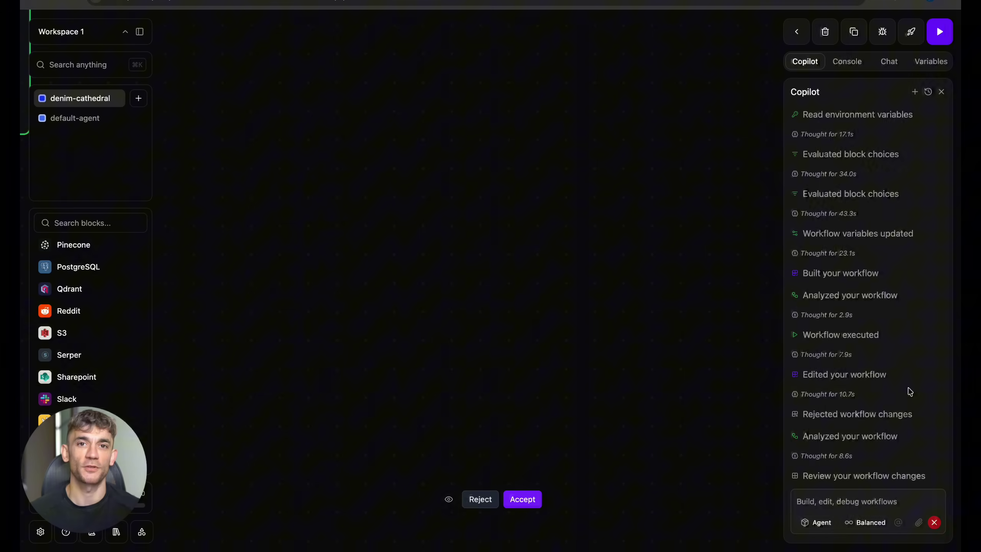
{"action": "scroll", "coordinate": [659, 393], "scroll_direction": "down", "scroll_amount": 8}
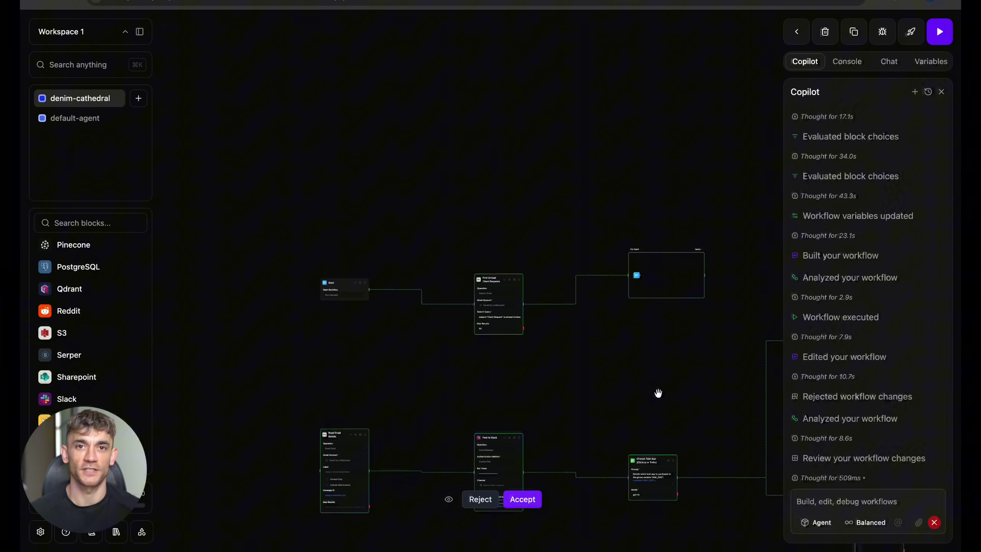
Accept Copilot's Gmail search, Read Email and Post to Slack workflow and pan across its blocks.
{"action": "left_click_drag", "start_coordinate": [659, 393], "coordinate": [593, 478]}
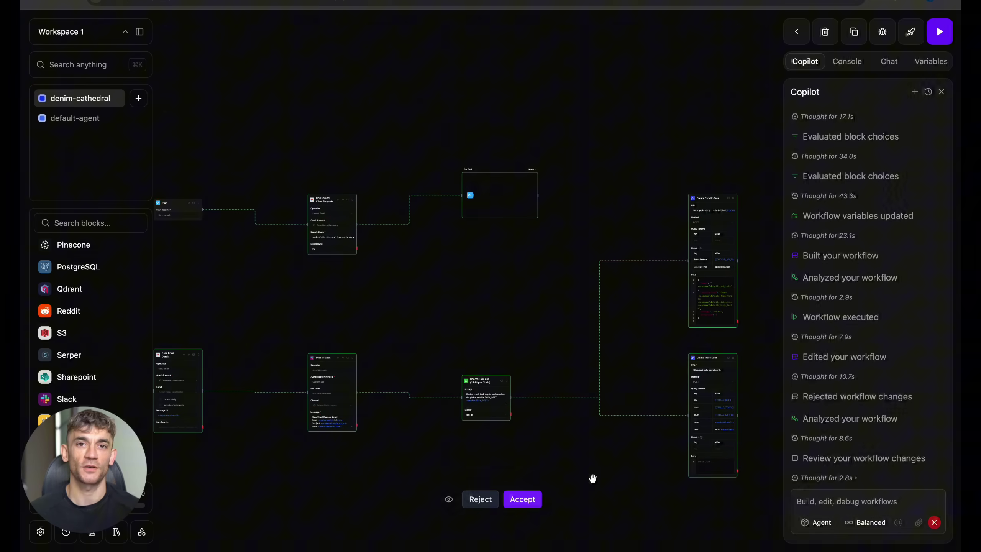
{"action": "left_click", "coordinate": [522, 500]}
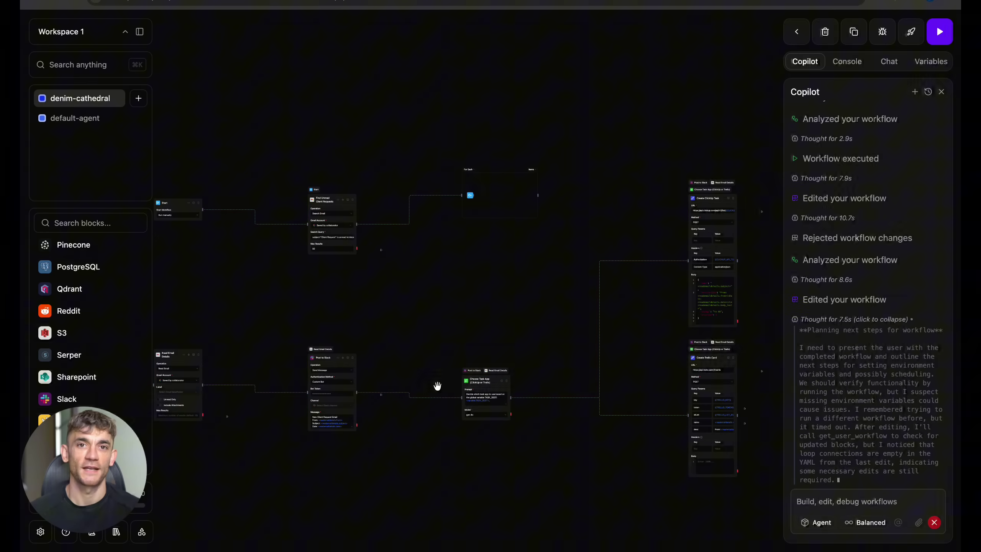
{"action": "left_click_drag", "start_coordinate": [437, 385], "coordinate": [475, 380]}
{"action": "scroll", "coordinate": [357, 341], "scroll_direction": "up", "scroll_amount": 6}
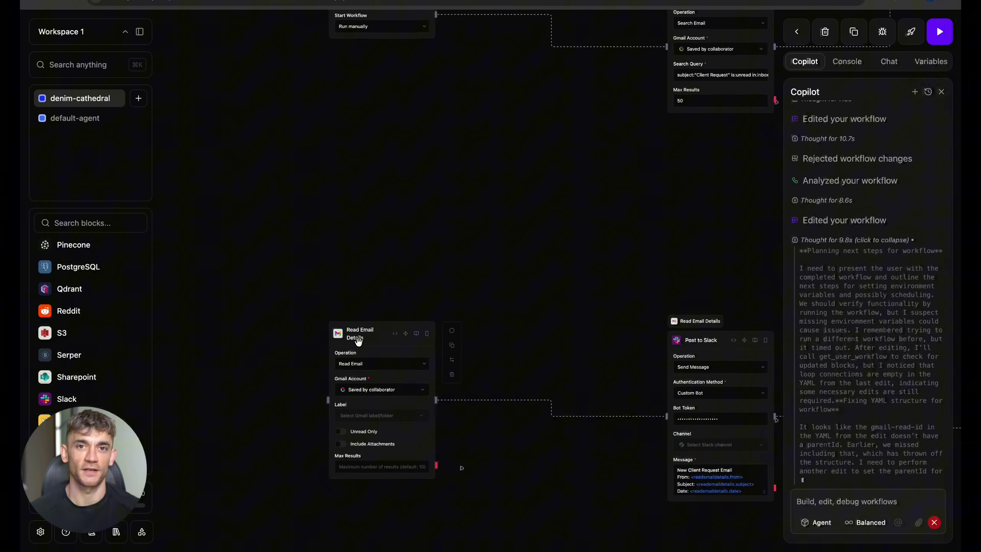
{"action": "scroll", "coordinate": [357, 340], "scroll_direction": "up", "scroll_amount": 4}
{"action": "left_click_drag", "start_coordinate": [357, 341], "coordinate": [359, 345]}
{"action": "scroll", "coordinate": [358, 346], "scroll_direction": "down", "scroll_amount": 2}
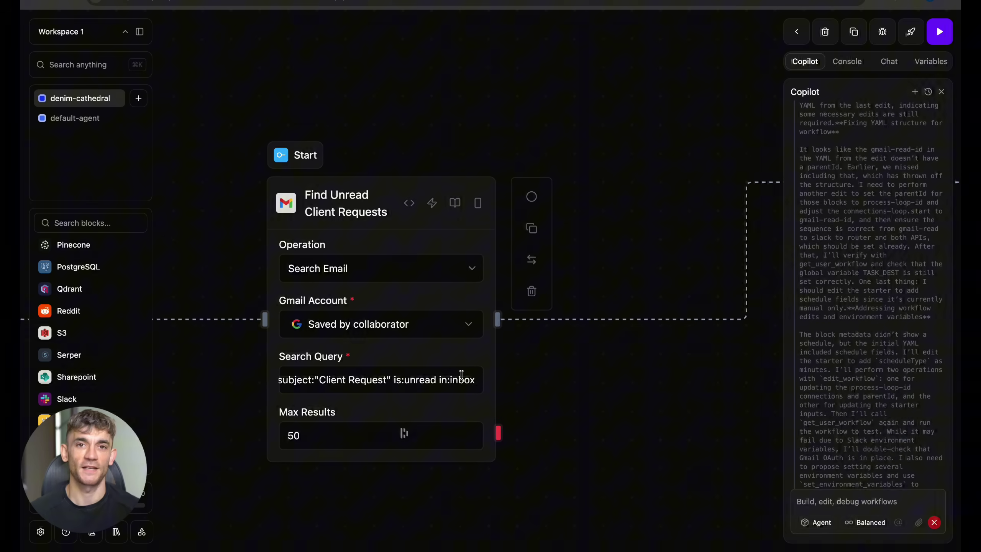
{"action": "left_click_drag", "start_coordinate": [536, 415], "coordinate": [536, 405]}
{"action": "scroll", "coordinate": [536, 405], "scroll_direction": "down", "scroll_amount": 3}
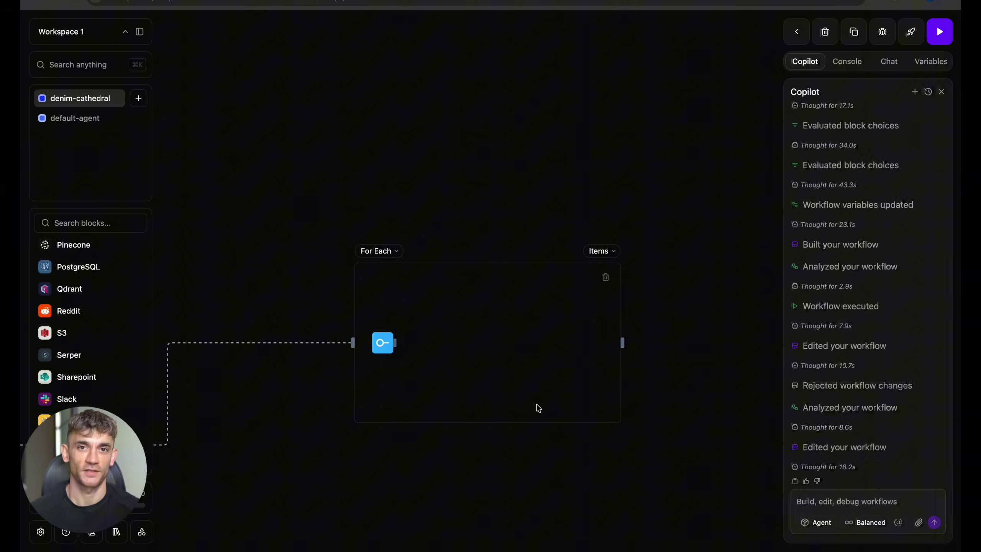
{"action": "left_click_drag", "start_coordinate": [537, 407], "coordinate": [536, 404]}
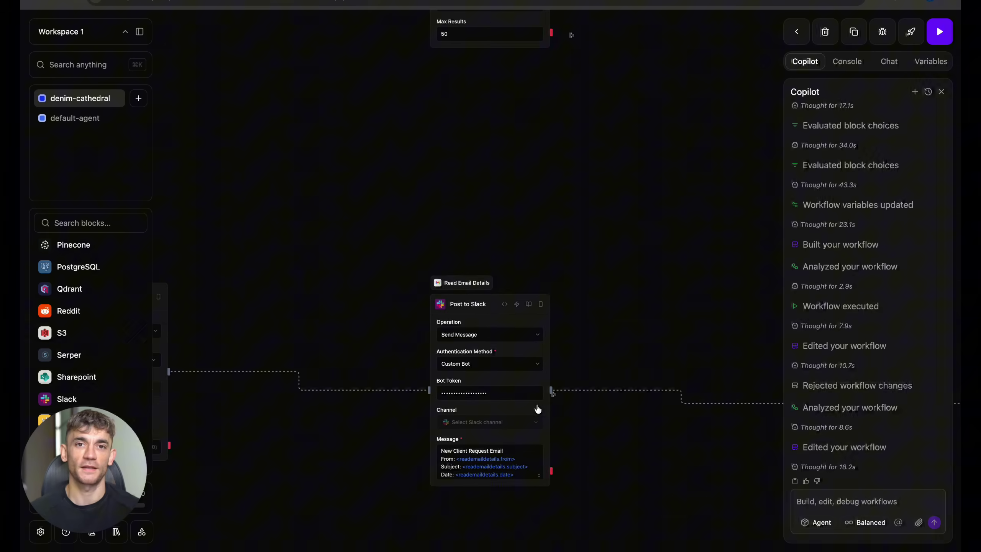
{"action": "scroll", "coordinate": [537, 406], "scroll_direction": "up", "scroll_amount": 5}
{"action": "scroll", "coordinate": [537, 406], "scroll_direction": "up", "scroll_amount": 5}
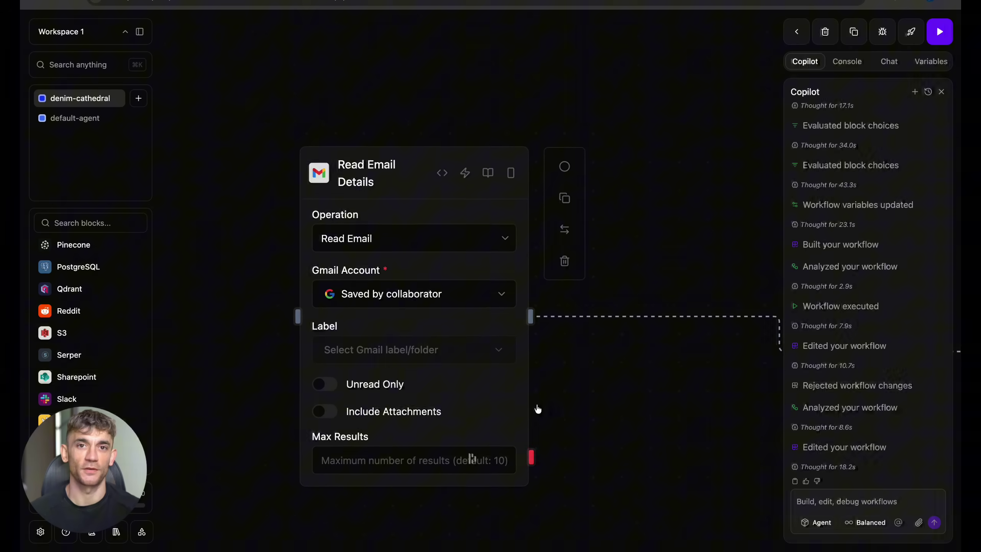
{"action": "scroll", "coordinate": [537, 409], "scroll_direction": "right", "scroll_amount": 10}
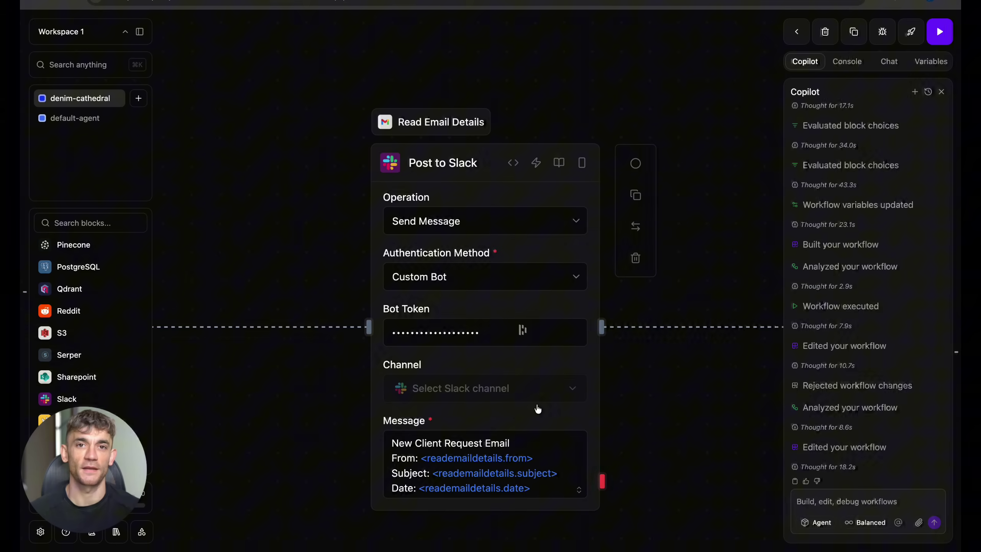
{"action": "left_click_drag", "start_coordinate": [537, 409], "coordinate": [698, 400]}
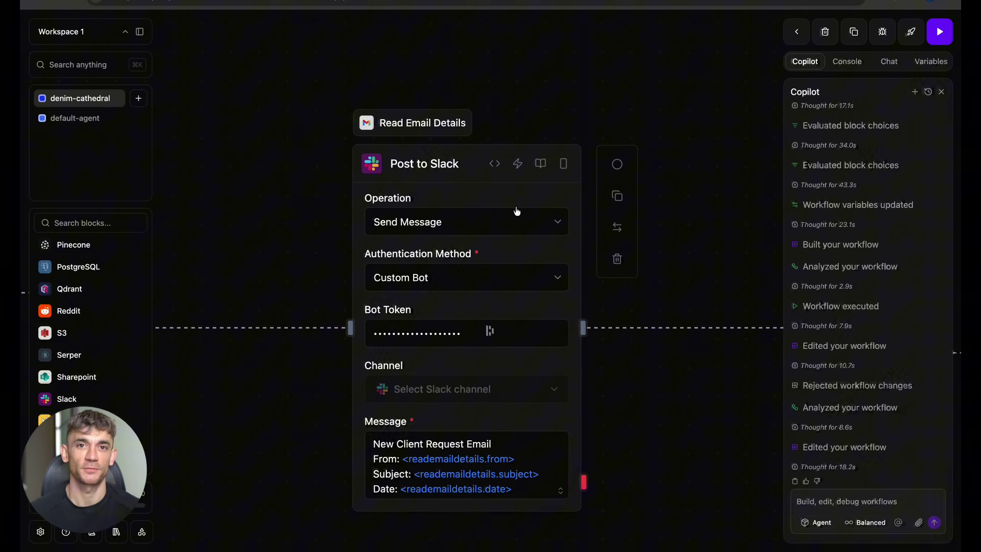
{"action": "scroll", "coordinate": [491, 330], "scroll_direction": "down", "scroll_amount": 1}
{"action": "scroll", "coordinate": [538, 469], "scroll_direction": "down", "scroll_amount": 3}
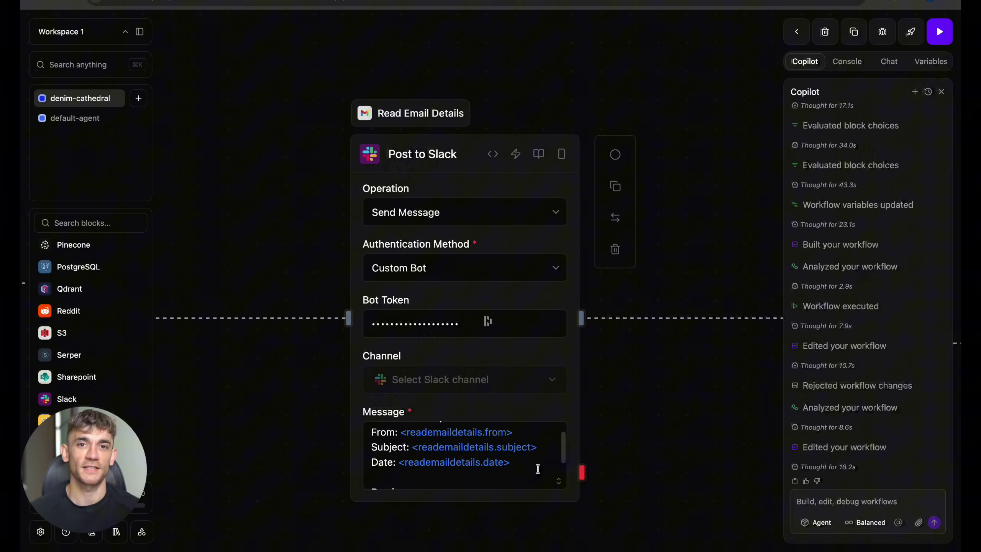
{"action": "left_click_drag", "start_coordinate": [665, 410], "coordinate": [460, 410]}
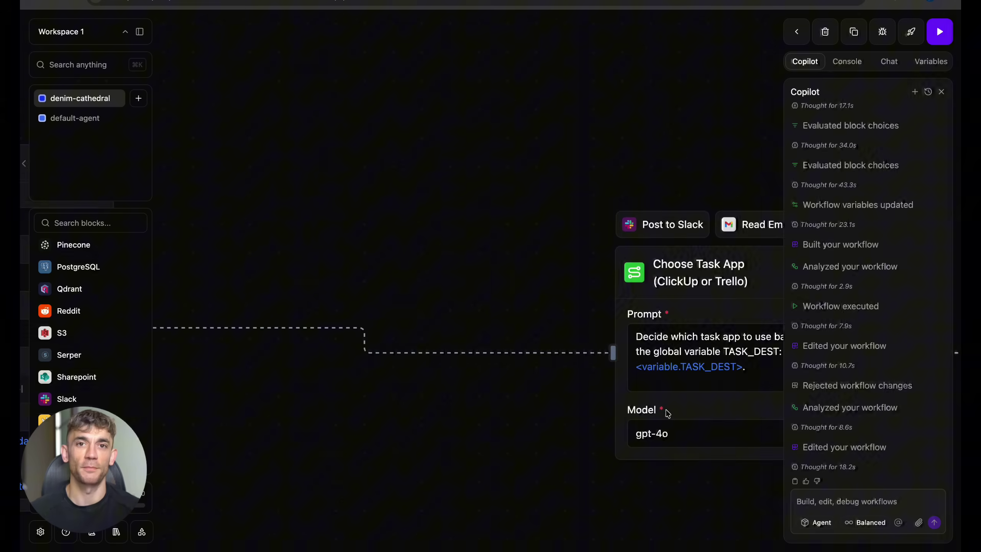
{"action": "left_click_drag", "start_coordinate": [690, 411], "coordinate": [667, 414]}
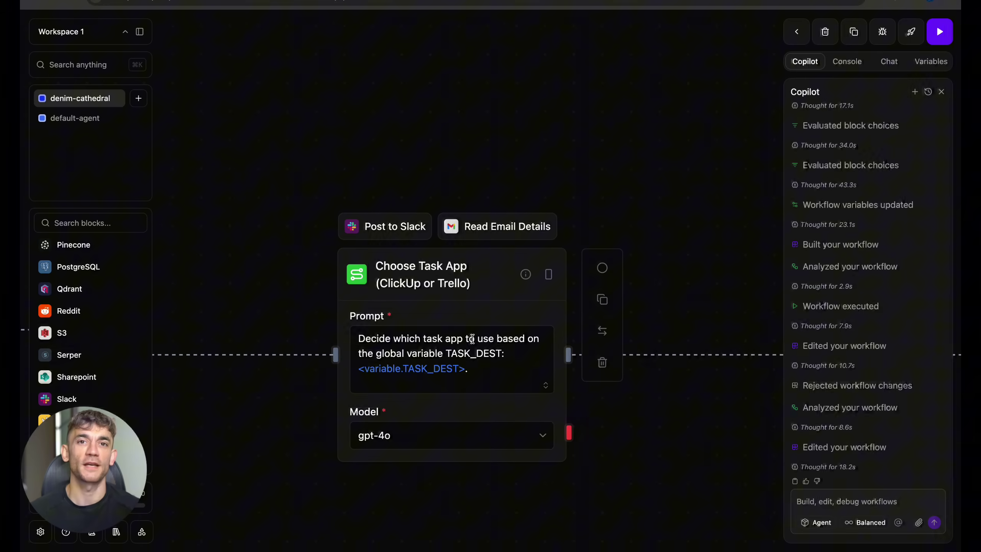
{"action": "scroll", "coordinate": [470, 340], "scroll_direction": "down", "scroll_amount": 2}
{"action": "scroll", "coordinate": [471, 339], "scroll_direction": "down", "scroll_amount": 2}
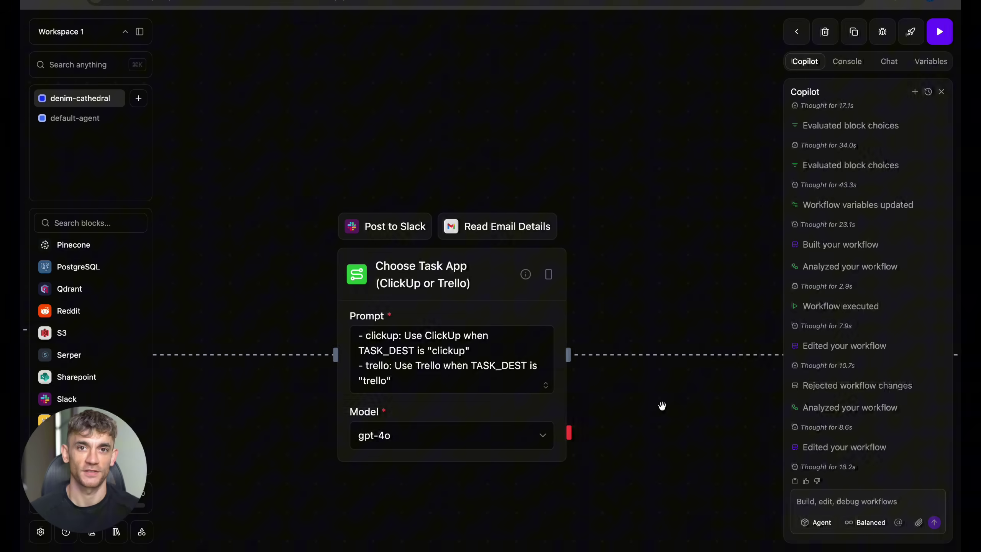
{"action": "left_click_drag", "start_coordinate": [663, 406], "coordinate": [461, 406]}
{"action": "left_click_drag", "start_coordinate": [662, 406], "coordinate": [460, 307]}
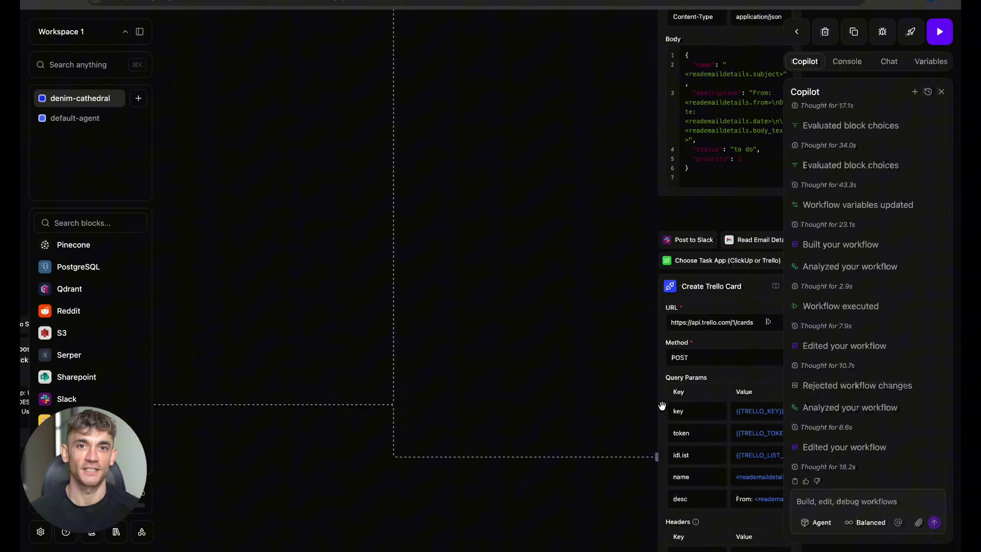
{"action": "scroll", "coordinate": [663, 405], "scroll_direction": "left", "scroll_amount": 3}
{"action": "scroll", "coordinate": [662, 406], "scroll_direction": "up", "scroll_amount": 3}
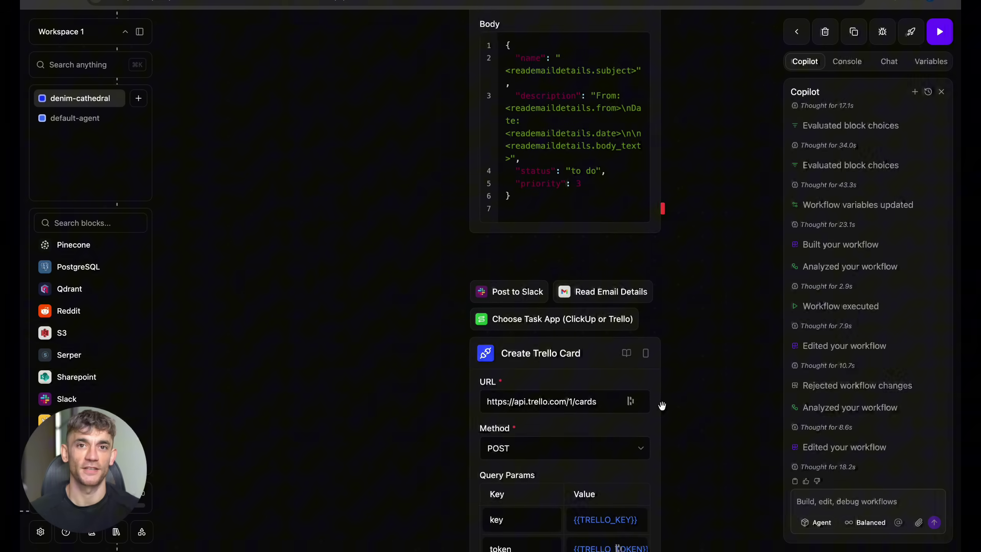
{"action": "scroll", "coordinate": [662, 405], "scroll_direction": "up", "scroll_amount": 4}
{"action": "scroll", "coordinate": [662, 406], "scroll_direction": "up", "scroll_amount": 4}
{"action": "scroll", "coordinate": [648, 284], "scroll_direction": "up", "scroll_amount": 2}
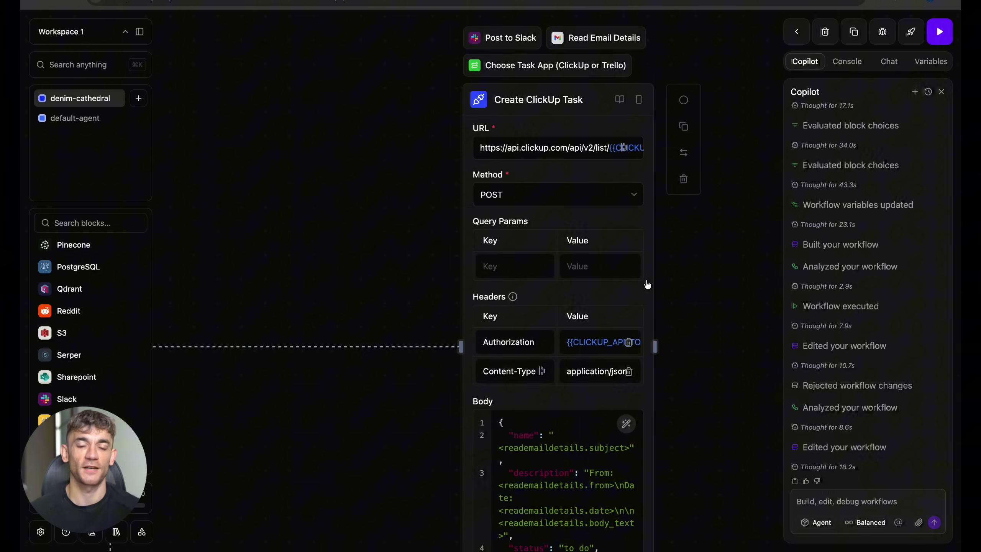
{"action": "scroll", "coordinate": [648, 285], "scroll_direction": "up", "scroll_amount": 2}
{"action": "scroll", "coordinate": [648, 285], "scroll_direction": "up", "scroll_amount": 3}
{"action": "scroll", "coordinate": [648, 285], "scroll_direction": "up", "scroll_amount": 2}
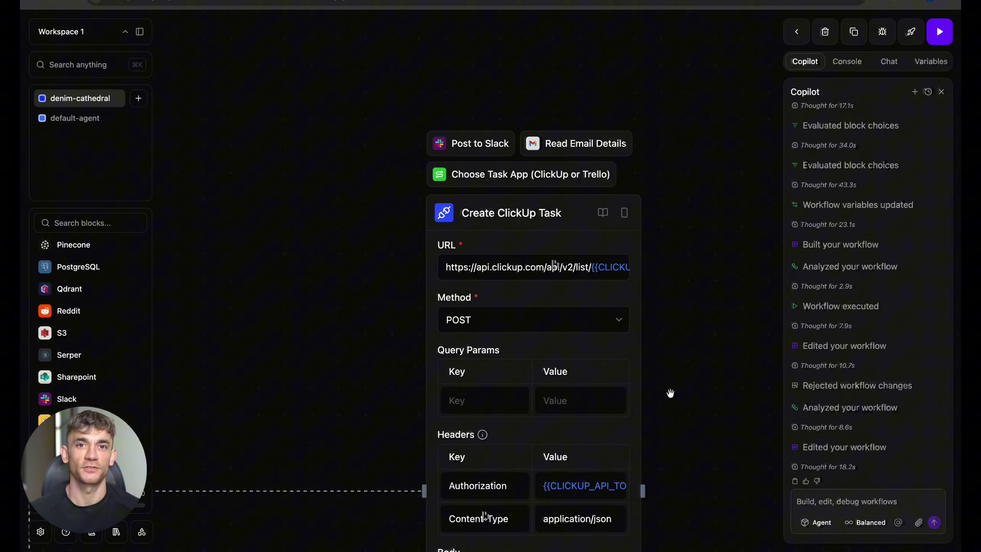
{"action": "scroll", "coordinate": [669, 391], "scroll_direction": "down", "scroll_amount": 4}
{"action": "scroll", "coordinate": [670, 391], "scroll_direction": "down", "scroll_amount": 4}
{"action": "scroll", "coordinate": [670, 390], "scroll_direction": "down", "scroll_amount": 3}
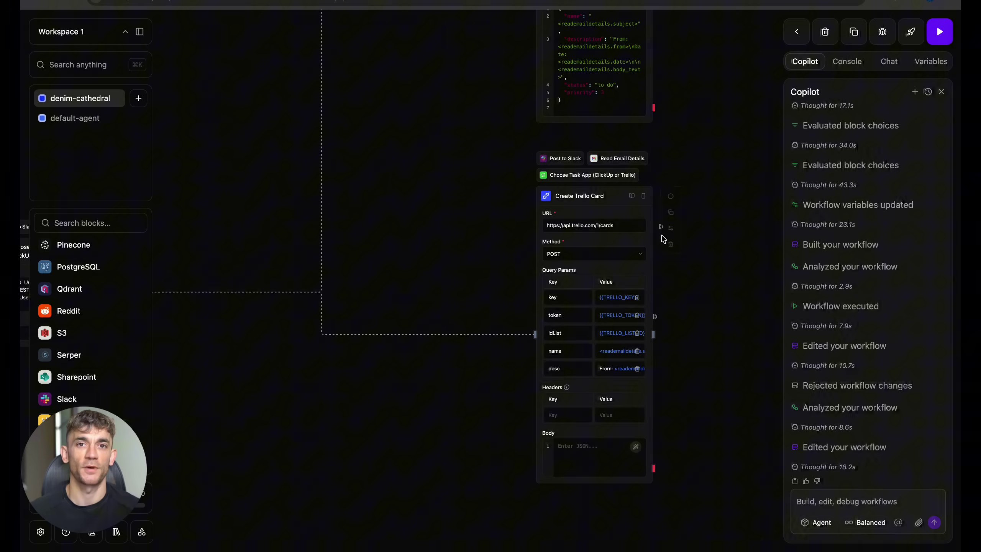
{"action": "scroll", "coordinate": [670, 394], "scroll_direction": "up", "scroll_amount": 5}
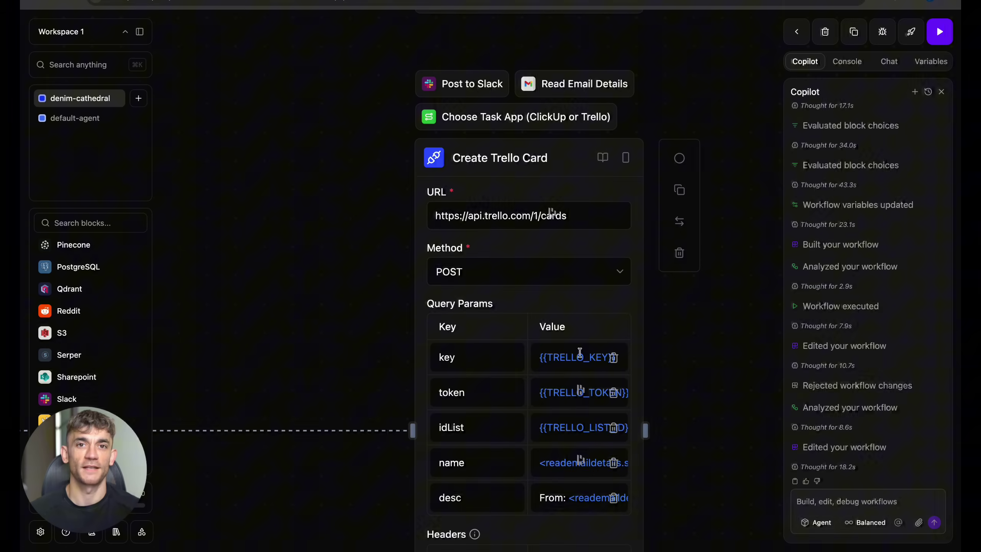
{"action": "scroll", "coordinate": [581, 460], "scroll_direction": "down", "scroll_amount": 3}
{"action": "scroll", "coordinate": [581, 461], "scroll_direction": "down", "scroll_amount": 3}
{"action": "scroll", "coordinate": [578, 453], "scroll_direction": "down", "scroll_amount": 2}
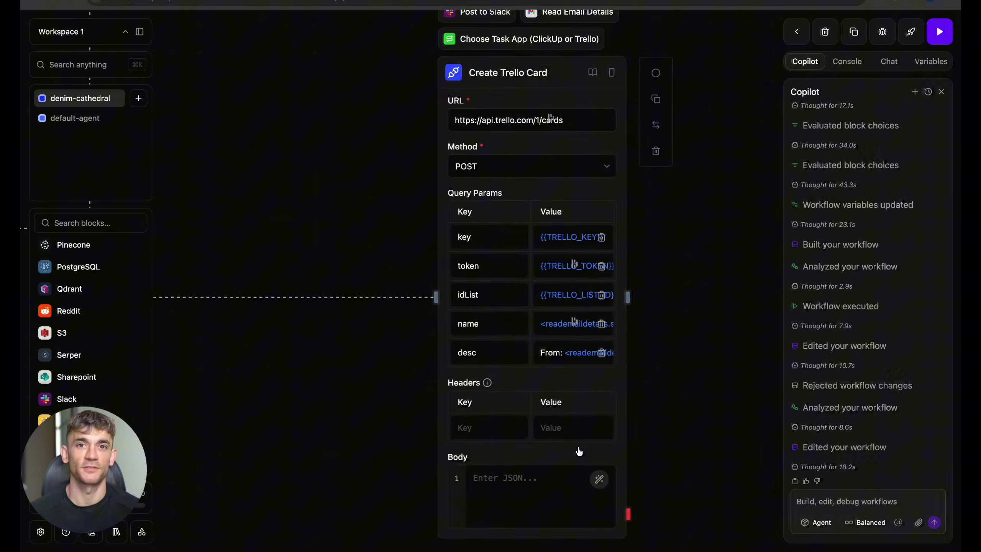
{"action": "scroll", "coordinate": [579, 451], "scroll_direction": "down", "scroll_amount": 5}
{"action": "scroll", "coordinate": [579, 451], "scroll_direction": "down", "scroll_amount": 3}
{"action": "scroll", "coordinate": [579, 451], "scroll_direction": "down", "scroll_amount": 4}
{"action": "left_click_drag", "start_coordinate": [579, 451], "coordinate": [577, 446]}
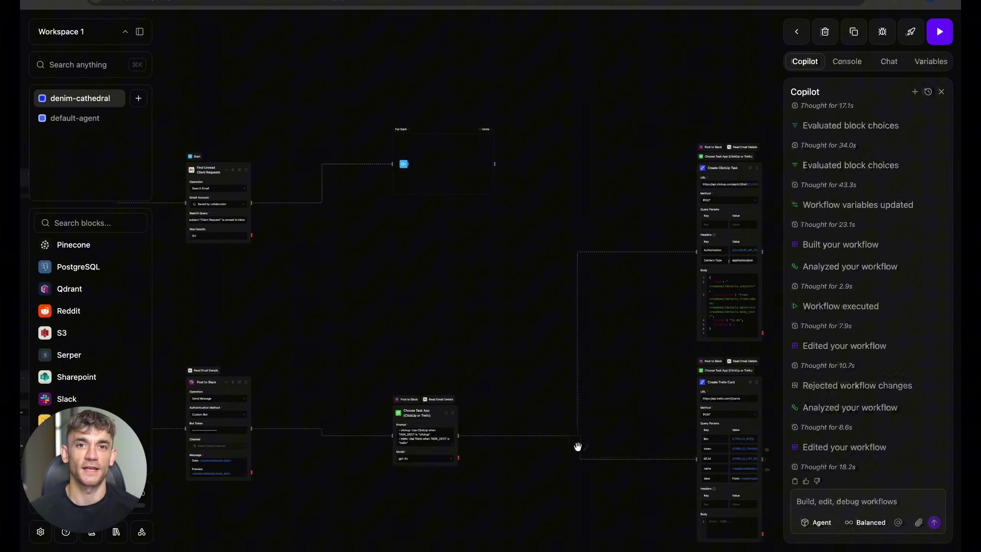
{"action": "scroll", "coordinate": [578, 446], "scroll_direction": "down", "scroll_amount": 2}
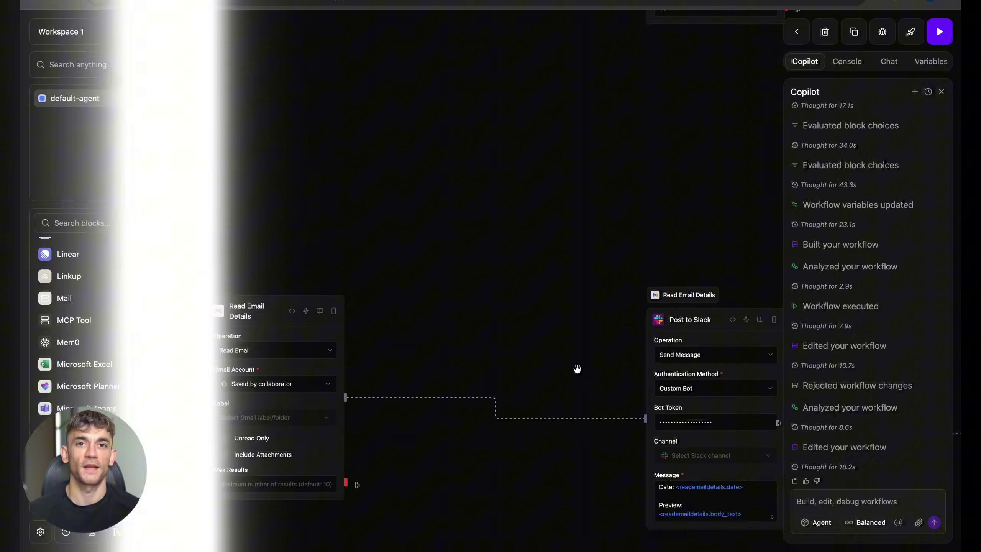
Submit the YouTube transcript to blog summary and social posts request to Copilot.
{"action": "key", "text": "Return"}
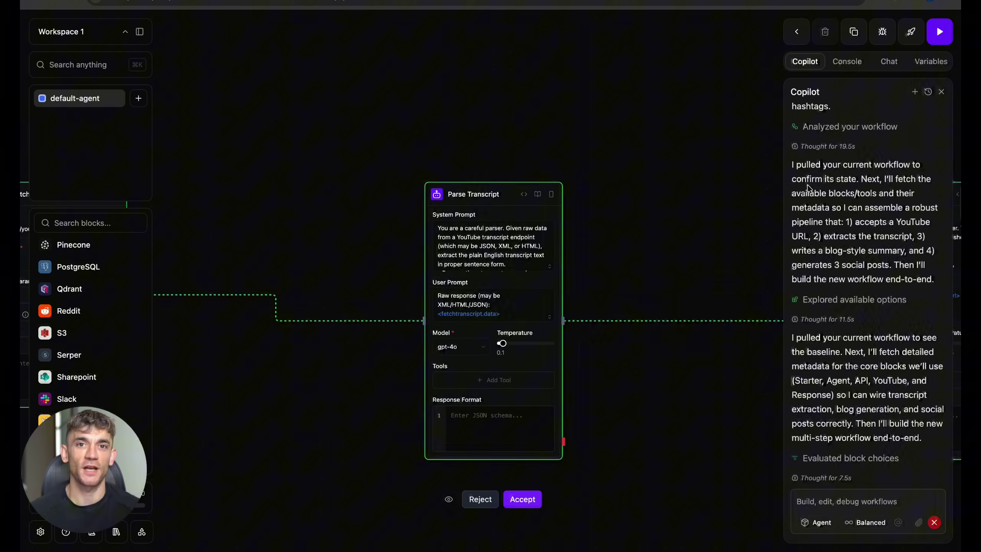
{"action": "scroll", "coordinate": [537, 315], "scroll_direction": "down", "scroll_amount": 3}
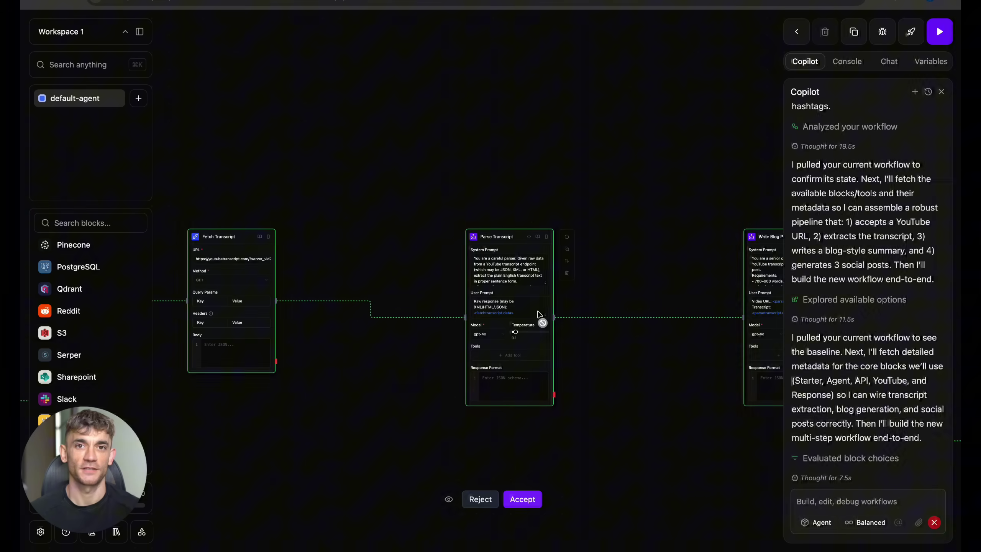
{"action": "scroll", "coordinate": [472, 328], "scroll_direction": "left", "scroll_amount": 8}
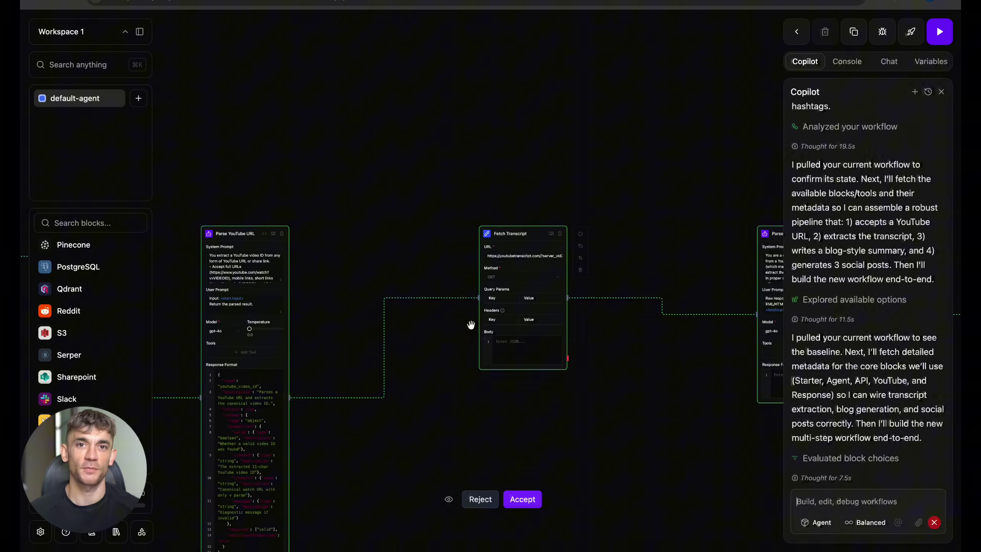
{"action": "scroll", "coordinate": [222, 264], "scroll_direction": "up", "scroll_amount": 3}
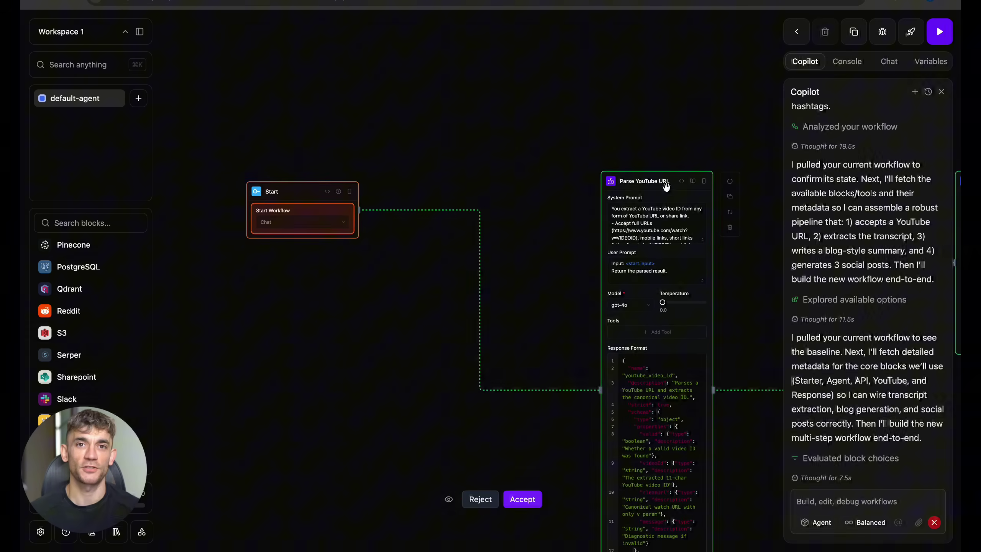
{"action": "scroll", "coordinate": [555, 228], "scroll_direction": "down", "scroll_amount": 6}
Review the blog, social posts and output blocks, then accept Copilot's proposed workflow.
{"action": "left_click_drag", "start_coordinate": [627, 306], "coordinate": [627, 306]}
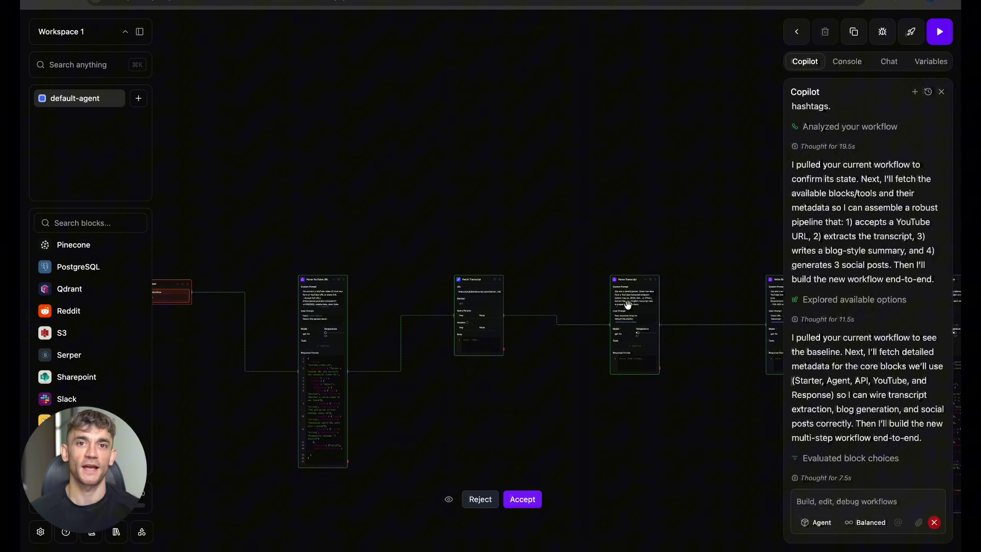
{"action": "left_click_drag", "start_coordinate": [612, 368], "coordinate": [465, 461]}
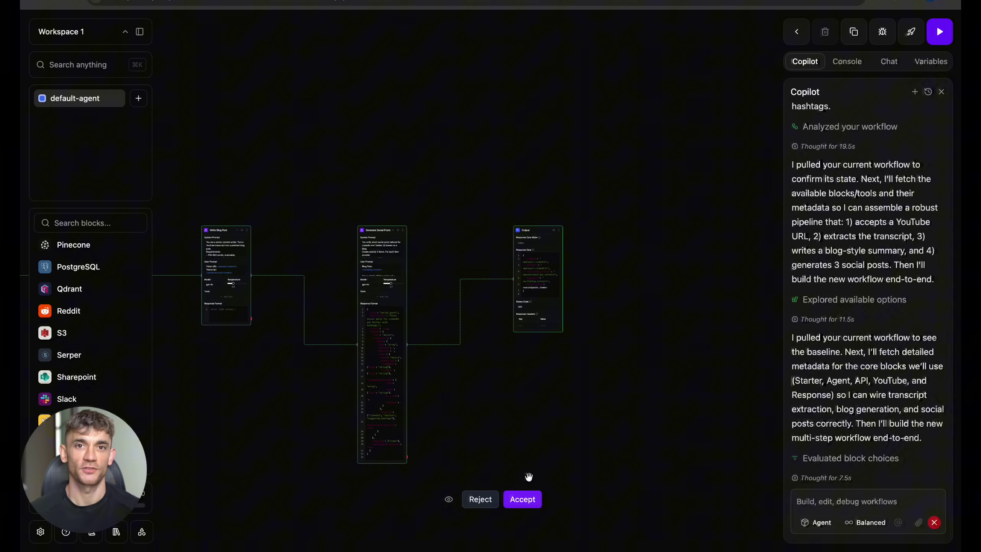
{"action": "left_click", "coordinate": [523, 499]}
Place the Fetch Transcript block beside Parse YouTube URL.
{"action": "left_click_drag", "start_coordinate": [476, 306], "coordinate": [487, 307]}
{"action": "scroll", "coordinate": [481, 292], "scroll_direction": "up", "scroll_amount": 4}
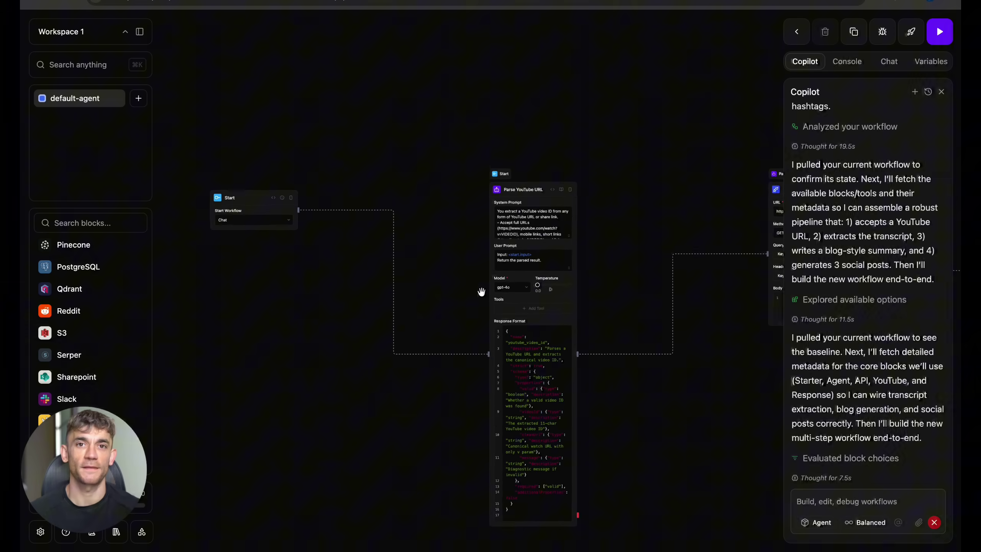
{"action": "left_click_drag", "start_coordinate": [526, 181], "coordinate": [288, 121]}
{"action": "left_click_drag", "start_coordinate": [729, 178], "coordinate": [425, 134]}
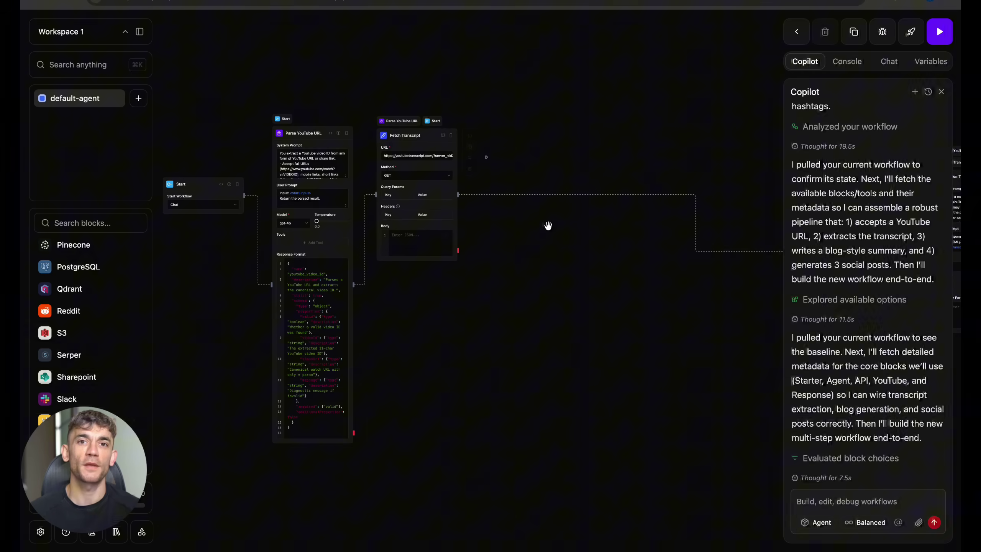
{"action": "scroll", "coordinate": [547, 225], "scroll_direction": "down", "scroll_amount": 5}
Move Parse Transcript, the tall block and the final output block in beside the first blocks.
{"action": "left_click_drag", "start_coordinate": [547, 226], "coordinate": [547, 225]}
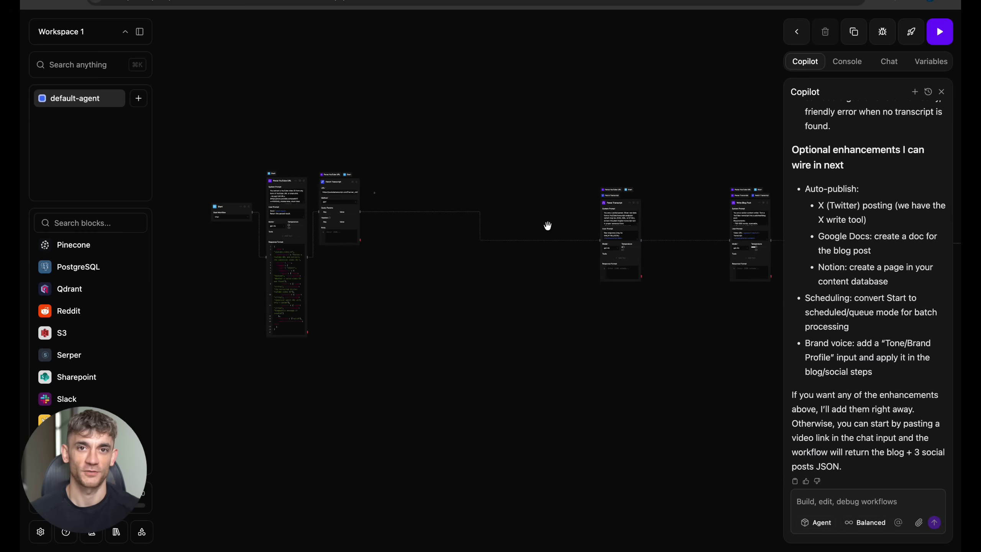
{"action": "left_click", "coordinate": [613, 189]}
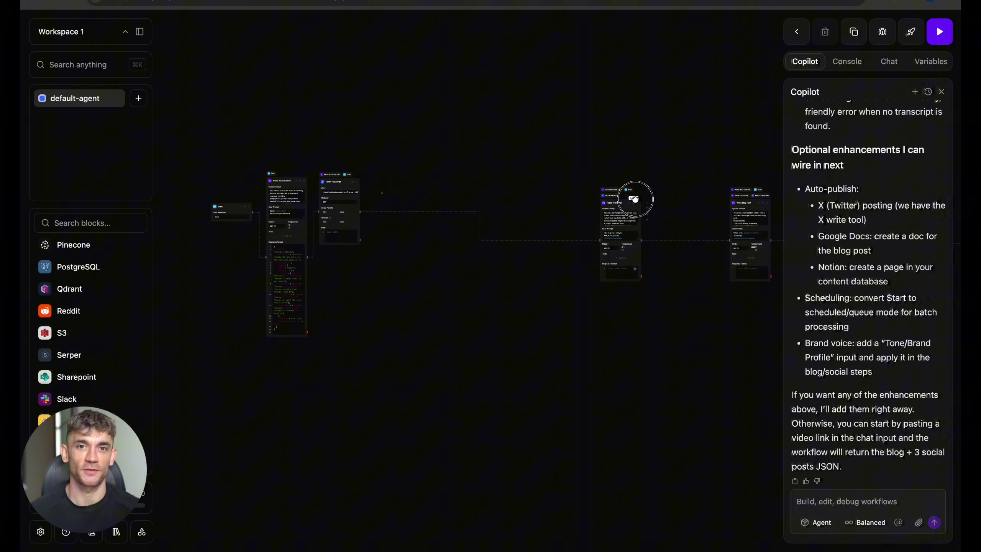
{"action": "left_click_drag", "start_coordinate": [633, 200], "coordinate": [361, 276]}
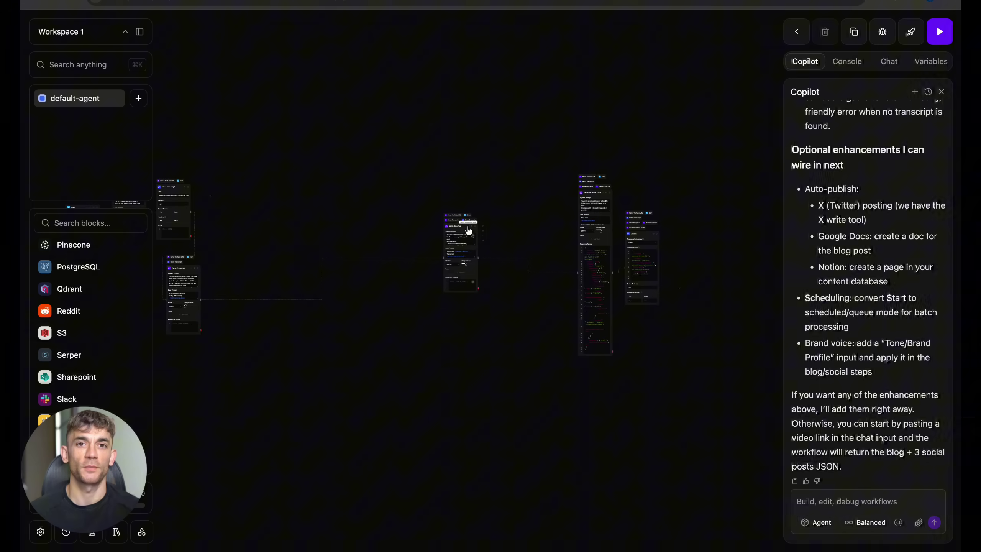
{"action": "left_click_drag", "start_coordinate": [461, 222], "coordinate": [239, 192]}
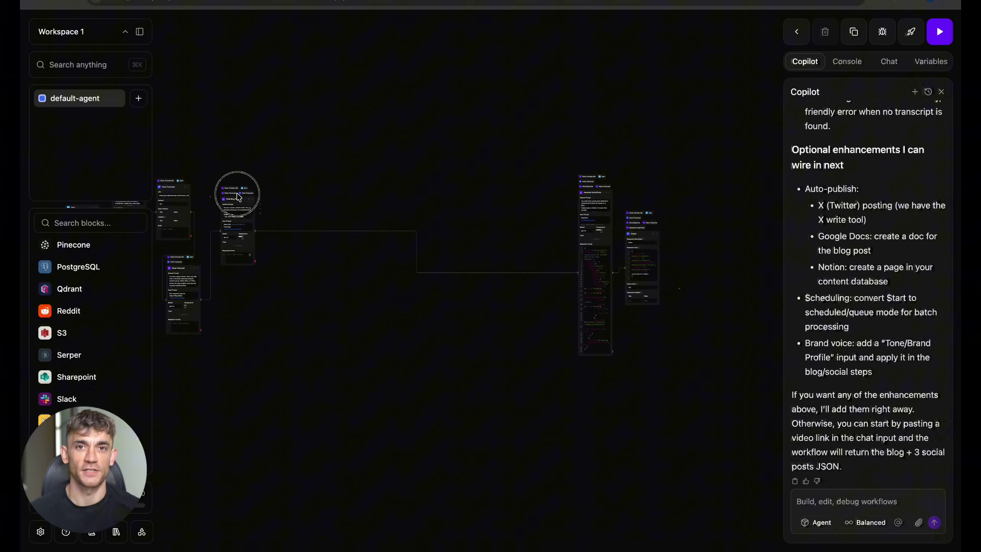
{"action": "mouse_move", "coordinate": [601, 190]}
{"action": "left_mouse_down"}
{"action": "mouse_move", "coordinate": [249, 303]}
{"action": "mouse_move", "coordinate": [221, 302]}
{"action": "left_mouse_up"}
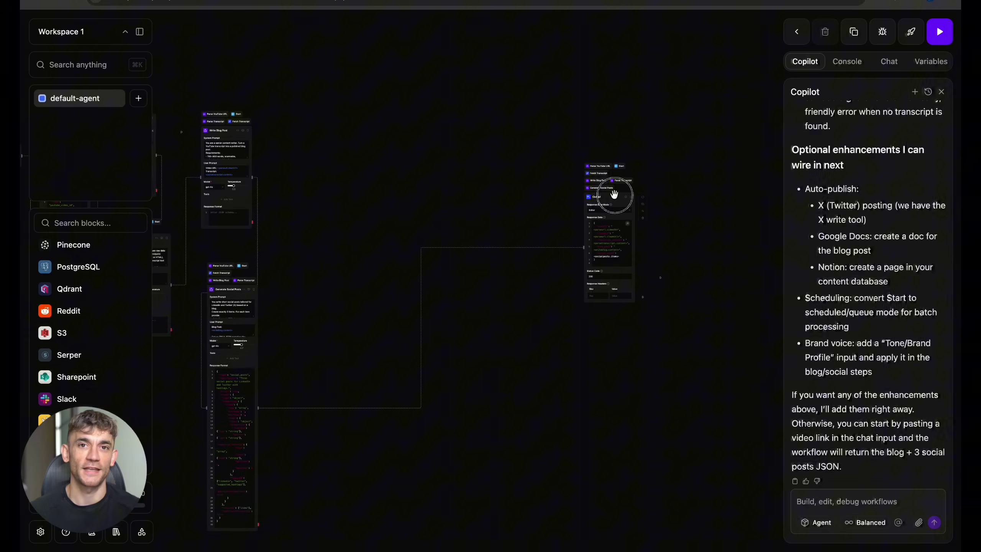
{"action": "left_click_drag", "start_coordinate": [609, 194], "coordinate": [332, 204]}
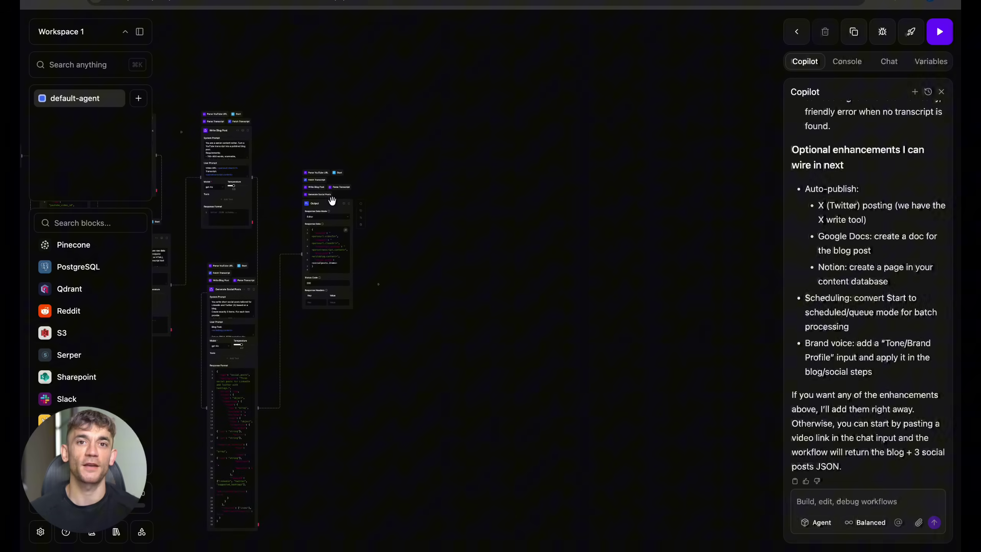
{"action": "scroll", "coordinate": [333, 204], "scroll_direction": "up", "scroll_amount": 6}
Bring the Parse YouTube URL block into view and focus its user prompt.
{"action": "left_click_drag", "start_coordinate": [332, 204], "coordinate": [332, 201]}
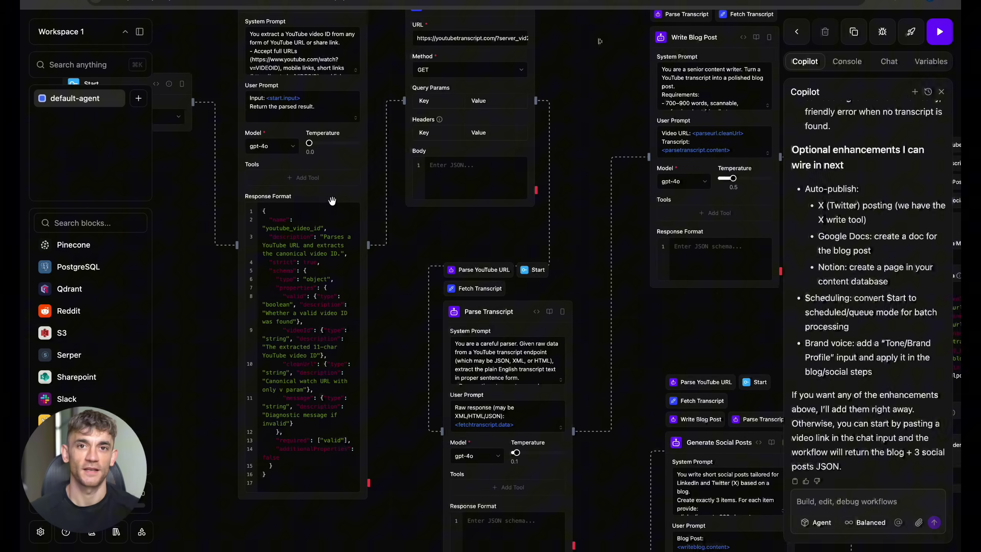
{"action": "left_click_drag", "start_coordinate": [422, 268], "coordinate": [422, 269]}
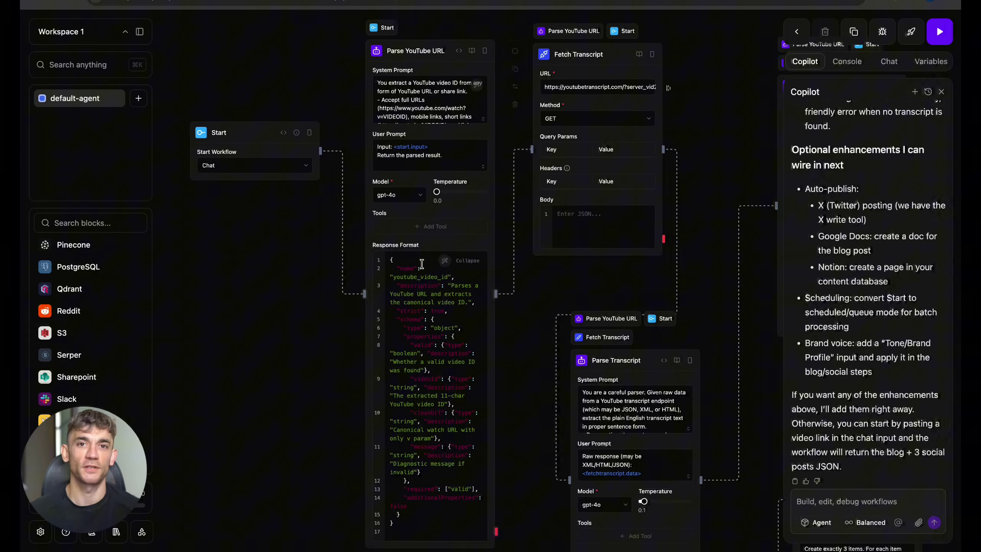
{"action": "scroll", "coordinate": [421, 266], "scroll_direction": "up", "scroll_amount": 4}
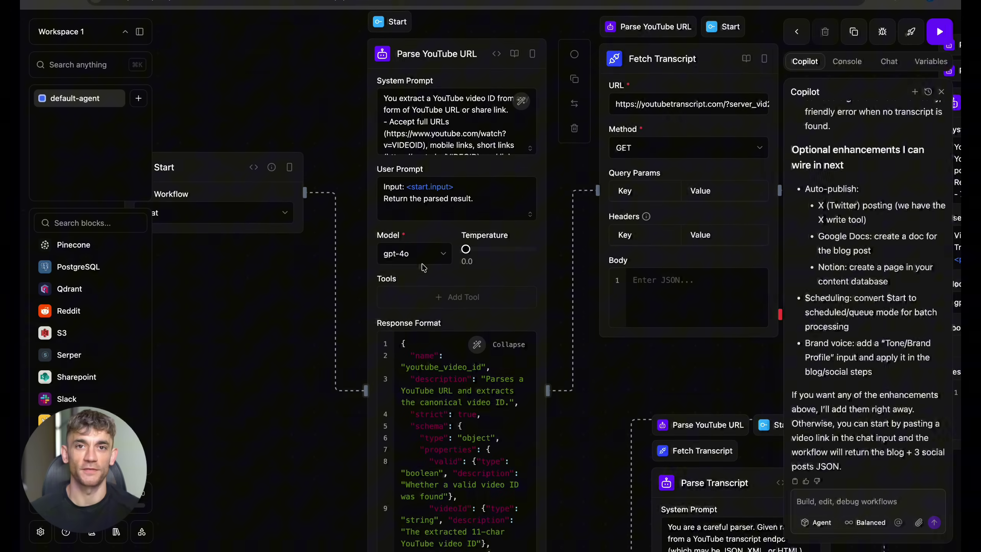
{"action": "scroll", "coordinate": [422, 266], "scroll_direction": "down", "scroll_amount": 4}
{"action": "scroll", "coordinate": [421, 267], "scroll_direction": "up", "scroll_amount": 2}
{"action": "scroll", "coordinate": [422, 267], "scroll_direction": "down", "scroll_amount": 1}
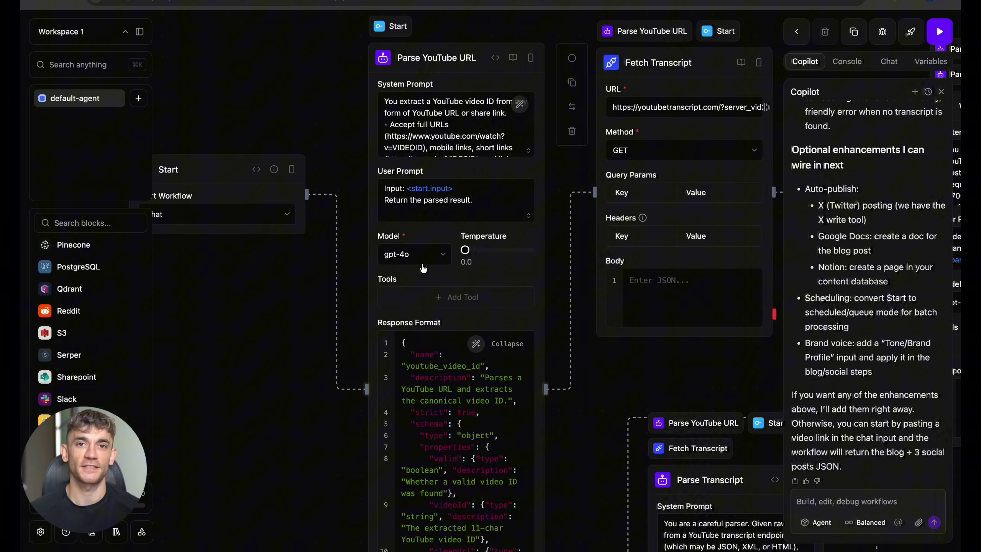
{"action": "scroll", "coordinate": [422, 266], "scroll_direction": "up", "scroll_amount": 1}
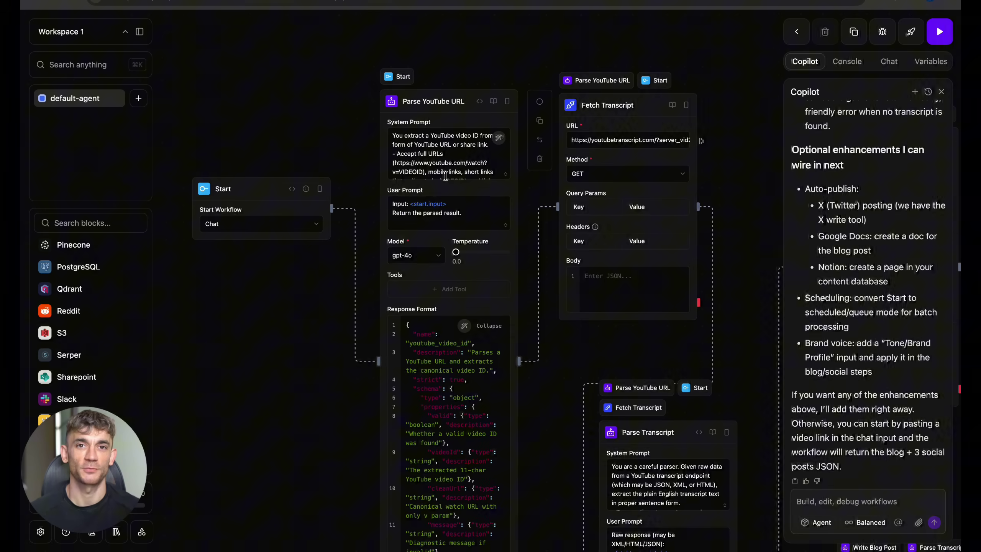
{"action": "scroll", "coordinate": [461, 154], "scroll_direction": "down", "scroll_amount": 3}
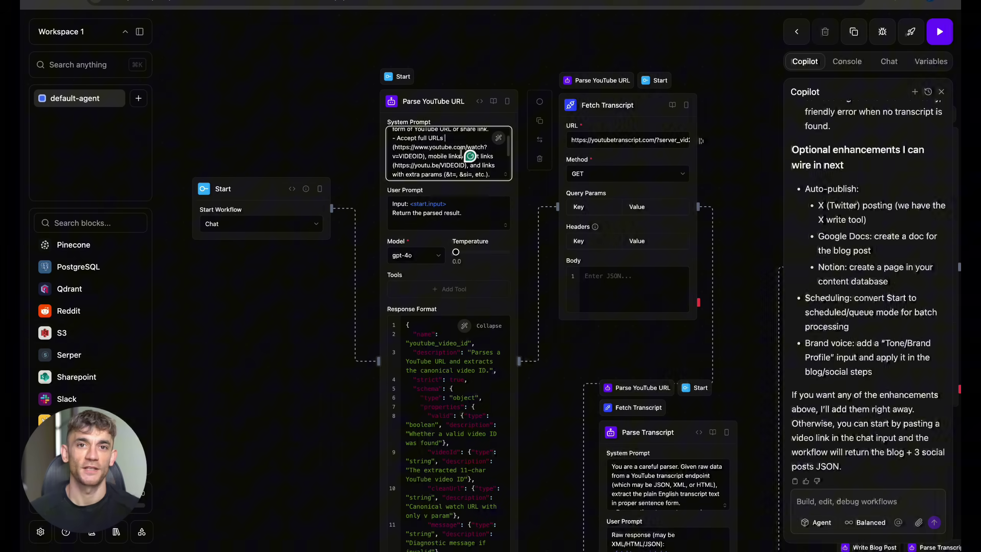
{"action": "scroll", "coordinate": [460, 158], "scroll_direction": "down", "scroll_amount": 2}
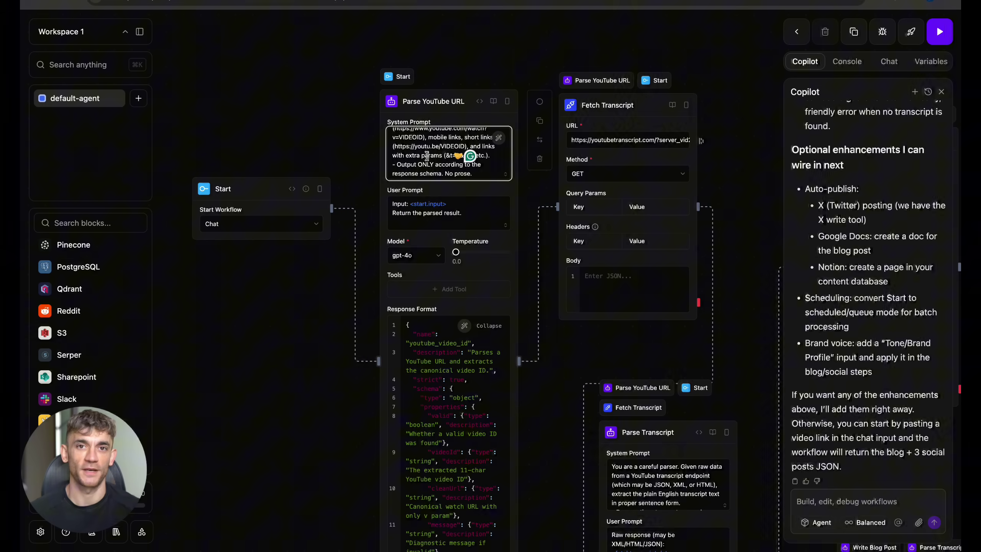
{"action": "left_click", "coordinate": [463, 211]}
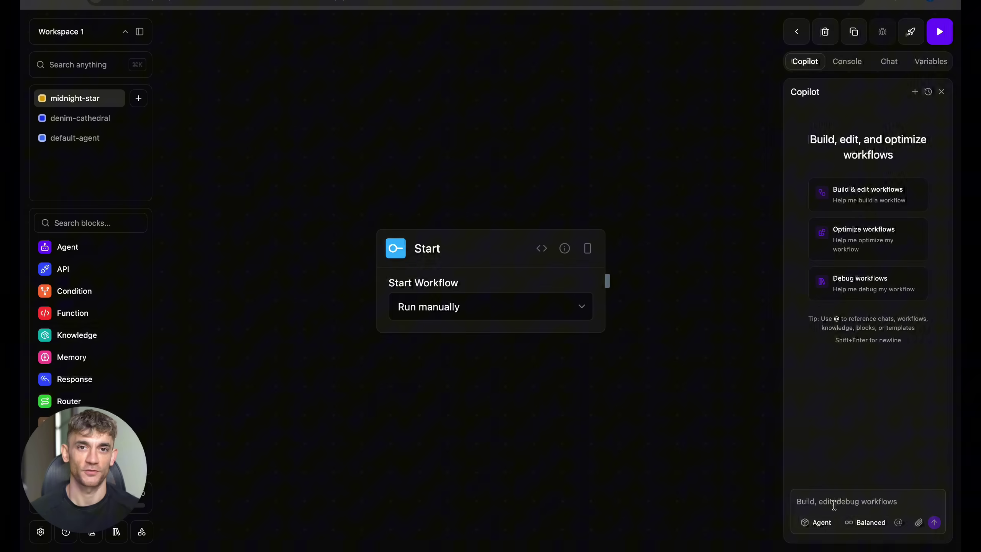
Submit the HubSpot/Salesforce lead-routing prompt with WhatsApp and Telegram alerts to Copilot.
{"action": "type", "text": "Design a workflow that captures new form submissions from a landing page, pushes the lead details into HubSpot or Salesforce, and notifies the sales team via WhatsApp/Telegram"}
{"action": "key", "text": "Return"}
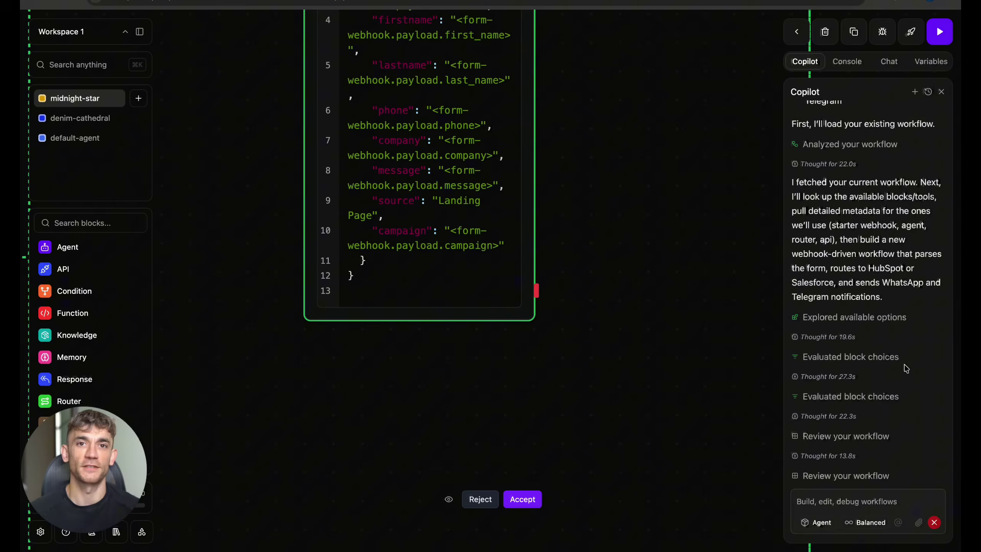
{"action": "scroll", "coordinate": [612, 174], "scroll_direction": "down", "scroll_amount": 3}
{"action": "scroll", "coordinate": [582, 184], "scroll_direction": "down", "scroll_amount": 3}
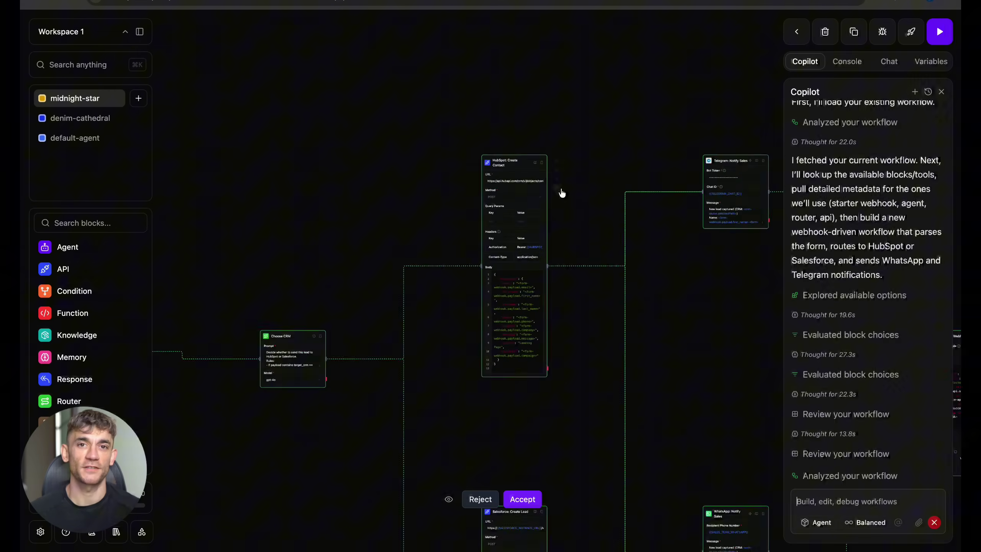
{"action": "scroll", "coordinate": [560, 191], "scroll_direction": "down", "scroll_amount": 2}
{"action": "scroll", "coordinate": [560, 192], "scroll_direction": "up", "scroll_amount": 3}
{"action": "scroll", "coordinate": [560, 191], "scroll_direction": "up", "scroll_amount": 3}
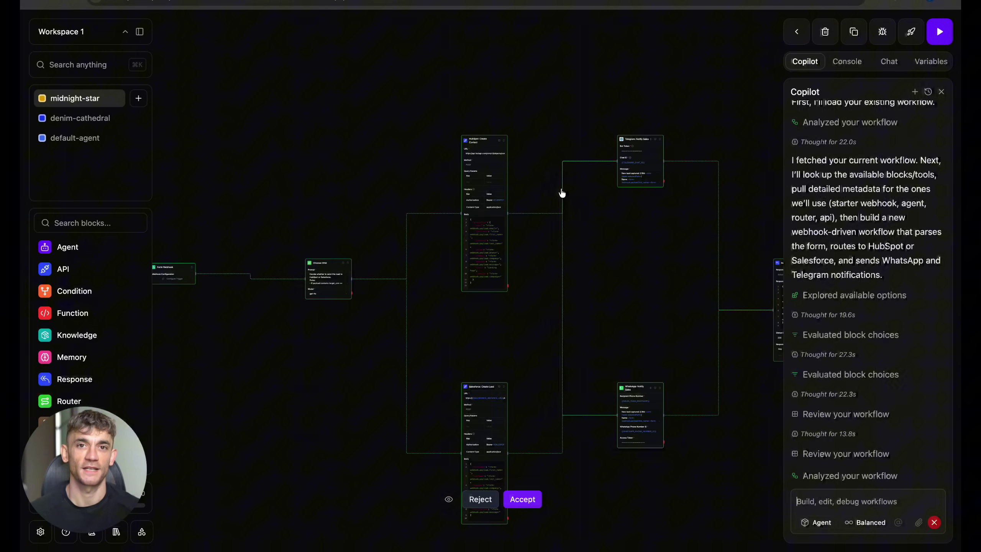
{"action": "scroll", "coordinate": [561, 191], "scroll_direction": "up", "scroll_amount": 4}
{"action": "scroll", "coordinate": [559, 190], "scroll_direction": "down", "scroll_amount": 3}
{"action": "scroll", "coordinate": [559, 190], "scroll_direction": "up", "scroll_amount": 3}
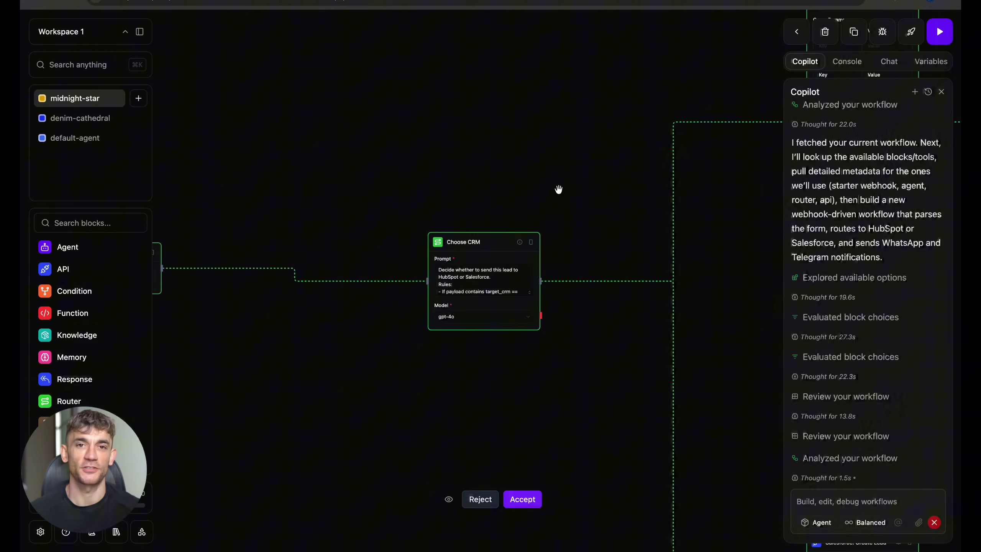
Pan across the HubSpot, Telegram, Respond to Webhook, WhatsApp and Salesforce blocks.
{"action": "left_click_drag", "start_coordinate": [559, 189], "coordinate": [460, 253]}
{"action": "scroll", "coordinate": [559, 190], "scroll_direction": "up", "scroll_amount": 4}
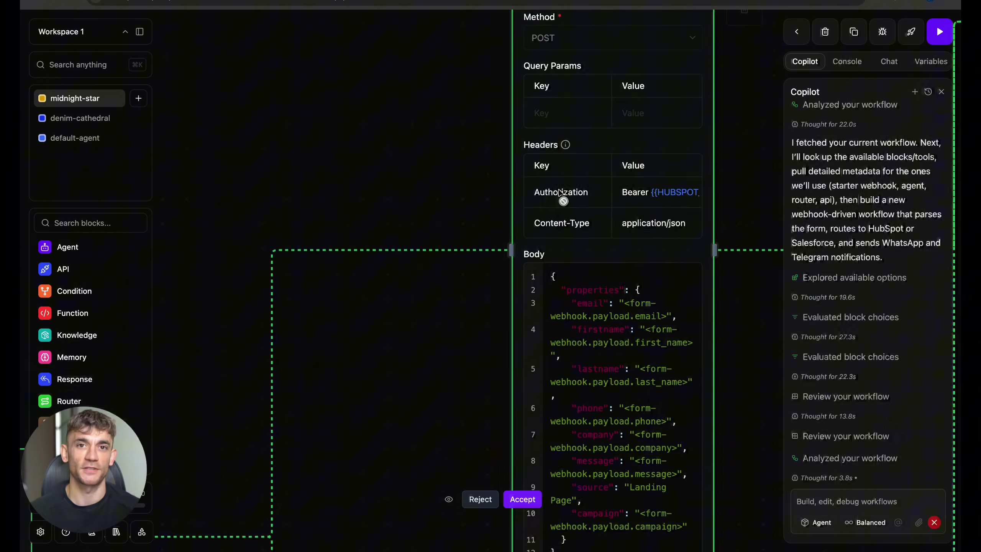
{"action": "scroll", "coordinate": [564, 200], "scroll_direction": "down", "scroll_amount": 5}
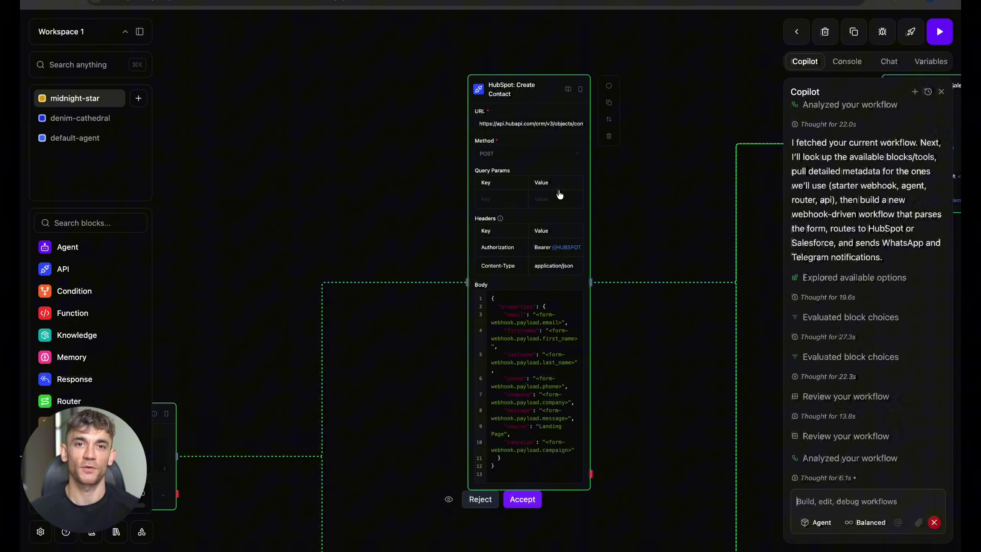
{"action": "left_click_drag", "start_coordinate": [564, 200], "coordinate": [559, 190]}
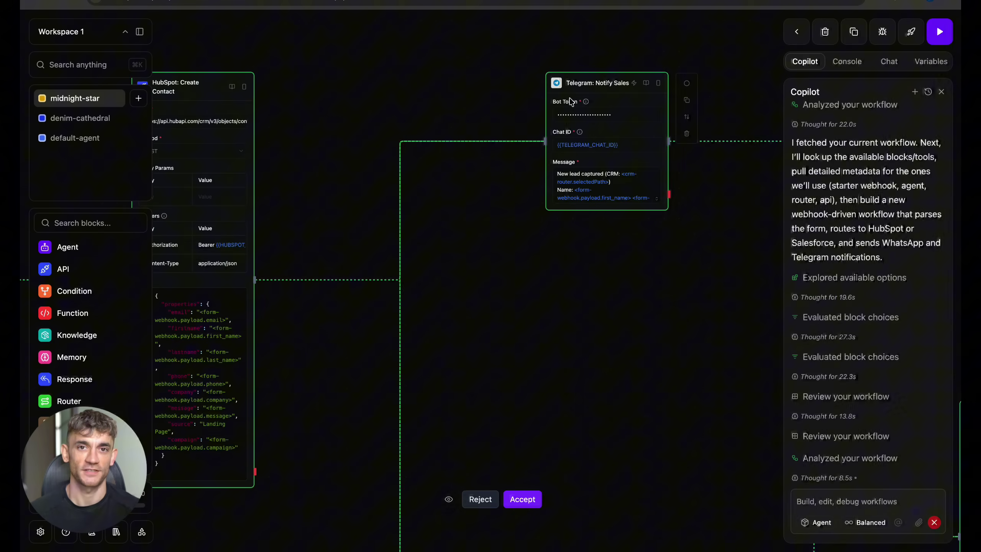
{"action": "scroll", "coordinate": [558, 190], "scroll_direction": "up", "scroll_amount": 5}
{"action": "scroll", "coordinate": [570, 98], "scroll_direction": "right", "scroll_amount": 5}
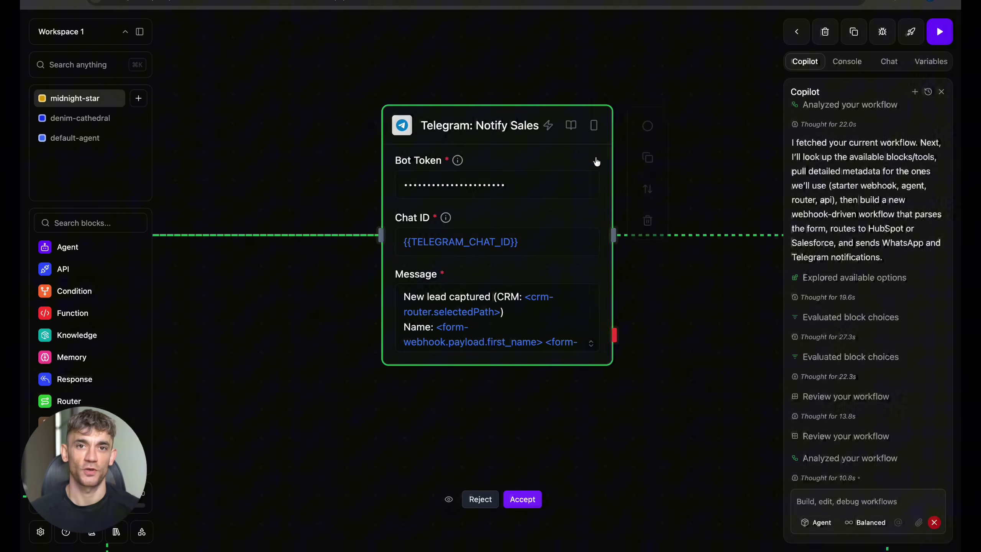
{"action": "scroll", "coordinate": [603, 173], "scroll_direction": "up", "scroll_amount": 2}
{"action": "scroll", "coordinate": [604, 173], "scroll_direction": "down", "scroll_amount": 5}
{"action": "left_click_drag", "start_coordinate": [604, 170], "coordinate": [603, 170]}
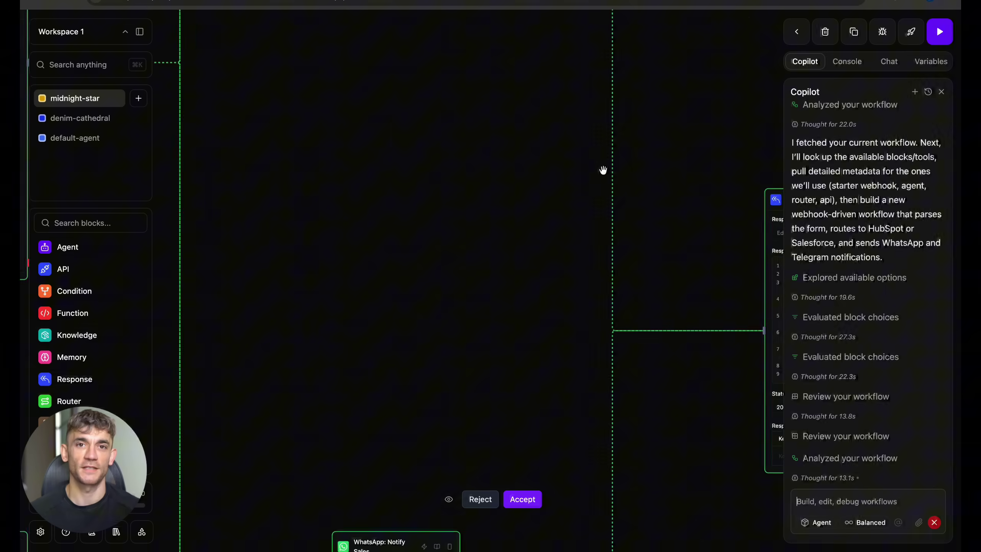
{"action": "scroll", "coordinate": [603, 170], "scroll_direction": "up", "scroll_amount": 3}
{"action": "scroll", "coordinate": [603, 170], "scroll_direction": "up", "scroll_amount": 4}
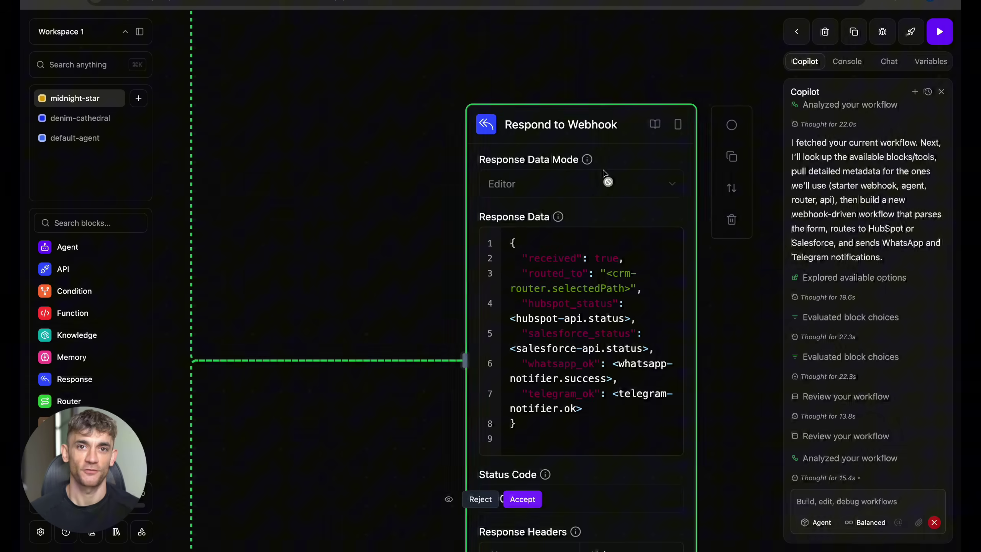
{"action": "scroll", "coordinate": [603, 173], "scroll_direction": "up", "scroll_amount": 3}
{"action": "scroll", "coordinate": [559, 284], "scroll_direction": "down", "scroll_amount": 5}
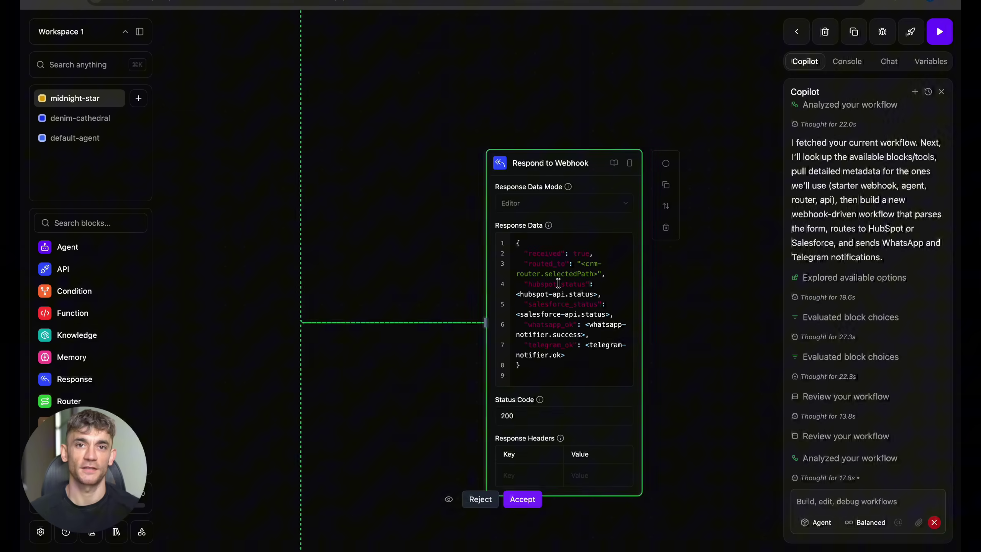
{"action": "left_click_drag", "start_coordinate": [558, 284], "coordinate": [690, 154]}
{"action": "scroll", "coordinate": [558, 284], "scroll_direction": "up", "scroll_amount": 3}
{"action": "left_click_drag", "start_coordinate": [460, 230], "coordinate": [555, 287]}
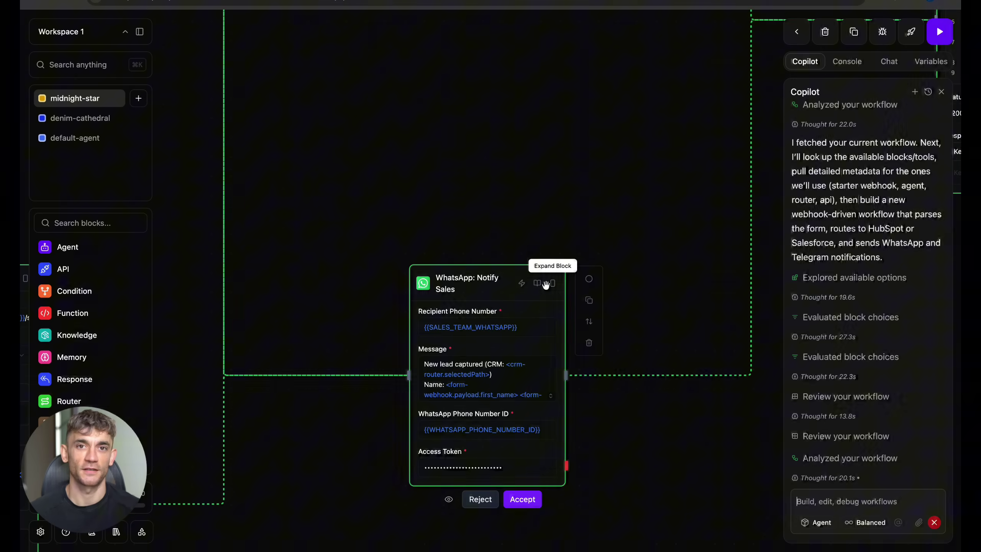
{"action": "scroll", "coordinate": [518, 341], "scroll_direction": "up", "scroll_amount": 3}
{"action": "scroll", "coordinate": [518, 341], "scroll_direction": "up", "scroll_amount": 3}
{"action": "scroll", "coordinate": [518, 341], "scroll_direction": "down", "scroll_amount": 3}
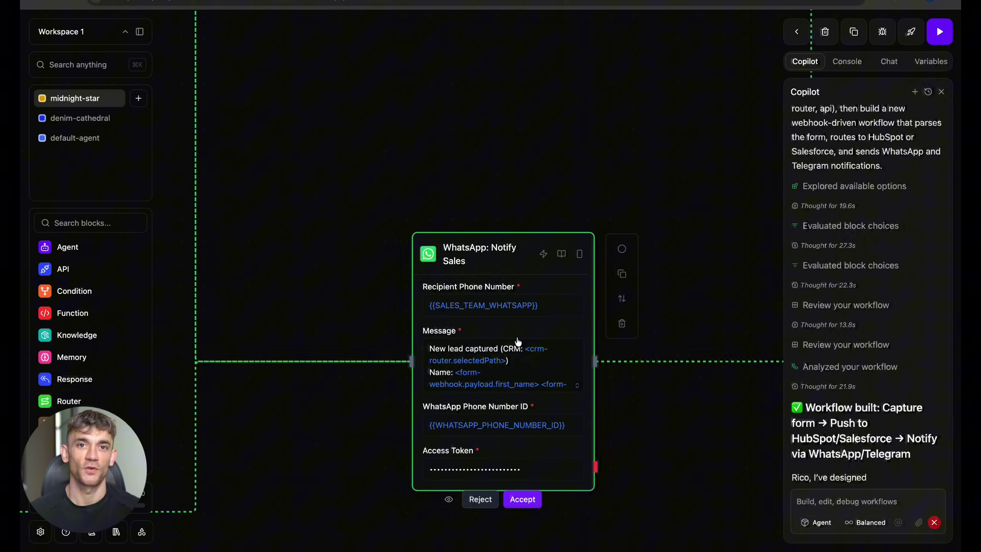
{"action": "scroll", "coordinate": [518, 341], "scroll_direction": "down", "scroll_amount": 3}
{"action": "mouse_move", "coordinate": [430, 322]}
{"action": "left_mouse_down"}
{"action": "mouse_move", "coordinate": [390, 316]}
{"action": "mouse_move", "coordinate": [583, 307]}
{"action": "left_mouse_up"}
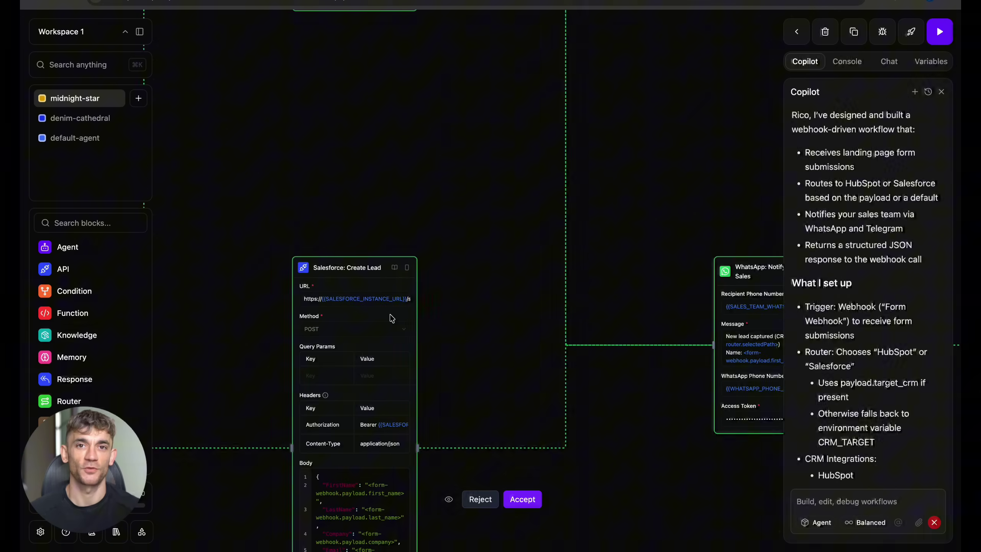
{"action": "scroll", "coordinate": [391, 316], "scroll_direction": "up", "scroll_amount": 3}
{"action": "scroll", "coordinate": [391, 316], "scroll_direction": "up", "scroll_amount": 3}
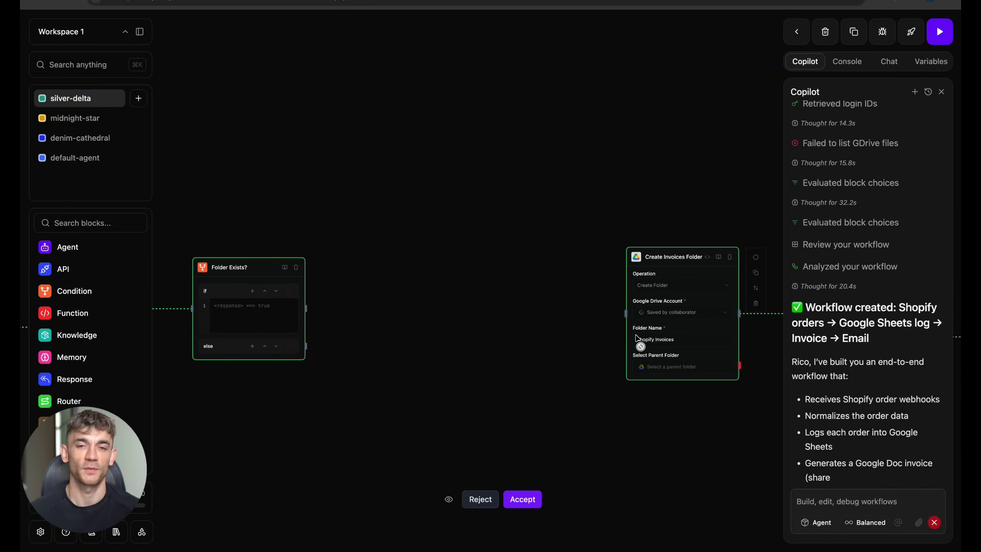
{"action": "scroll", "coordinate": [640, 345], "scroll_direction": "down", "scroll_amount": 2}
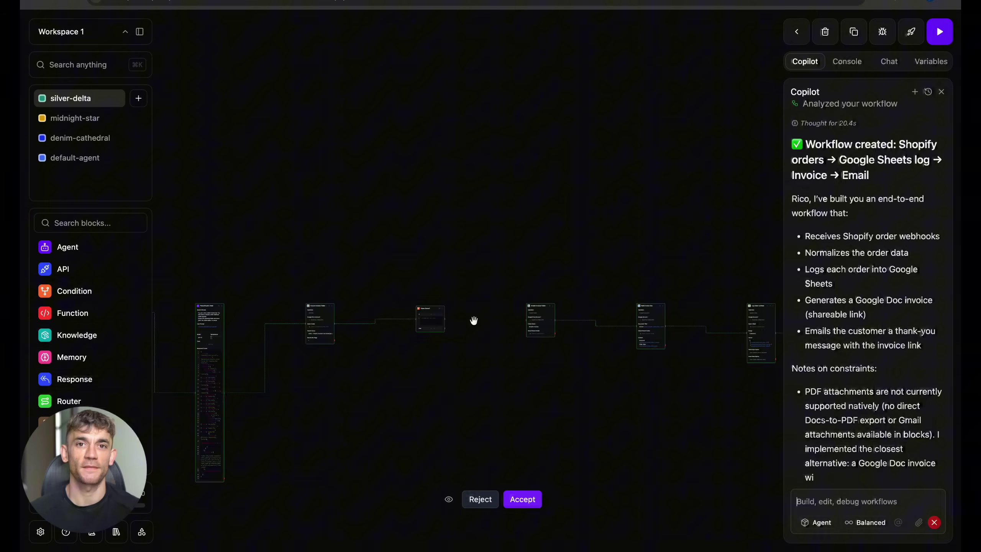
{"action": "scroll", "coordinate": [461, 330], "scroll_direction": "up", "scroll_amount": 8}
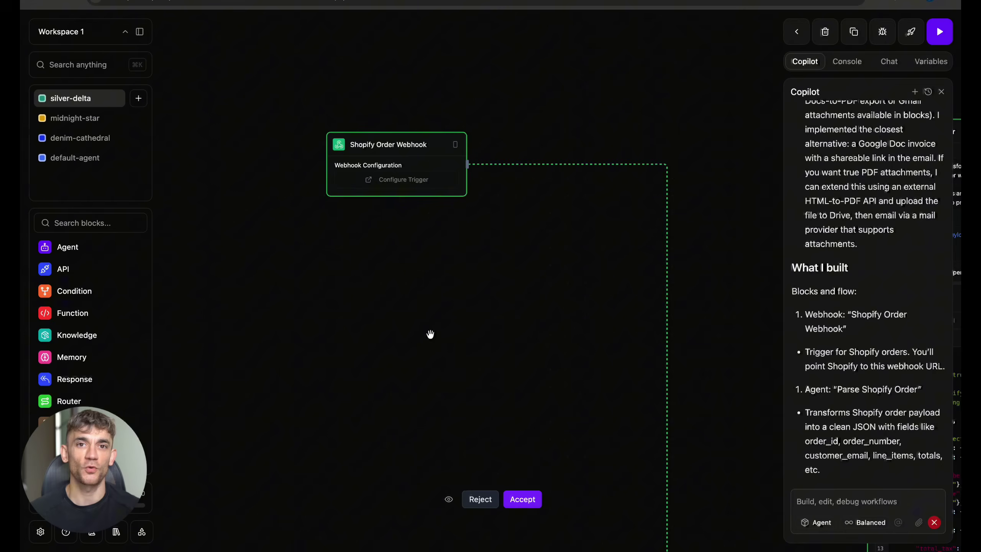
Pan across the Shopify workflow, from Parse Shopify Order to the Shopify Order Webhook area.
{"action": "left_click_drag", "start_coordinate": [430, 335], "coordinate": [430, 335]}
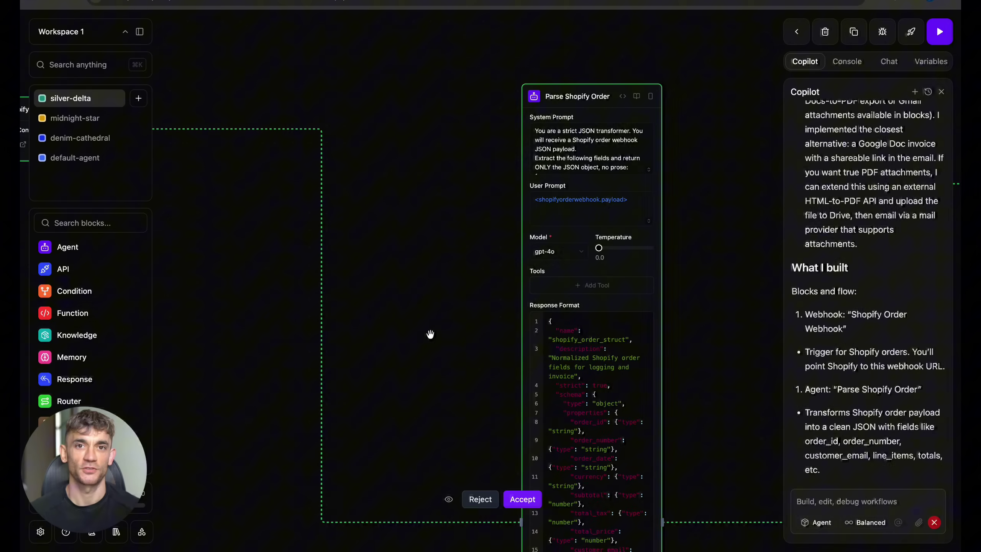
{"action": "scroll", "coordinate": [430, 335], "scroll_direction": "down", "scroll_amount": 5}
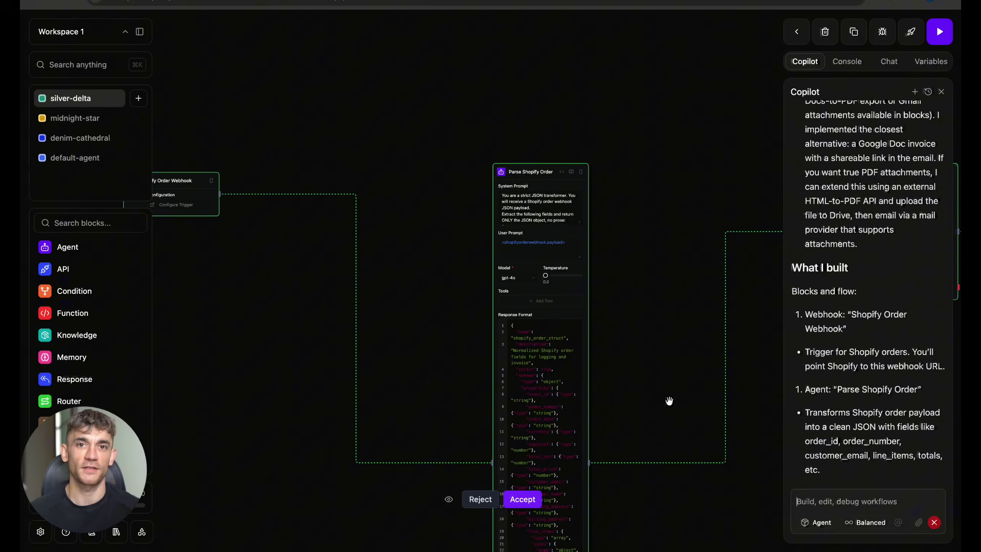
{"action": "left_click_drag", "start_coordinate": [669, 401], "coordinate": [669, 402]}
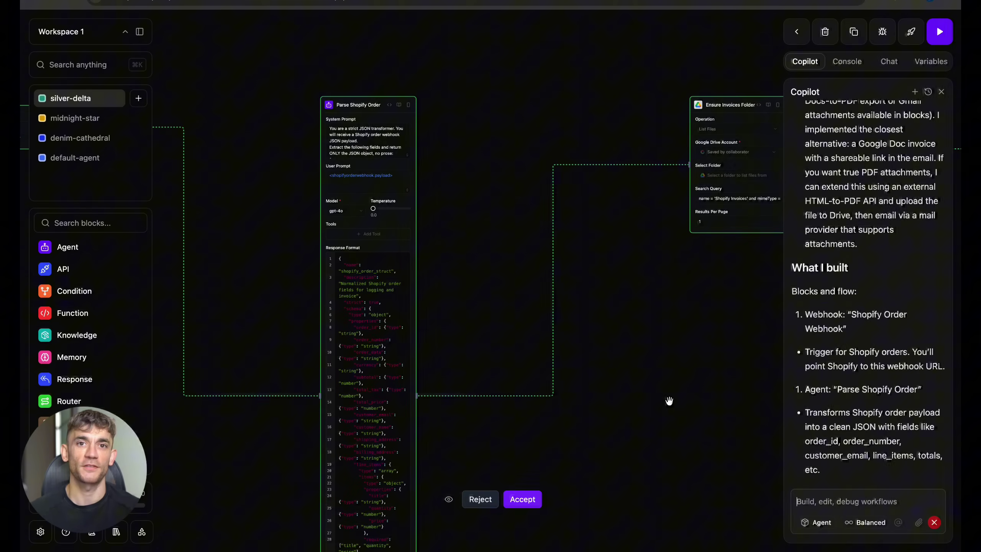
{"action": "scroll", "coordinate": [669, 401], "scroll_direction": "down", "scroll_amount": 5}
{"action": "mouse_move", "coordinate": [668, 402]}
{"action": "left_mouse_down"}
{"action": "mouse_move", "coordinate": [712, 443]}
{"action": "mouse_move", "coordinate": [653, 391]}
{"action": "left_mouse_up"}
{"action": "scroll", "coordinate": [669, 401], "scroll_direction": "up", "scroll_amount": 5}
{"action": "scroll", "coordinate": [668, 401], "scroll_direction": "up", "scroll_amount": 3}
{"action": "scroll", "coordinate": [669, 401], "scroll_direction": "down", "scroll_amount": 5}
{"action": "scroll", "coordinate": [712, 442], "scroll_direction": "up", "scroll_amount": 5}
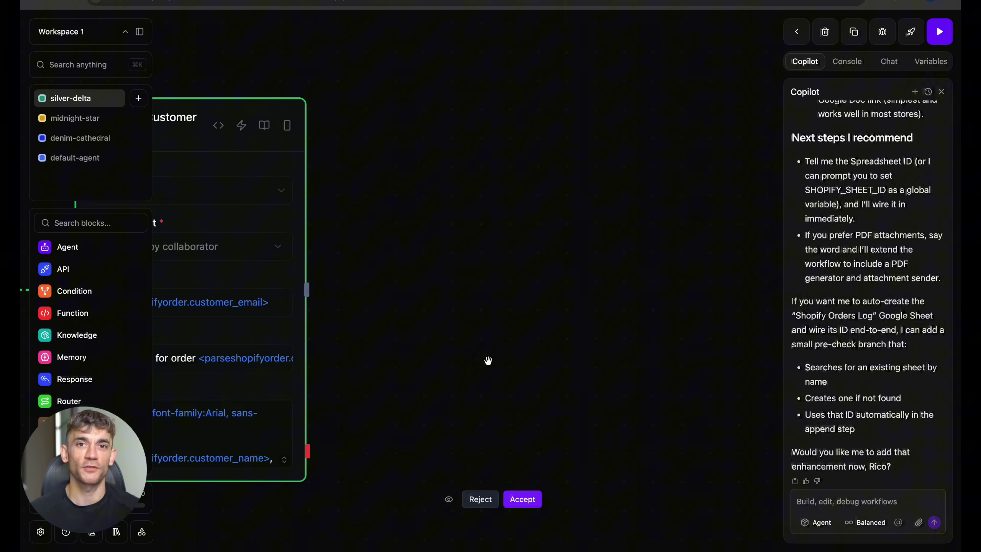
{"action": "scroll", "coordinate": [488, 362], "scroll_direction": "down", "scroll_amount": 5}
{"action": "left_click_drag", "start_coordinate": [489, 361], "coordinate": [522, 444]}
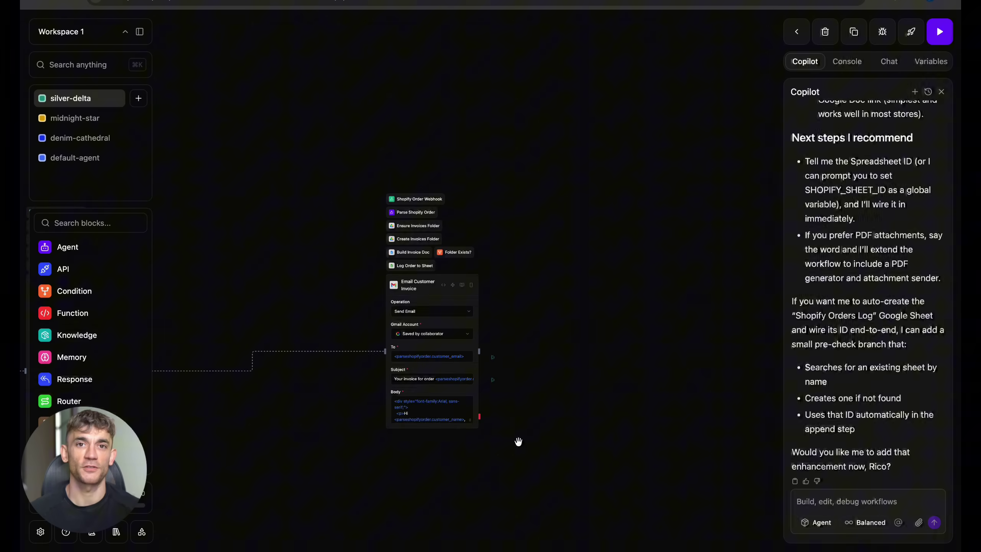
{"action": "scroll", "coordinate": [522, 443], "scroll_direction": "down", "scroll_amount": 5}
{"action": "scroll", "coordinate": [249, 452], "scroll_direction": "up", "scroll_amount": 8}
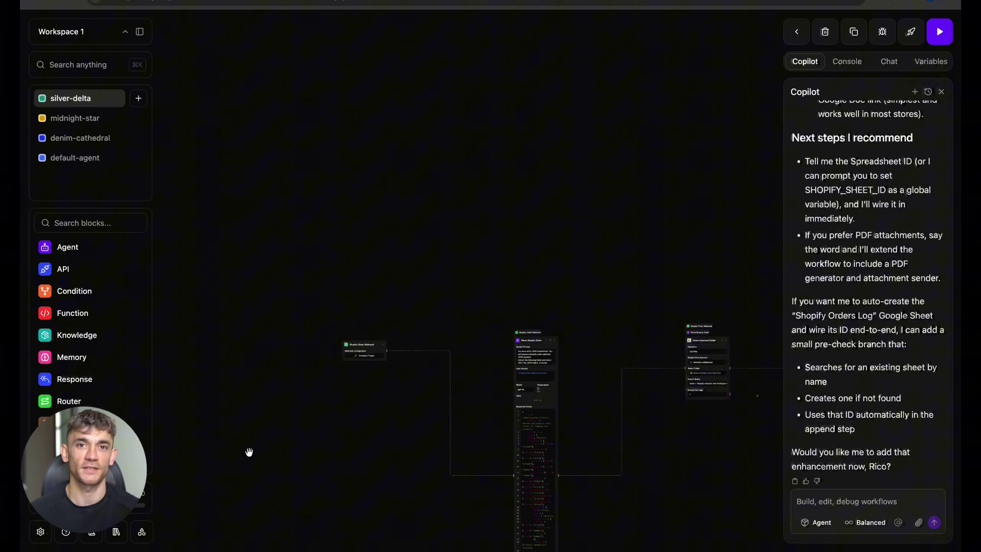
{"action": "mouse_move", "coordinate": [249, 452]}
{"action": "left_mouse_down"}
{"action": "mouse_move", "coordinate": [436, 367]}
{"action": "mouse_move", "coordinate": [406, 367]}
{"action": "left_mouse_up"}
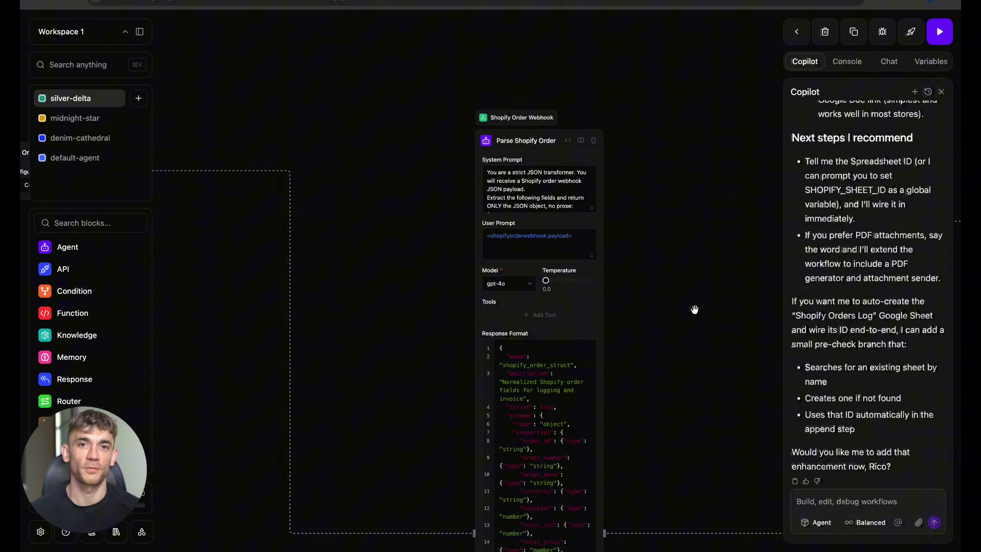
{"action": "scroll", "coordinate": [406, 367], "scroll_direction": "up", "scroll_amount": 6}
{"action": "left_click_drag", "start_coordinate": [708, 312], "coordinate": [695, 310]}
{"action": "type", "text": "yes"}
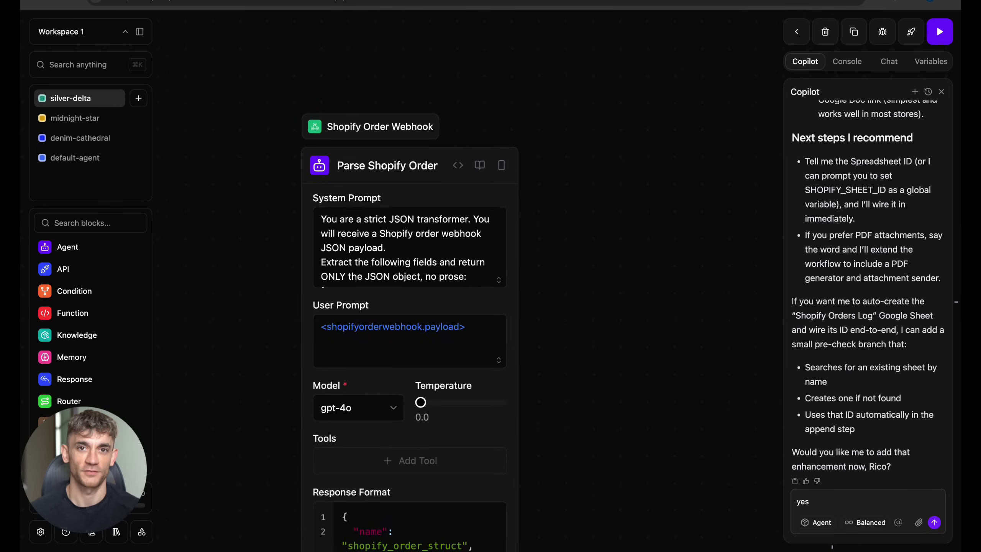
Send Copilot 'yes' and pan to the new Create Invoices Folder block.
{"action": "key", "text": "Return"}
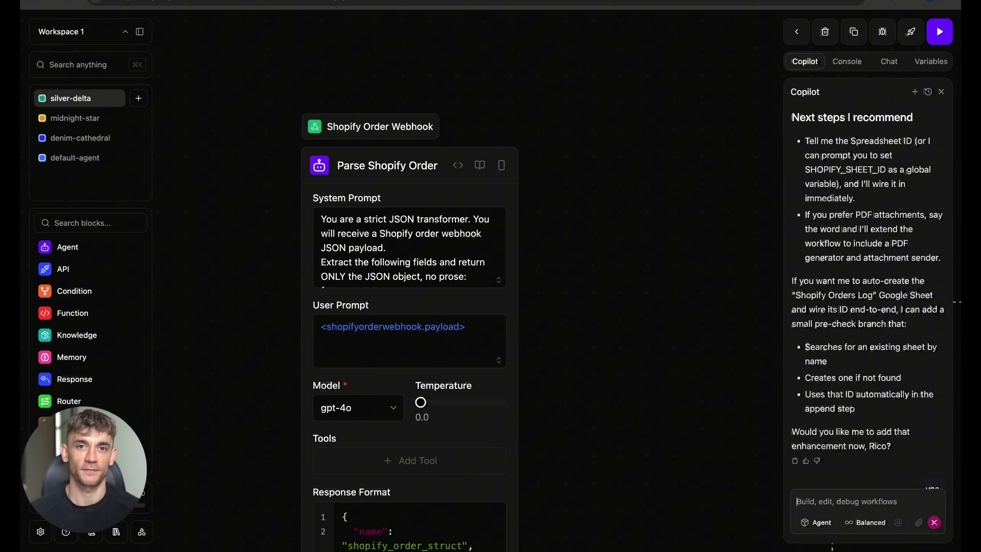
{"action": "scroll", "coordinate": [717, 303], "scroll_direction": "down", "scroll_amount": 6}
{"action": "scroll", "coordinate": [685, 350], "scroll_direction": "down", "scroll_amount": 3}
{"action": "scroll", "coordinate": [685, 350], "scroll_direction": "down", "scroll_amount": 3}
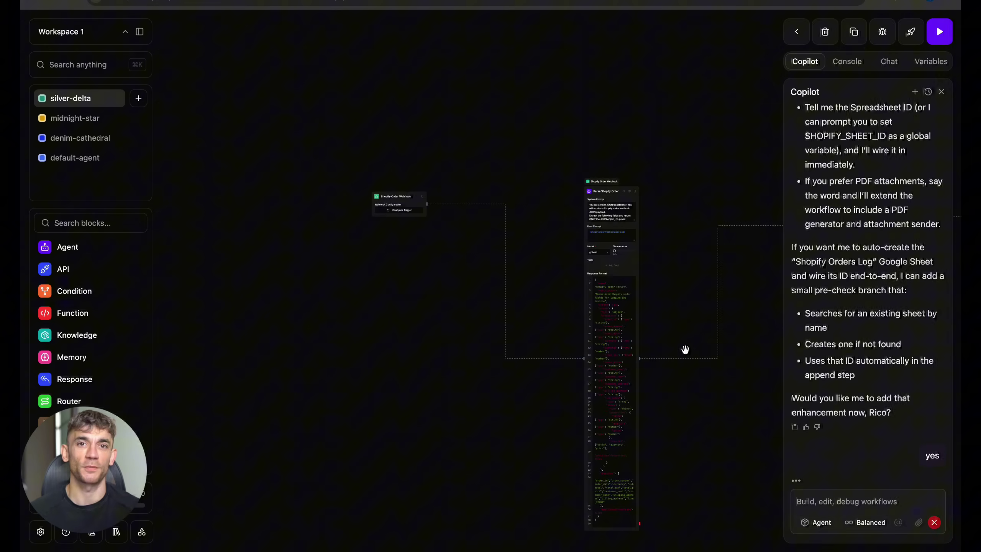
{"action": "left_click_drag", "start_coordinate": [685, 351], "coordinate": [685, 350]}
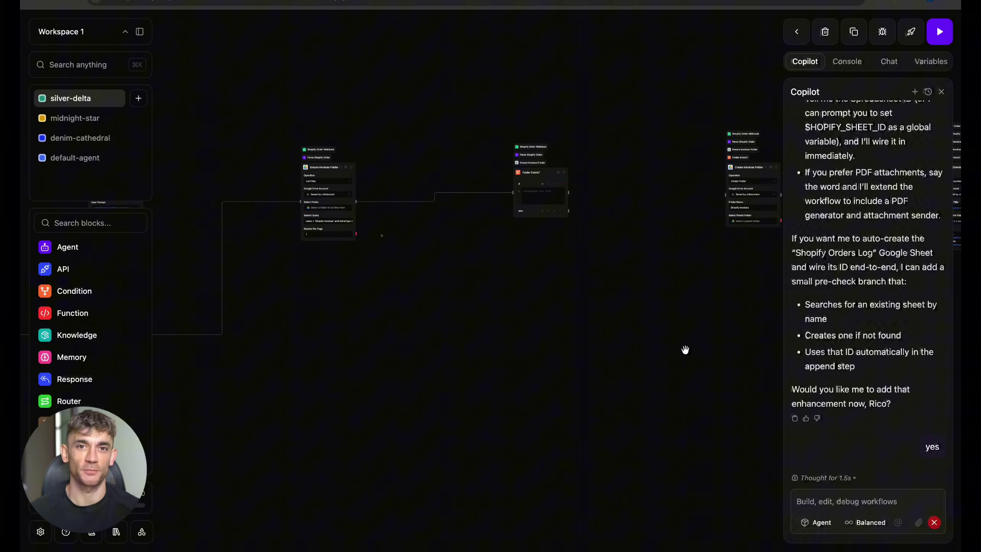
{"action": "scroll", "coordinate": [685, 350], "scroll_direction": "up", "scroll_amount": 3}
{"action": "scroll", "coordinate": [613, 322], "scroll_direction": "up", "scroll_amount": 5}
{"action": "scroll", "coordinate": [577, 299], "scroll_direction": "up", "scroll_amount": 4}
{"action": "left_click_drag", "start_coordinate": [577, 300], "coordinate": [567, 291]}
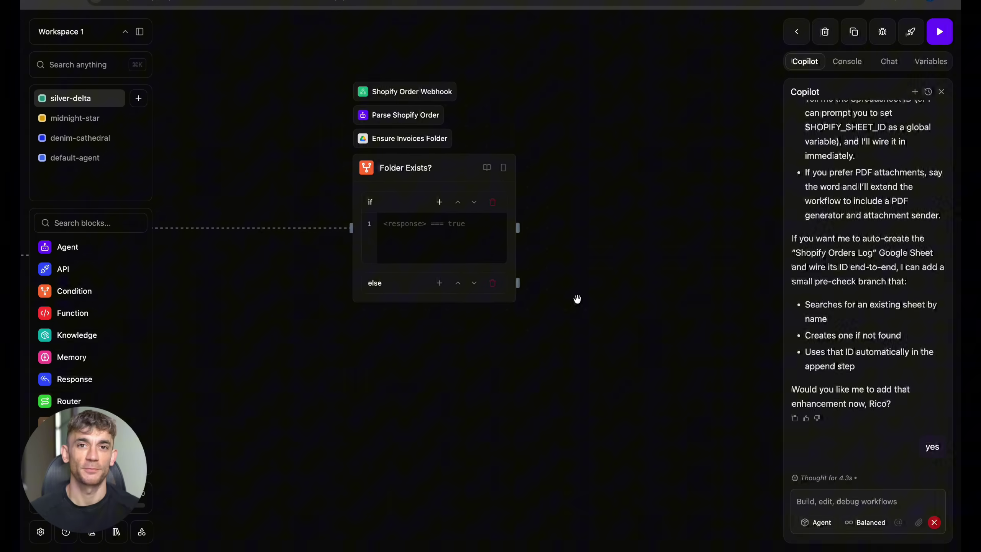
{"action": "scroll", "coordinate": [575, 299], "scroll_direction": "down", "scroll_amount": 5}
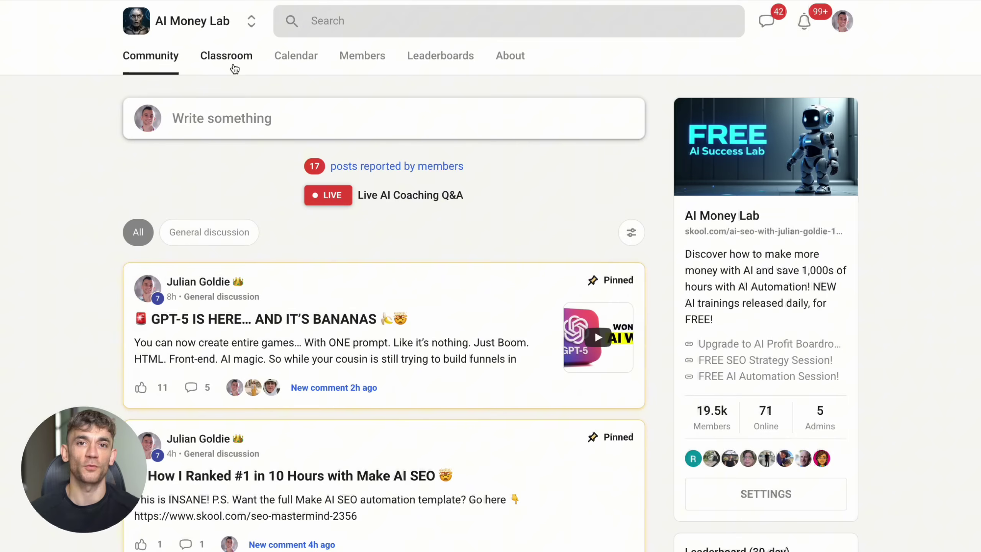
In the Skool classroom, open the FREE: Learn AI Automation Course and its AI Avatar and AI Agents lessons.
{"action": "left_click", "coordinate": [234, 68]}
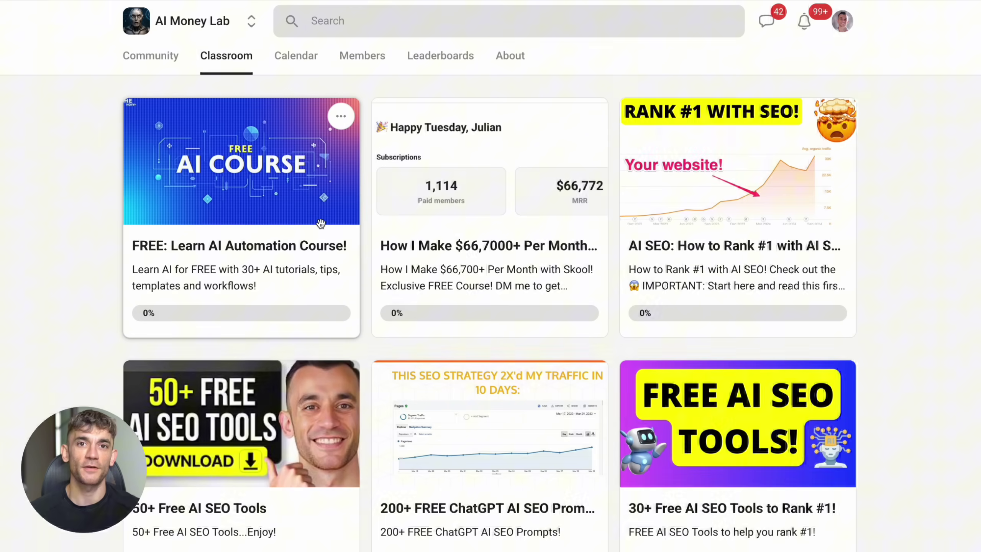
{"action": "left_click", "coordinate": [247, 192]}
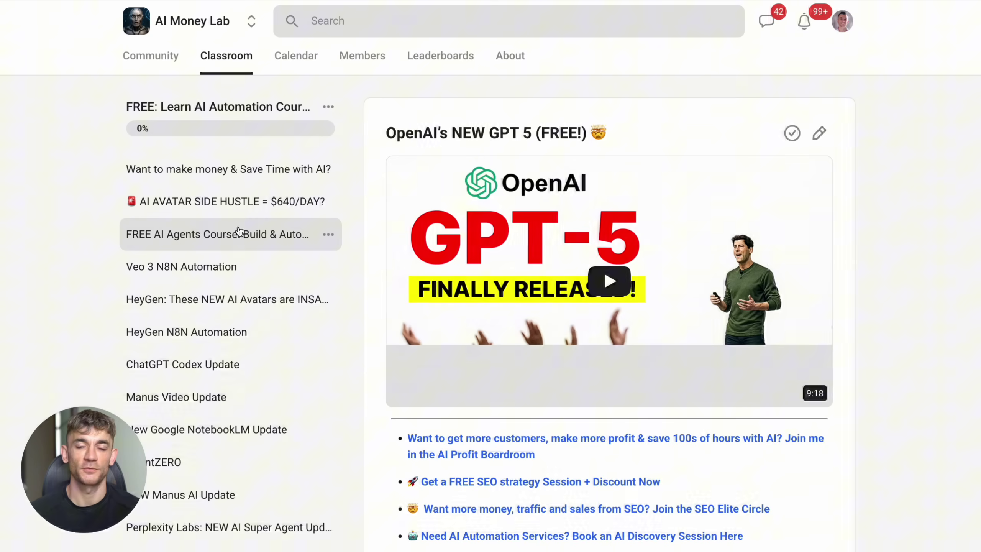
{"action": "left_click", "coordinate": [238, 201]}
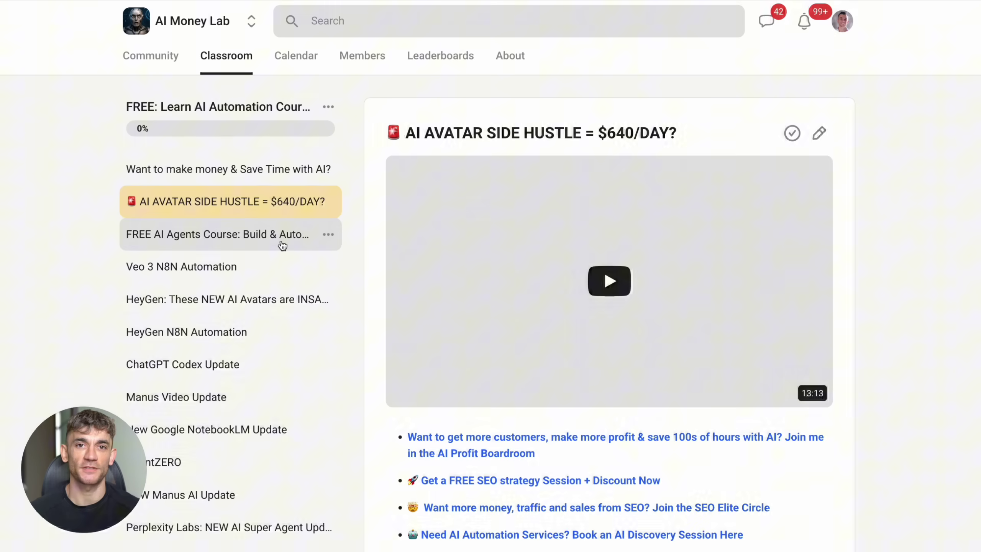
{"action": "scroll", "coordinate": [428, 254], "scroll_direction": "down", "scroll_amount": 5}
{"action": "scroll", "coordinate": [428, 254], "scroll_direction": "down", "scroll_amount": 3}
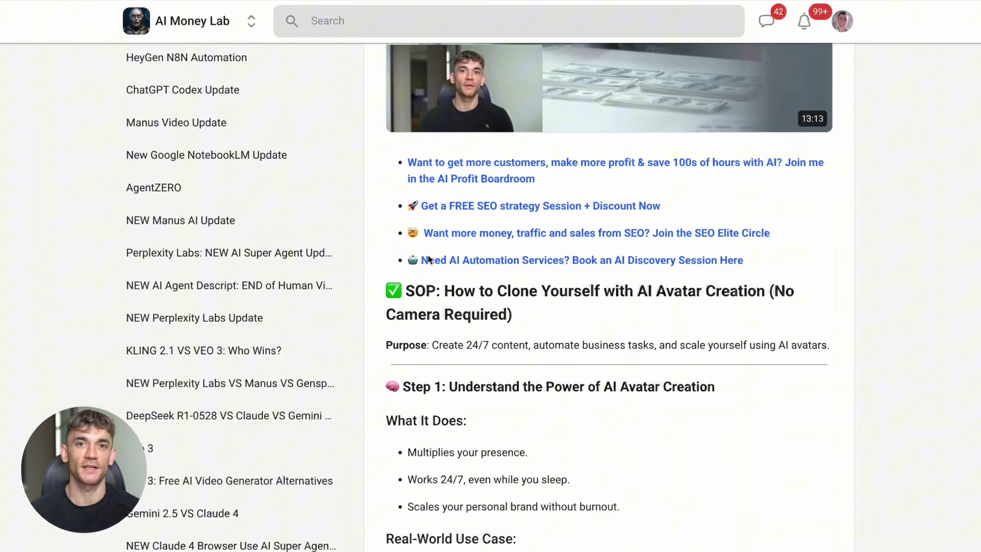
{"action": "scroll", "coordinate": [427, 254], "scroll_direction": "down", "scroll_amount": 5}
{"action": "scroll", "coordinate": [398, 253], "scroll_direction": "up", "scroll_amount": 12}
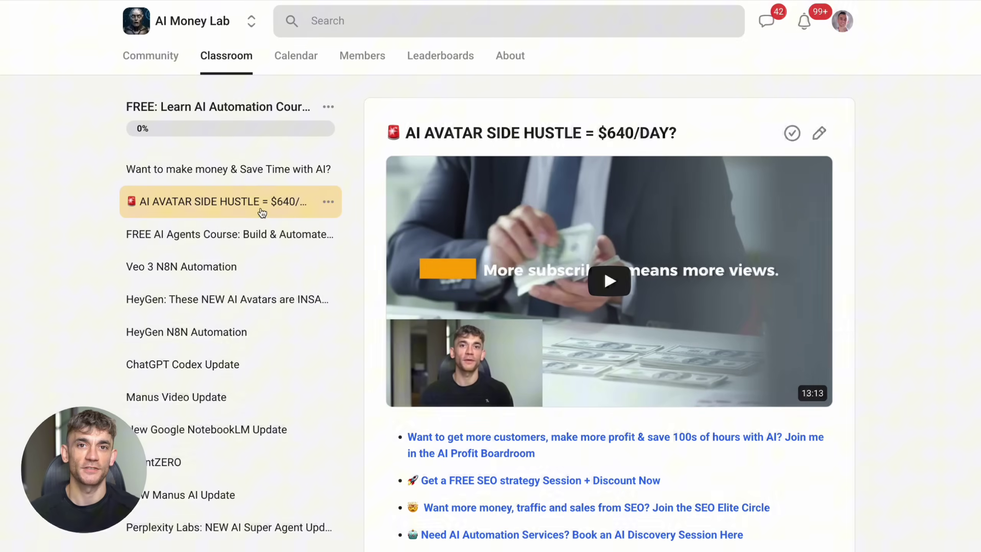
{"action": "left_click", "coordinate": [258, 243]}
{"action": "scroll", "coordinate": [487, 263], "scroll_direction": "down", "scroll_amount": 5}
{"action": "type", "text": "via WhatsApp/Telegram."}
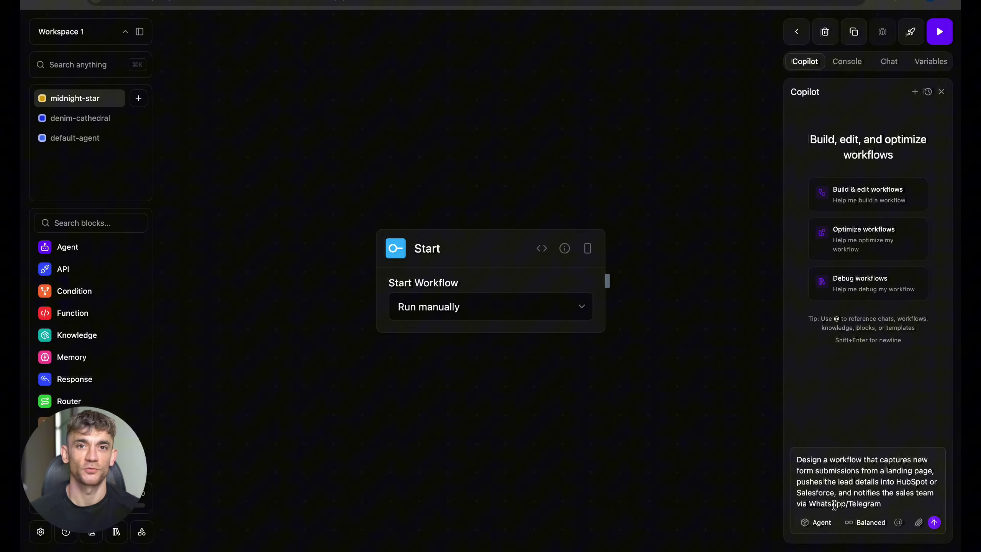
Submit the landing-page lead routing request (HubSpot/Salesforce, WhatsApp/Telegram alerts) to Copilot.
{"action": "key", "text": "Return"}
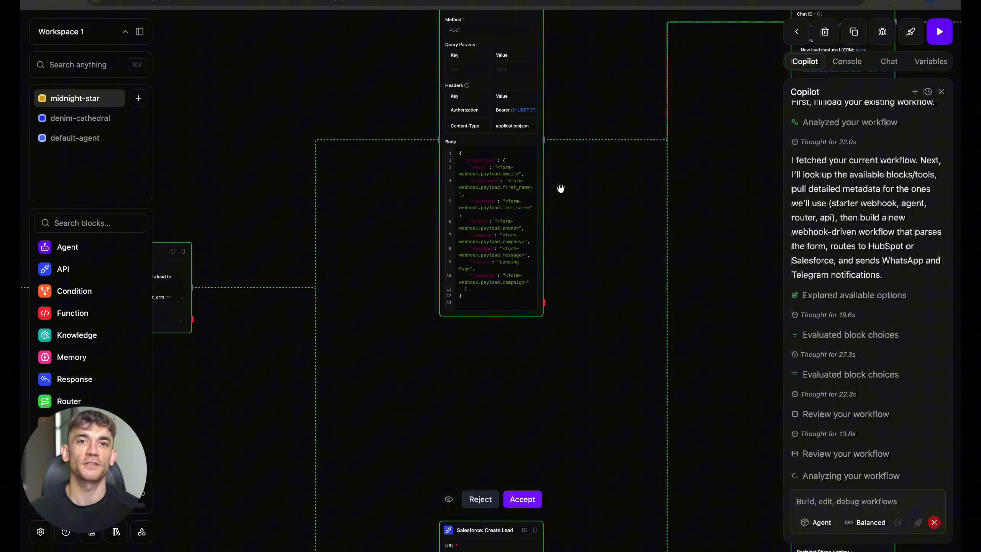
{"action": "scroll", "coordinate": [560, 191], "scroll_direction": "down", "scroll_amount": 8}
{"action": "scroll", "coordinate": [560, 192], "scroll_direction": "up", "scroll_amount": 10}
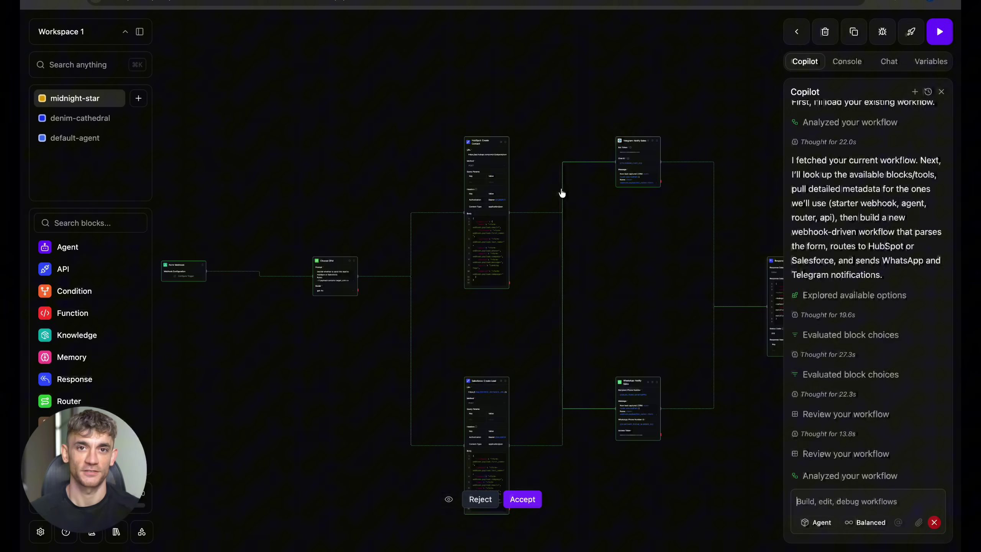
{"action": "scroll", "coordinate": [559, 190], "scroll_direction": "down", "scroll_amount": 5}
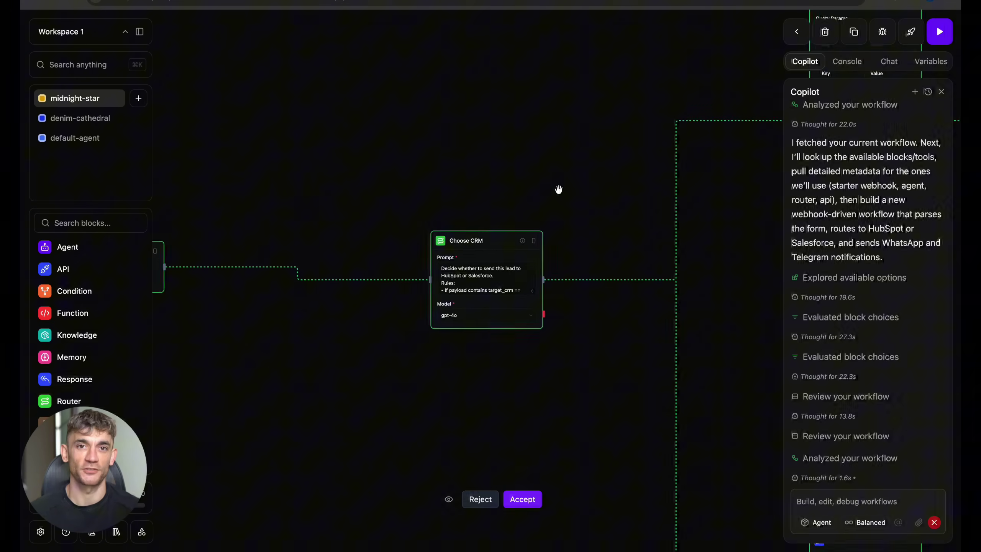
{"action": "scroll", "coordinate": [559, 189], "scroll_direction": "up", "scroll_amount": 6}
Pan across the proposed HubSpot, Telegram, Respond to Webhook, WhatsApp and Salesforce blocks.
{"action": "left_click_drag", "start_coordinate": [559, 189], "coordinate": [562, 196]}
{"action": "scroll", "coordinate": [559, 189], "scroll_direction": "up", "scroll_amount": 5}
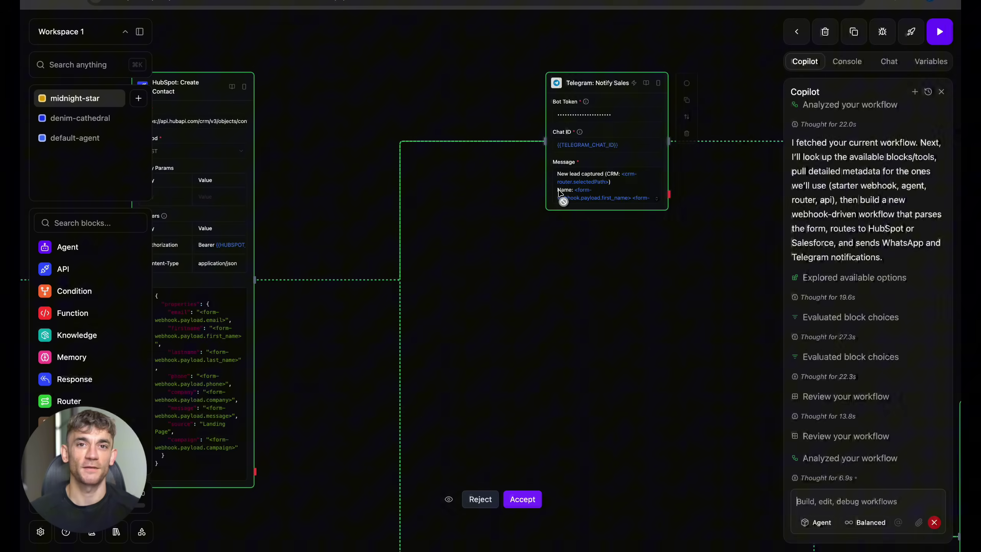
{"action": "scroll", "coordinate": [562, 181], "scroll_direction": "up", "scroll_amount": 5}
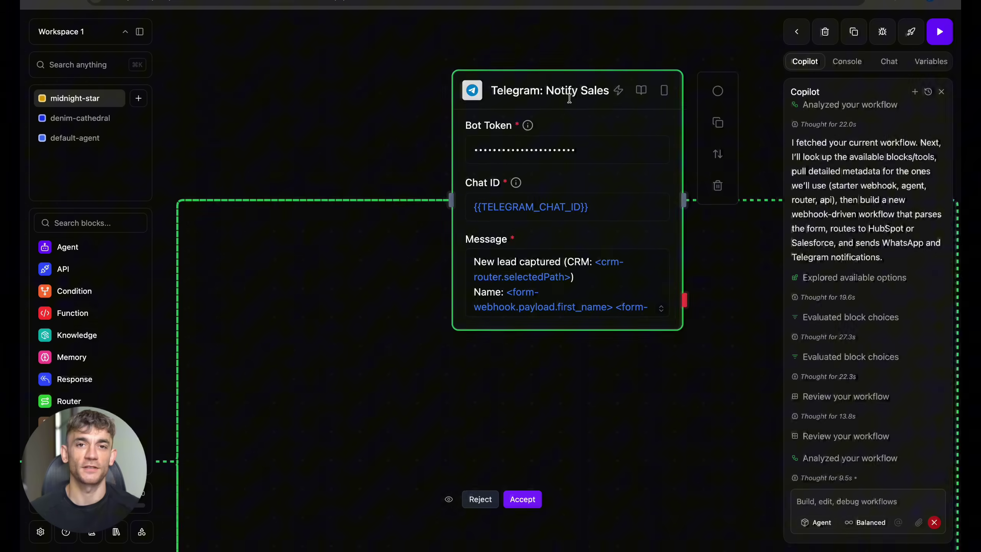
{"action": "left_click_drag", "start_coordinate": [570, 77], "coordinate": [570, 98]}
{"action": "mouse_move", "coordinate": [604, 175]}
{"action": "left_mouse_down"}
{"action": "mouse_move", "coordinate": [598, 161]}
{"action": "mouse_move", "coordinate": [604, 170]}
{"action": "left_mouse_up"}
{"action": "scroll", "coordinate": [606, 176], "scroll_direction": "up", "scroll_amount": 5}
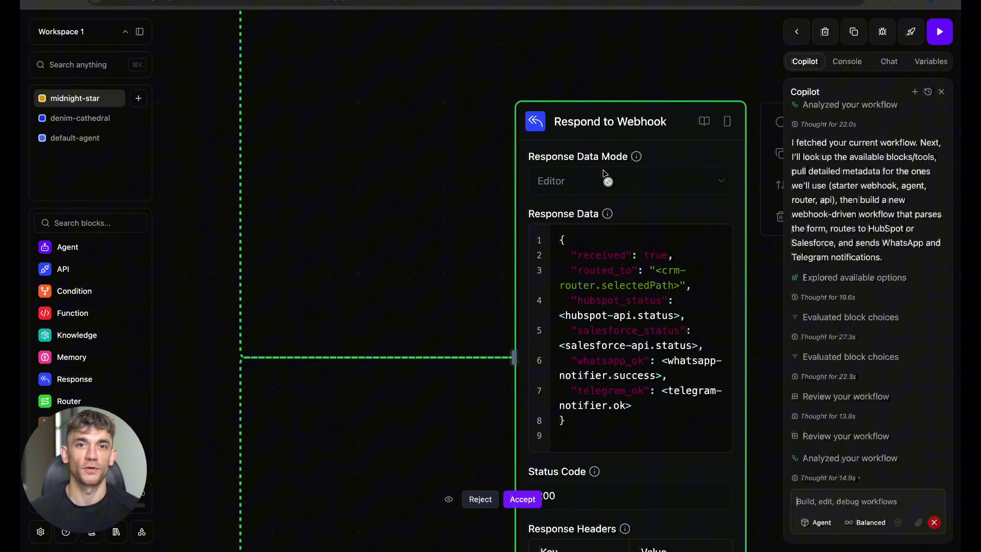
{"action": "scroll", "coordinate": [613, 176], "scroll_direction": "up", "scroll_amount": 3}
{"action": "scroll", "coordinate": [599, 255], "scroll_direction": "down", "scroll_amount": 5}
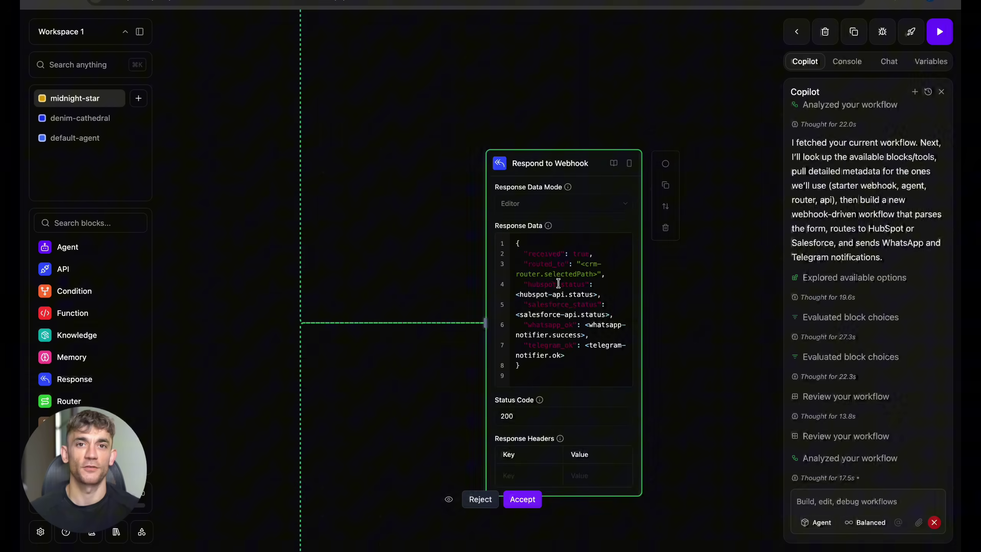
{"action": "left_click_drag", "start_coordinate": [498, 284], "coordinate": [560, 284]}
{"action": "scroll", "coordinate": [559, 284], "scroll_direction": "up", "scroll_amount": 3}
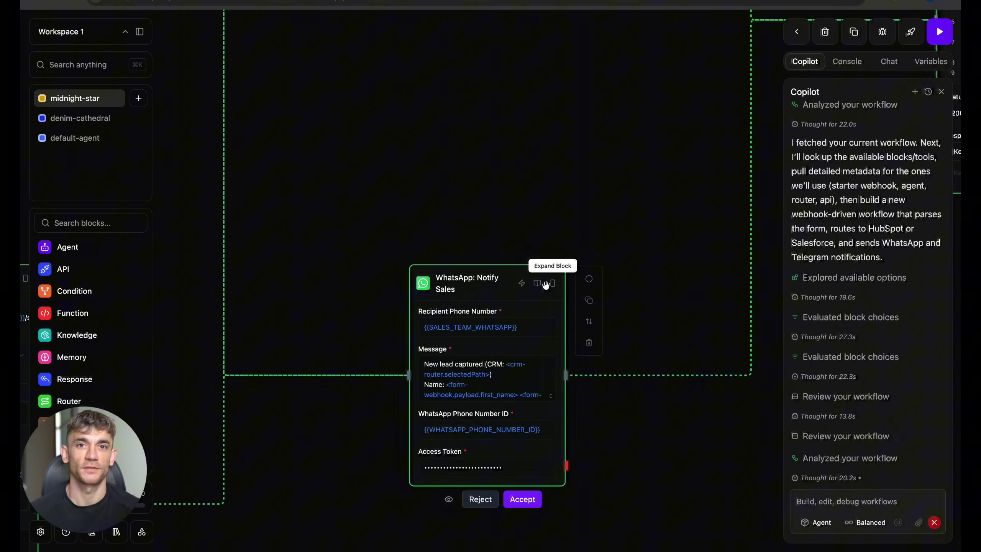
{"action": "scroll", "coordinate": [518, 338], "scroll_direction": "up", "scroll_amount": 3}
{"action": "scroll", "coordinate": [518, 341], "scroll_direction": "down", "scroll_amount": 3}
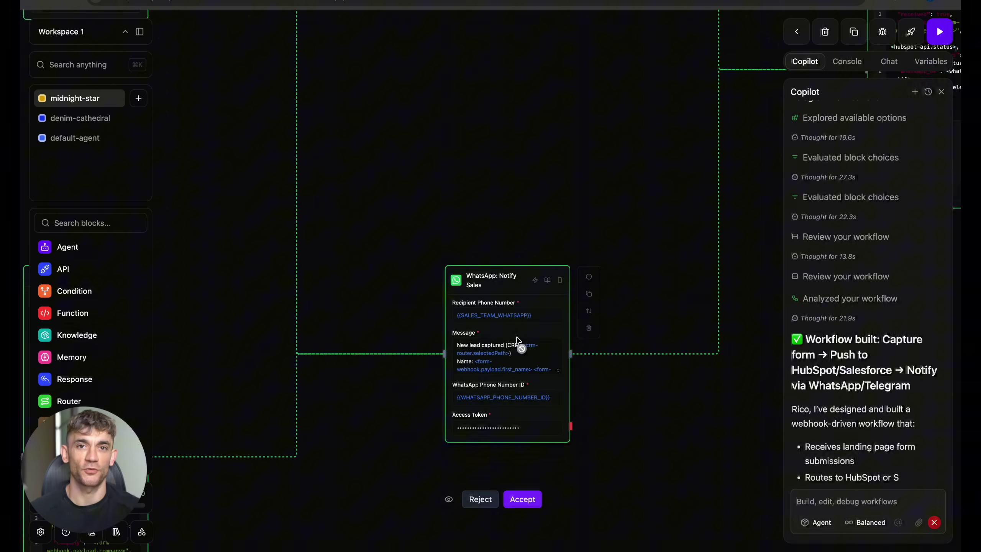
{"action": "left_click_drag", "start_coordinate": [518, 340], "coordinate": [583, 322]}
{"action": "scroll", "coordinate": [392, 317], "scroll_direction": "up", "scroll_amount": 3}
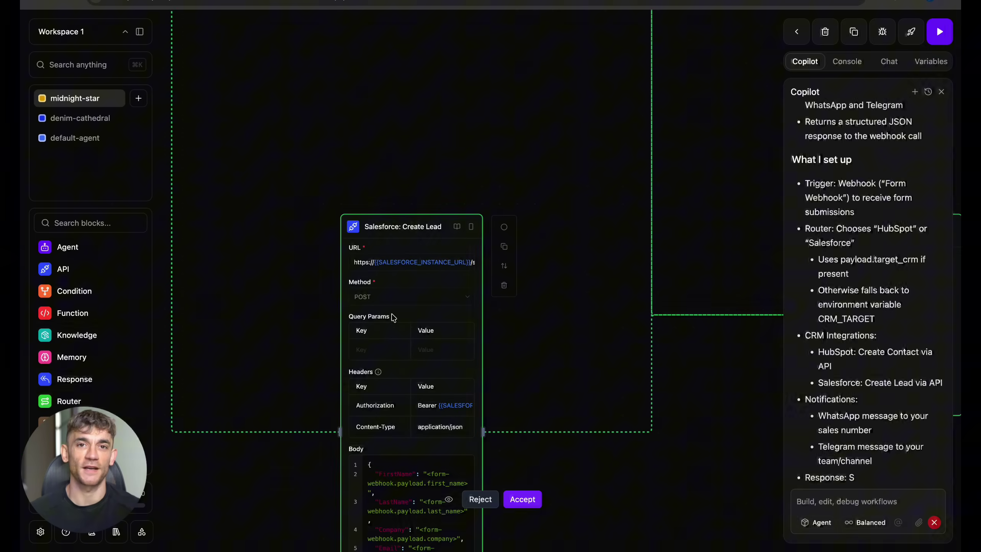
{"action": "scroll", "coordinate": [392, 316], "scroll_direction": "up", "scroll_amount": 2}
{"action": "scroll", "coordinate": [392, 317], "scroll_direction": "down", "scroll_amount": 5}
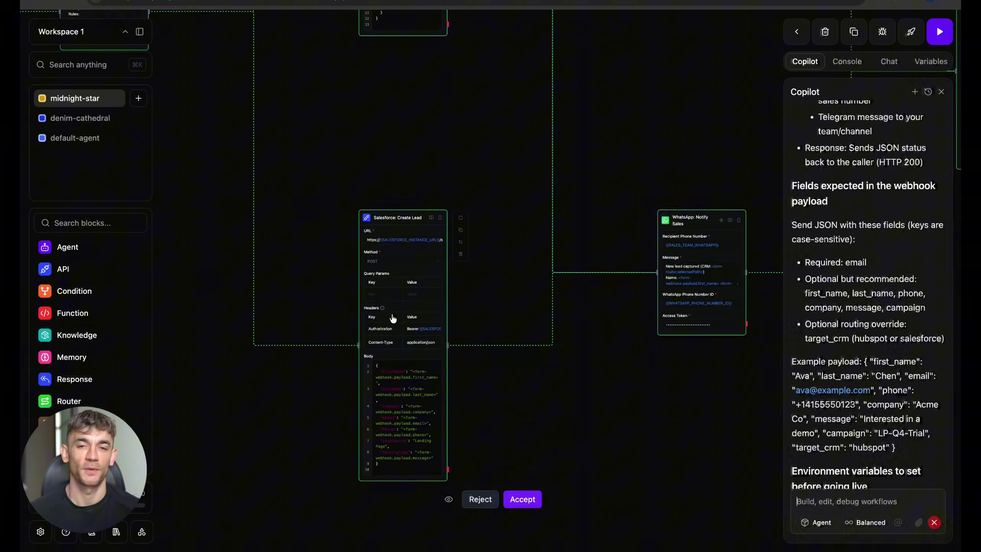
{"action": "left_click_drag", "start_coordinate": [392, 317], "coordinate": [505, 417]}
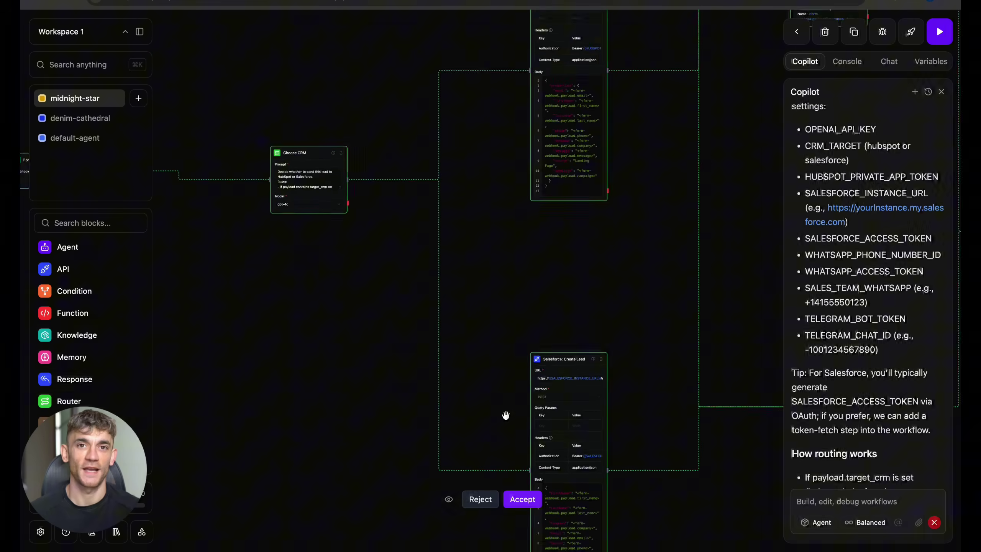
{"action": "scroll", "coordinate": [505, 416], "scroll_direction": "down", "scroll_amount": 3}
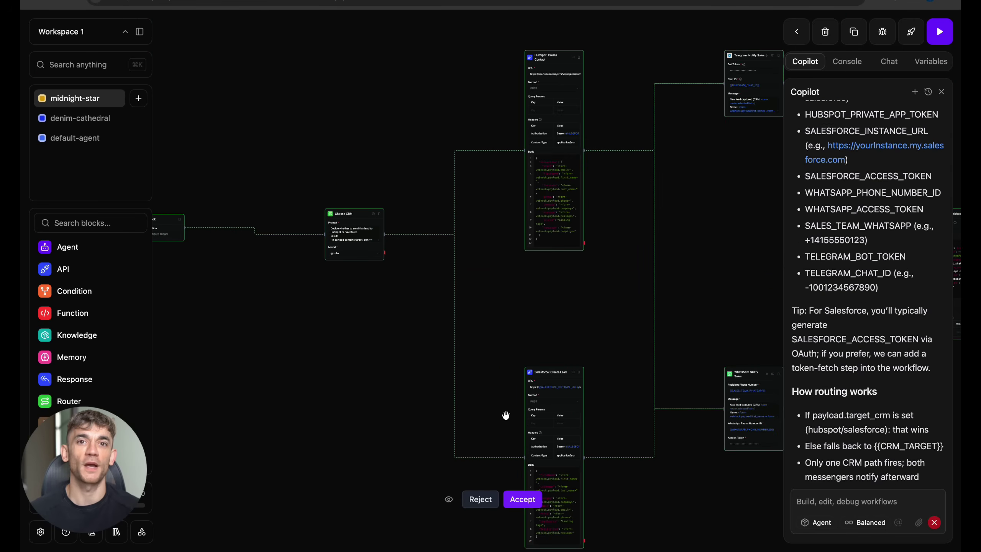
Keep Copilot's proposed changes and reply 'yes add those' to request the suggested enhancements.
{"action": "left_click", "coordinate": [522, 499]}
{"action": "scroll", "coordinate": [565, 330], "scroll_direction": "down", "scroll_amount": 3}
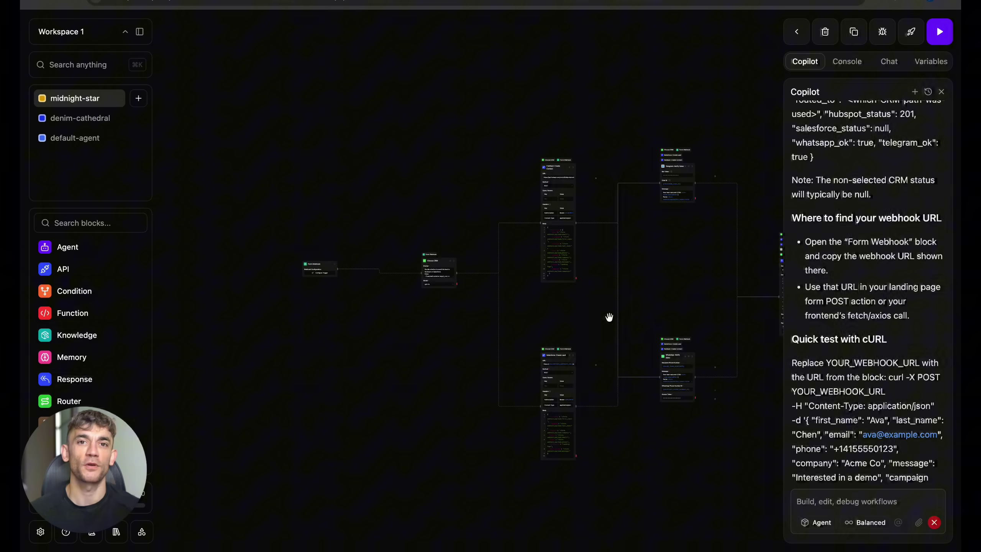
{"action": "left_click_drag", "start_coordinate": [476, 314], "coordinate": [609, 318]}
{"action": "type", "text": "yes add those"}
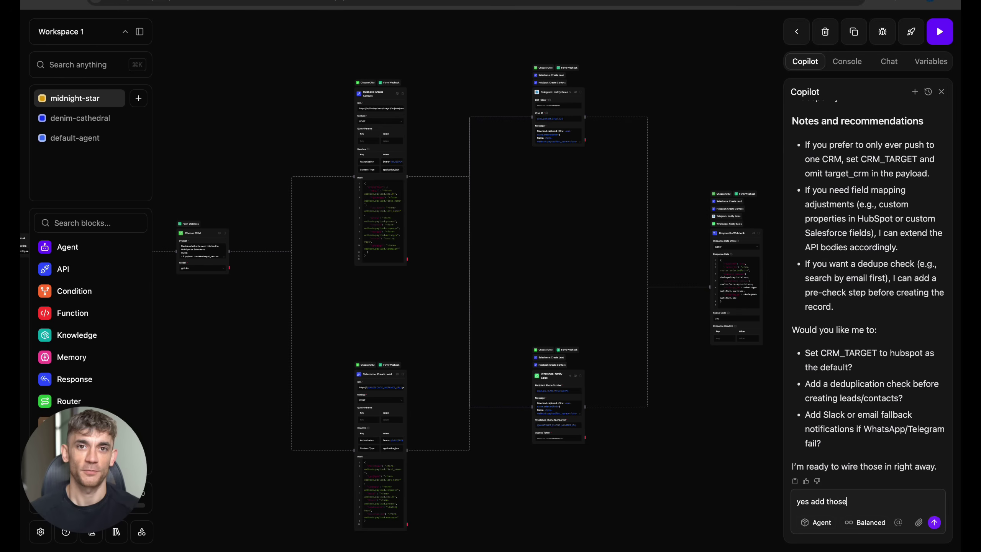
{"action": "key", "text": "Return"}
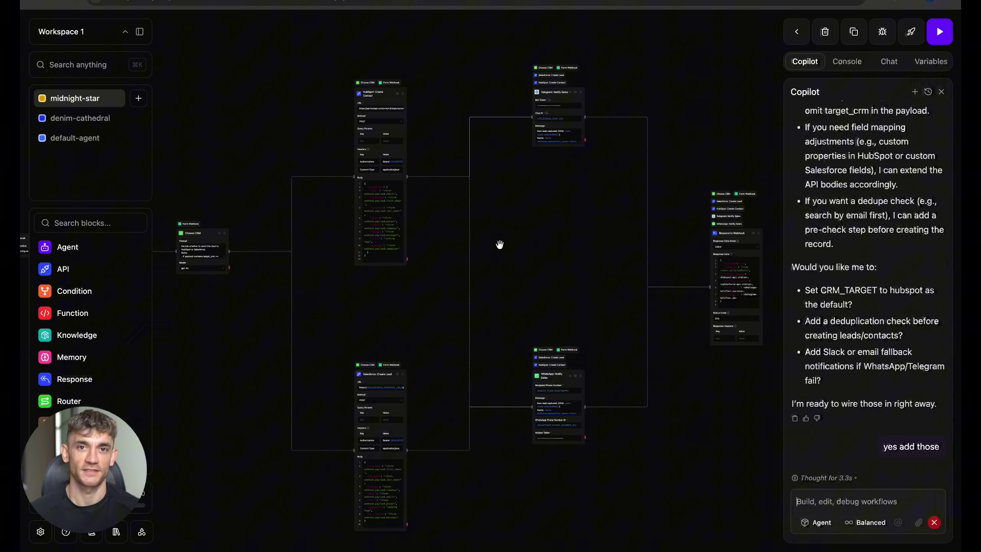
{"action": "scroll", "coordinate": [500, 242], "scroll_direction": "up", "scroll_amount": 3}
Inspect the Choose CRM, HubSpot, Telegram and WhatsApp steps of the updated workflow.
{"action": "left_click_drag", "start_coordinate": [499, 242], "coordinate": [413, 237]}
{"action": "scroll", "coordinate": [290, 226], "scroll_direction": "up", "scroll_amount": 4}
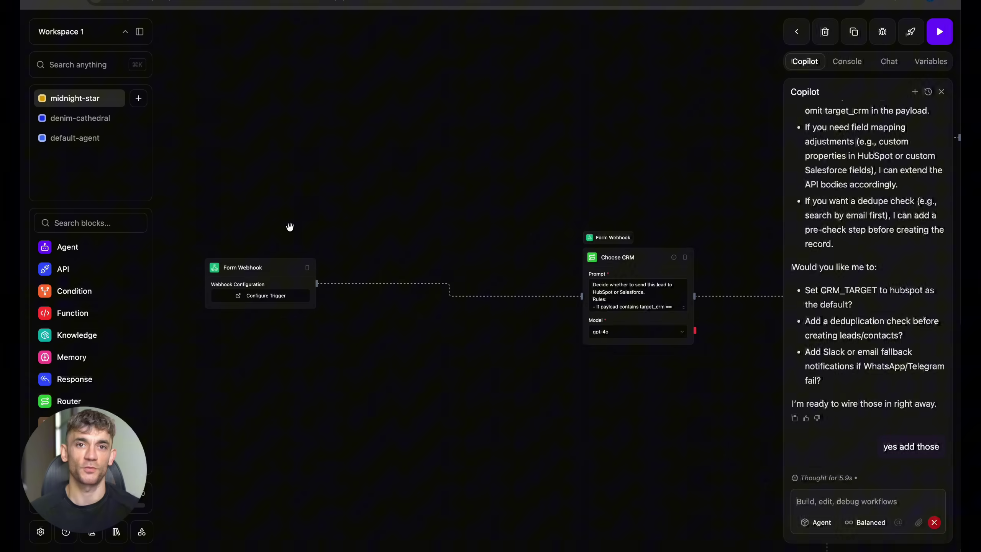
{"action": "scroll", "coordinate": [296, 223], "scroll_direction": "up", "scroll_amount": 3}
{"action": "left_click_drag", "start_coordinate": [297, 223], "coordinate": [115, 226]}
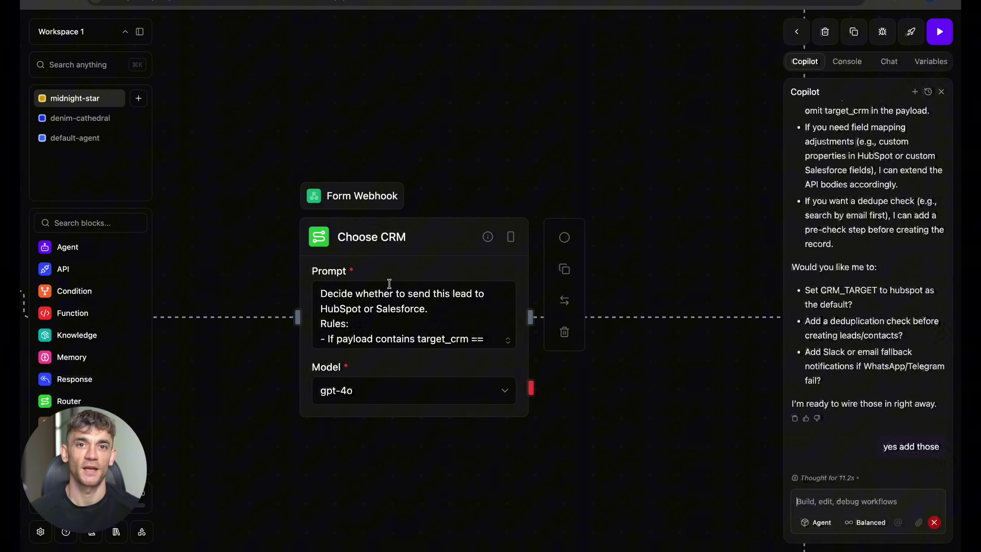
{"action": "scroll", "coordinate": [399, 310], "scroll_direction": "down", "scroll_amount": 2}
{"action": "scroll", "coordinate": [398, 310], "scroll_direction": "down", "scroll_amount": 3}
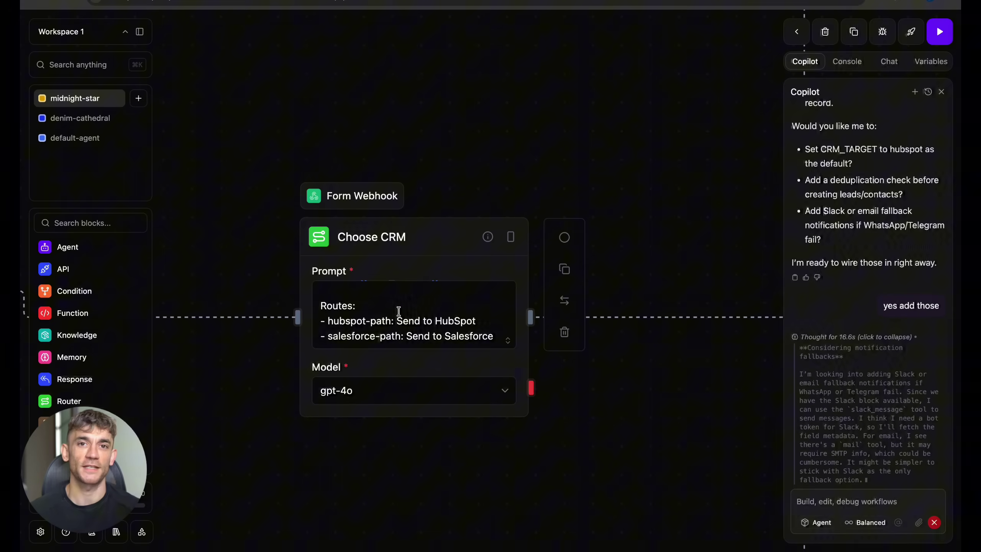
{"action": "left_click_drag", "start_coordinate": [644, 299], "coordinate": [230, 299]}
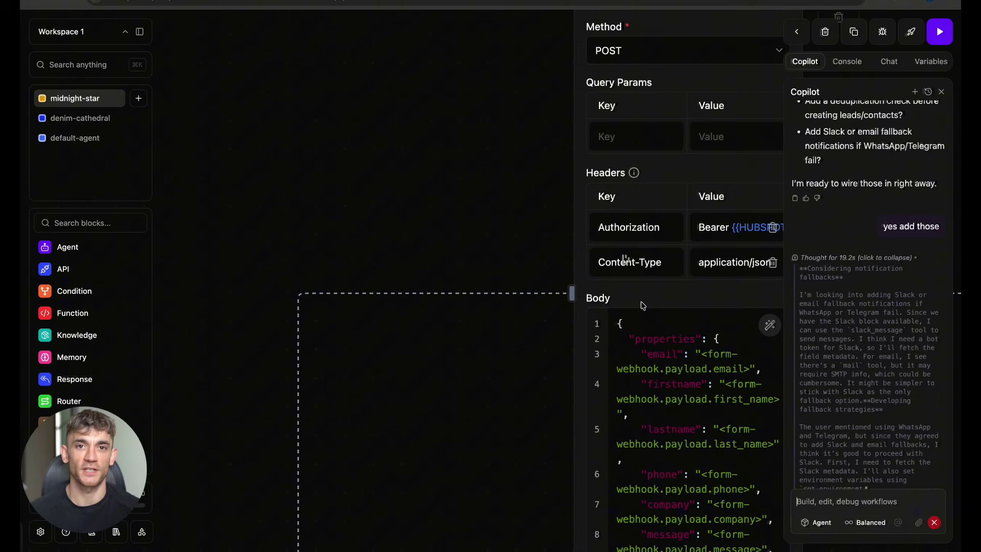
{"action": "scroll", "coordinate": [643, 305], "scroll_direction": "up", "scroll_amount": 3}
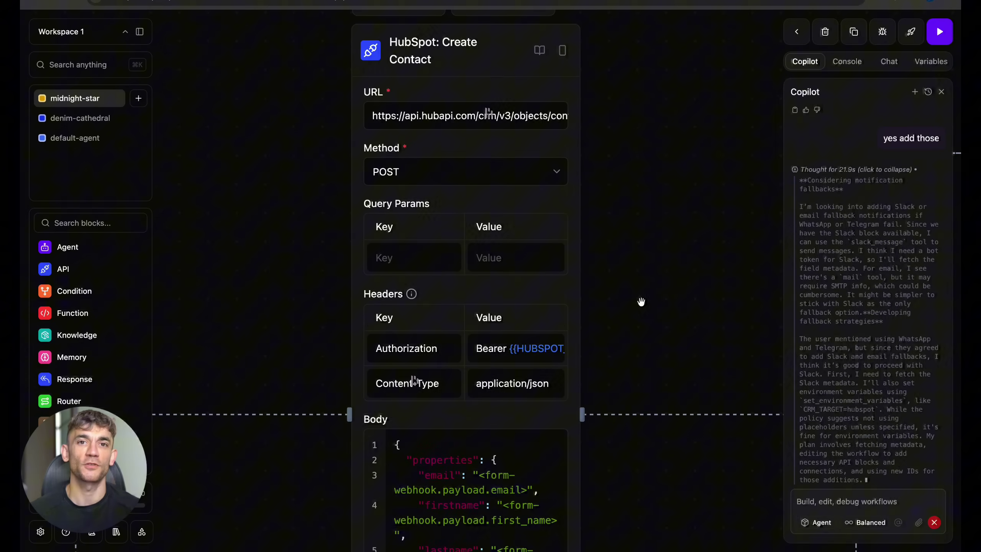
{"action": "left_click_drag", "start_coordinate": [642, 303], "coordinate": [231, 303]}
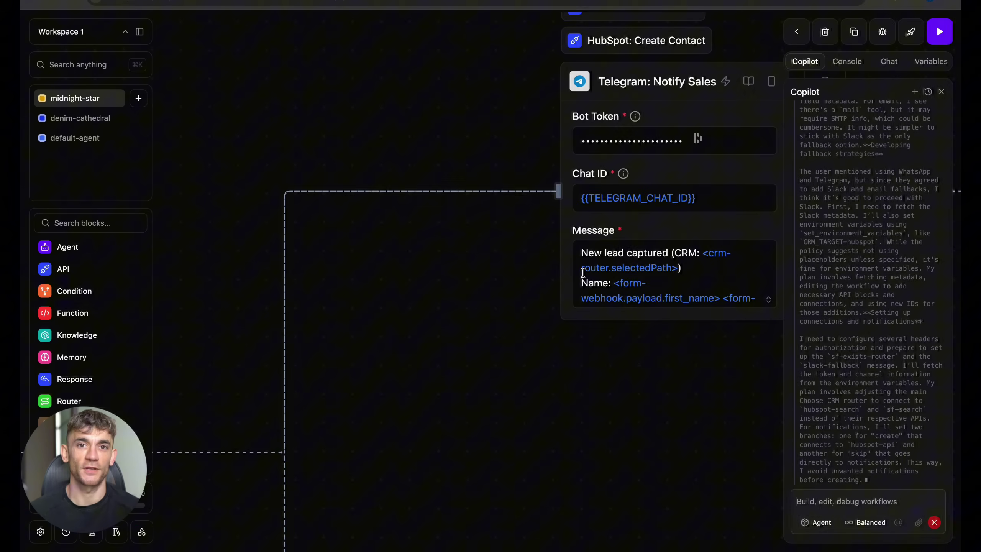
{"action": "scroll", "coordinate": [642, 302], "scroll_direction": "down", "scroll_amount": 3}
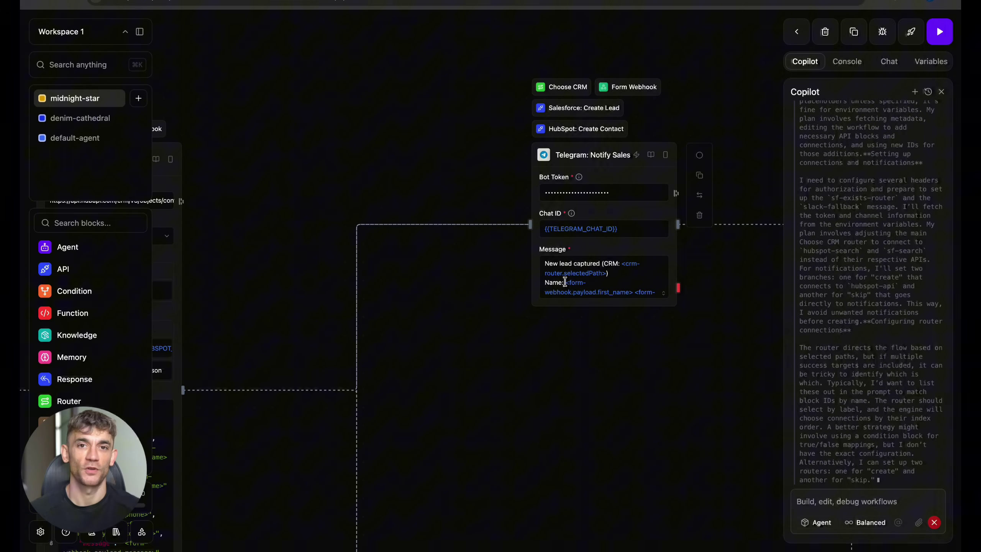
{"action": "mouse_move", "coordinate": [547, 275]}
{"action": "left_mouse_down"}
{"action": "mouse_move", "coordinate": [590, 398]}
{"action": "mouse_move", "coordinate": [491, 322]}
{"action": "mouse_move", "coordinate": [630, 336]}
{"action": "left_mouse_up"}
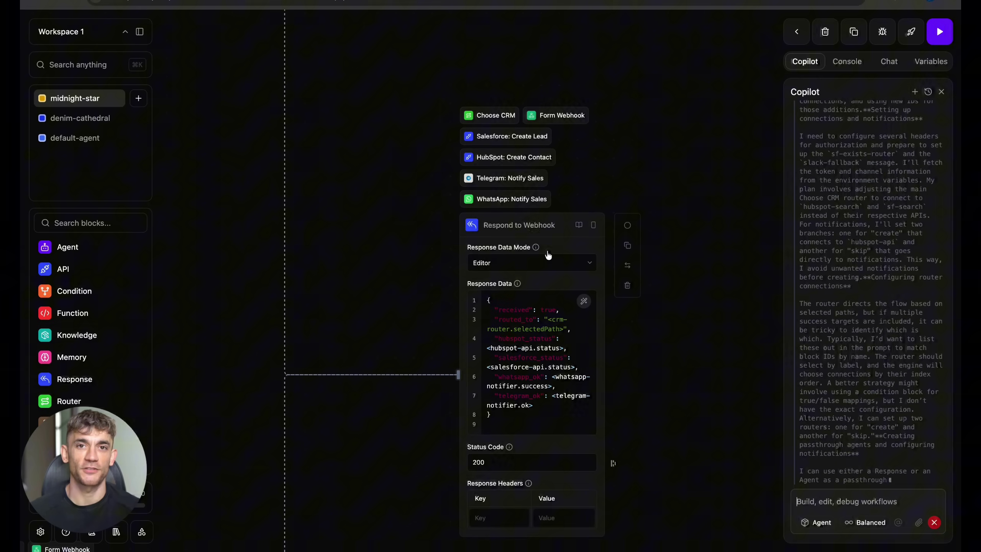
{"action": "scroll", "coordinate": [438, 252], "scroll_direction": "down", "scroll_amount": 5}
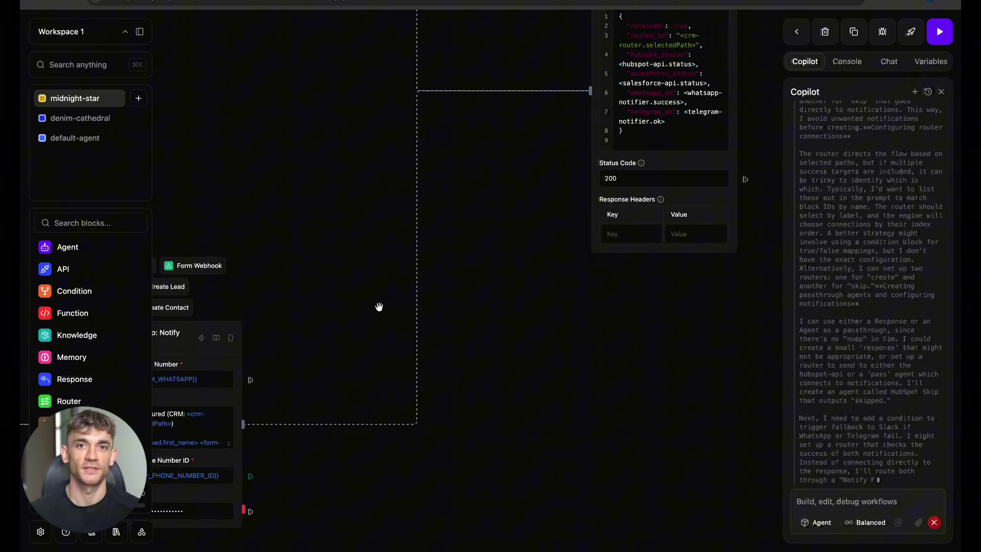
{"action": "left_click_drag", "start_coordinate": [379, 307], "coordinate": [378, 310]}
{"action": "scroll", "coordinate": [378, 310], "scroll_direction": "down", "scroll_amount": 1}
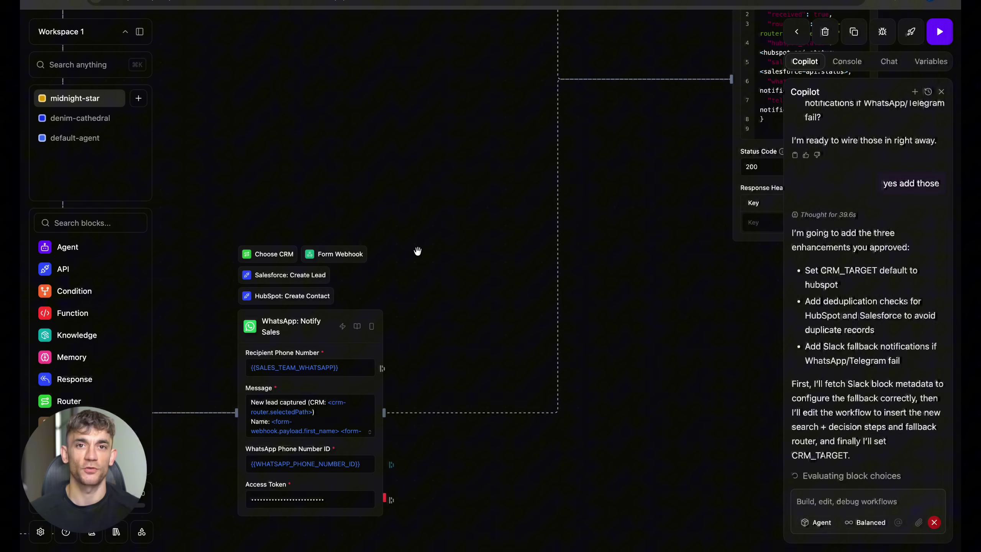
{"action": "scroll", "coordinate": [418, 251], "scroll_direction": "up", "scroll_amount": 3}
{"action": "scroll", "coordinate": [461, 252], "scroll_direction": "up", "scroll_amount": 2}
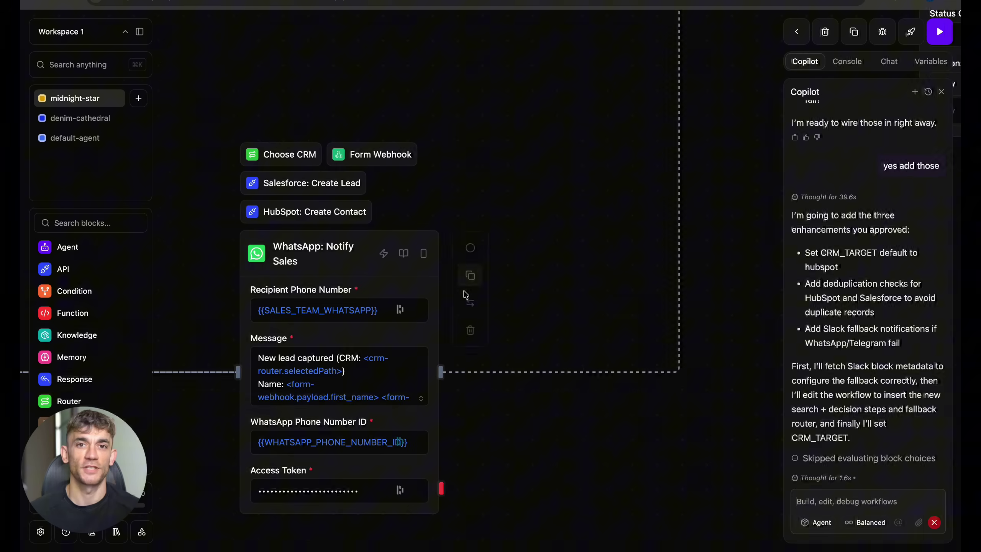
{"action": "left_click_drag", "start_coordinate": [464, 295], "coordinate": [511, 291]}
{"action": "scroll", "coordinate": [460, 230], "scroll_direction": "down", "scroll_amount": 3}
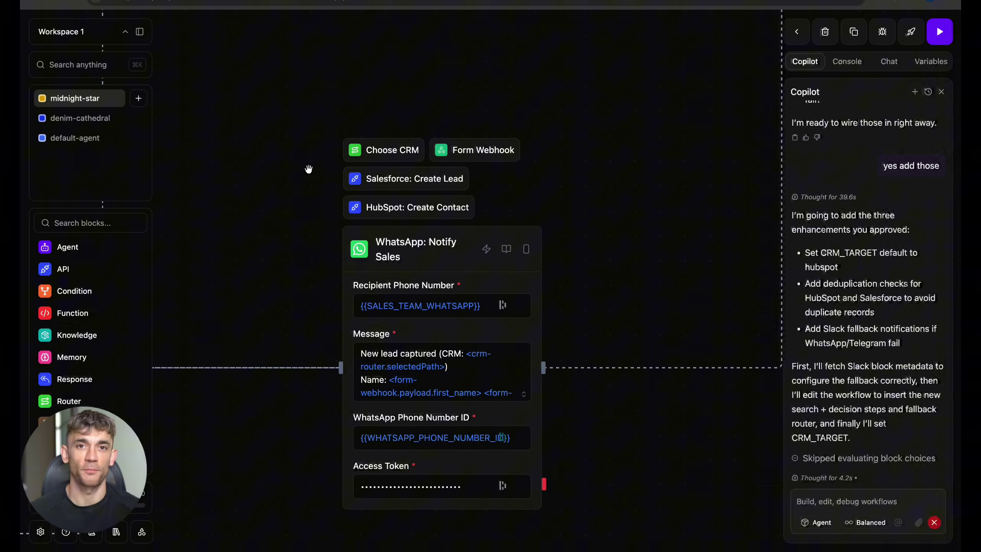
{"action": "mouse_move", "coordinate": [322, 184]}
{"action": "left_mouse_down"}
{"action": "mouse_move", "coordinate": [255, 182]}
{"action": "mouse_move", "coordinate": [389, 283]}
{"action": "left_mouse_up"}
{"action": "scroll", "coordinate": [345, 253], "scroll_direction": "up", "scroll_amount": 3}
{"action": "scroll", "coordinate": [390, 284], "scroll_direction": "up", "scroll_amount": 3}
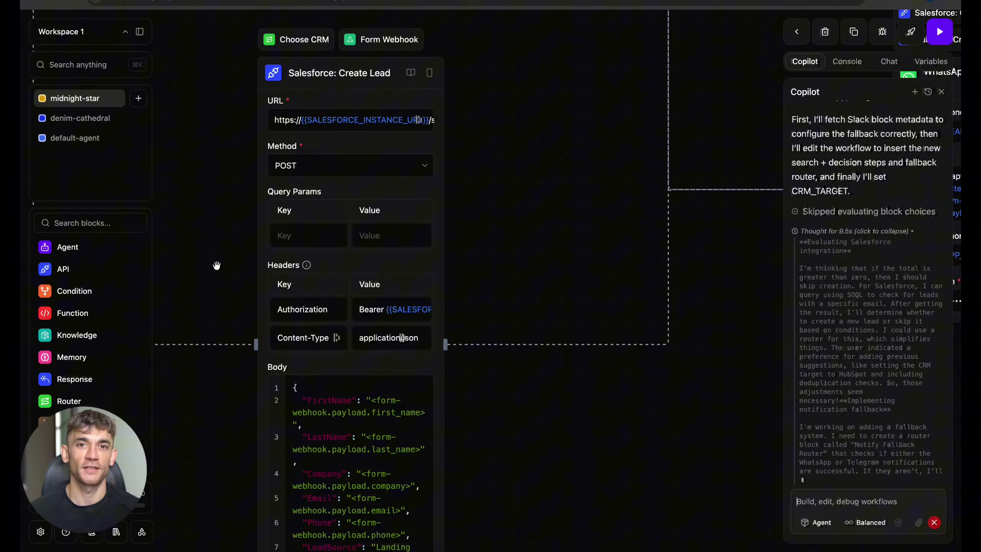
{"action": "scroll", "coordinate": [307, 254], "scroll_direction": "up", "scroll_amount": 3}
{"action": "scroll", "coordinate": [217, 266], "scroll_direction": "up", "scroll_amount": 2}
{"action": "scroll", "coordinate": [216, 267], "scroll_direction": "up", "scroll_amount": 2}
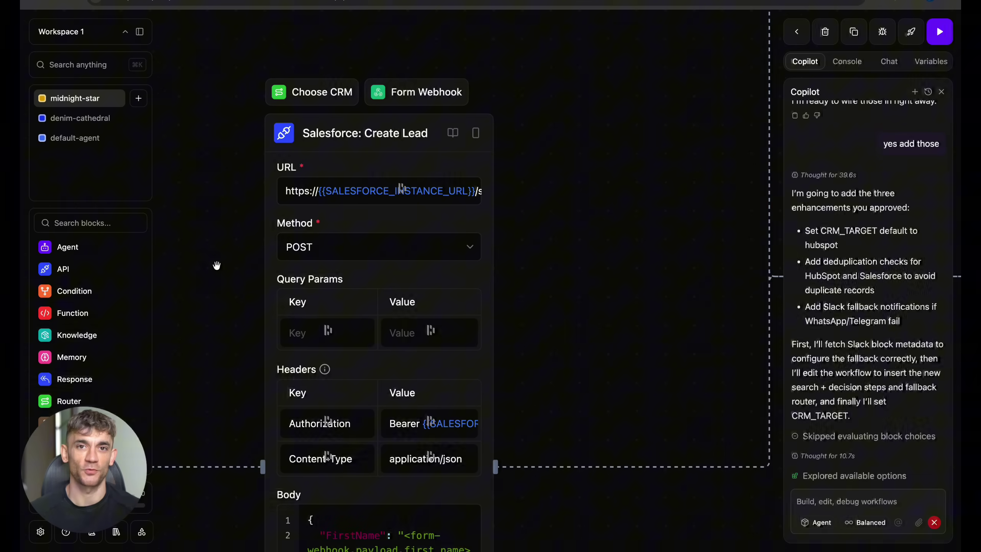
{"action": "scroll", "coordinate": [216, 267], "scroll_direction": "down", "scroll_amount": 3}
{"action": "scroll", "coordinate": [216, 266], "scroll_direction": "down", "scroll_amount": 3}
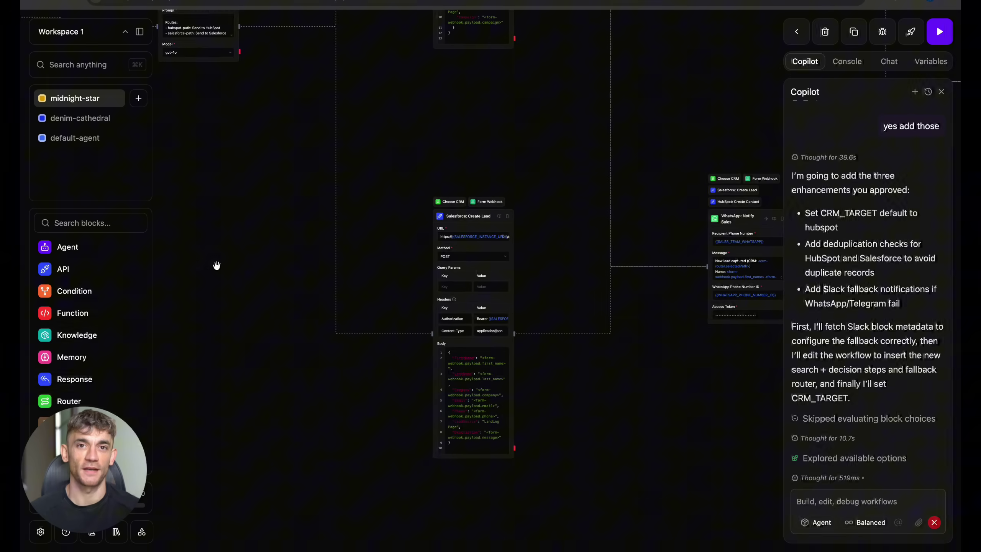
{"action": "scroll", "coordinate": [216, 266], "scroll_direction": "down", "scroll_amount": 2}
{"action": "scroll", "coordinate": [216, 267], "scroll_direction": "down", "scroll_amount": 3}
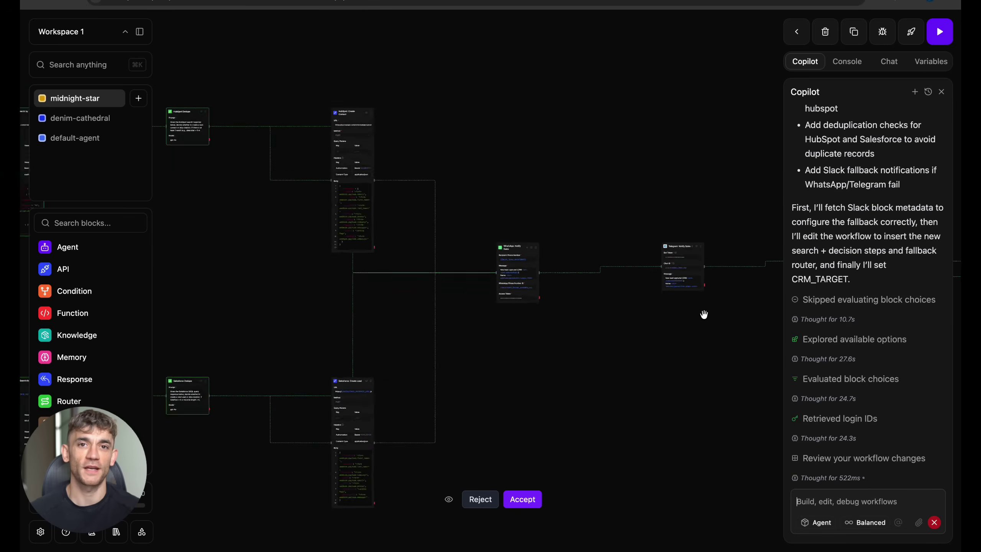
{"action": "scroll", "coordinate": [705, 317], "scroll_direction": "down", "scroll_amount": 5}
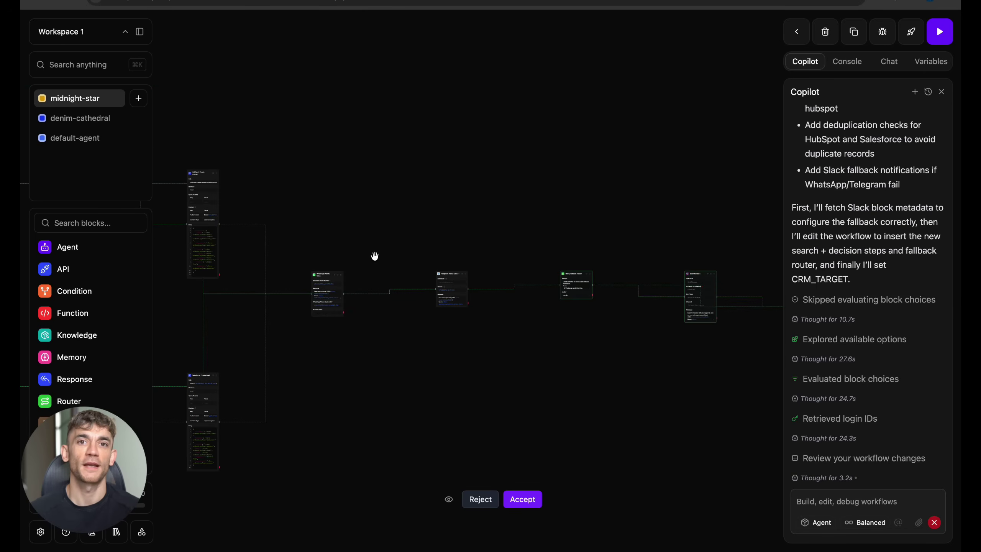
{"action": "scroll", "coordinate": [374, 256], "scroll_direction": "up", "scroll_amount": 8}
{"action": "left_click_drag", "start_coordinate": [374, 256], "coordinate": [437, 372]}
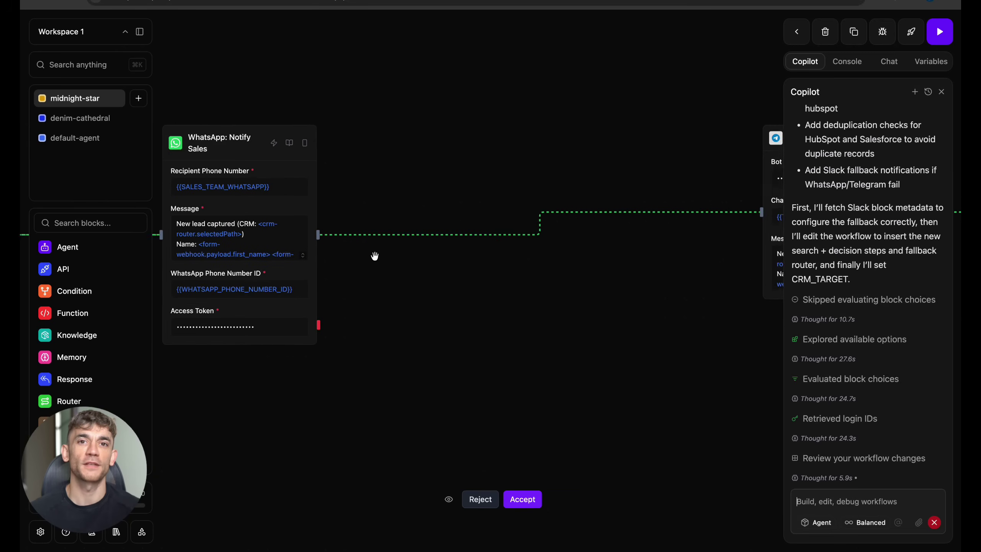
{"action": "scroll", "coordinate": [436, 372], "scroll_direction": "right", "scroll_amount": 10}
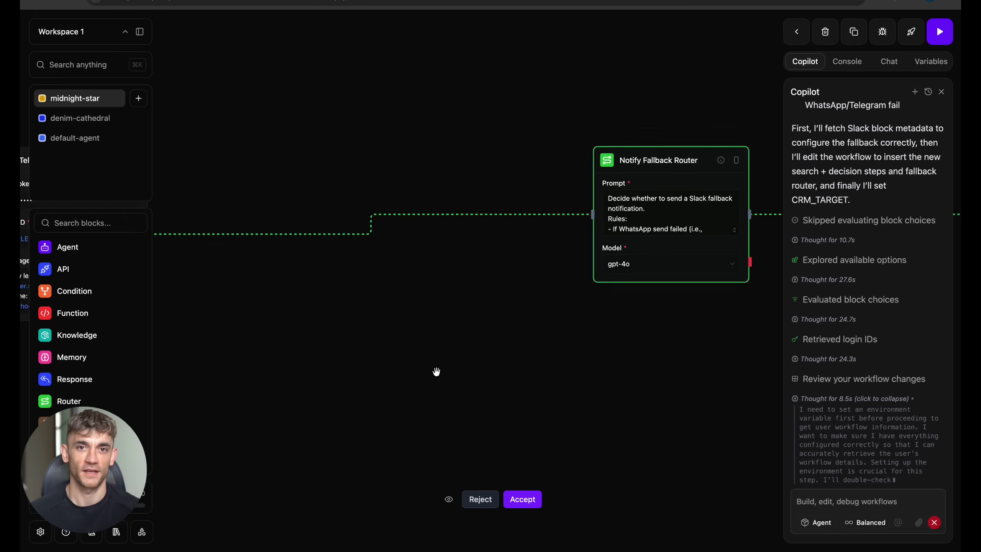
{"action": "scroll", "coordinate": [436, 372], "scroll_direction": "right", "scroll_amount": 10}
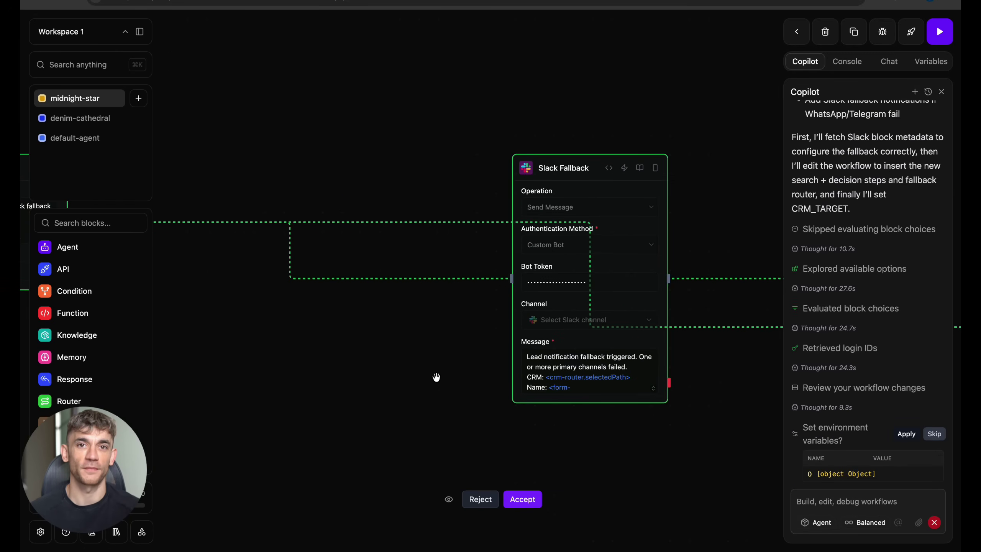
{"action": "scroll", "coordinate": [671, 292], "scroll_direction": "down", "scroll_amount": 3}
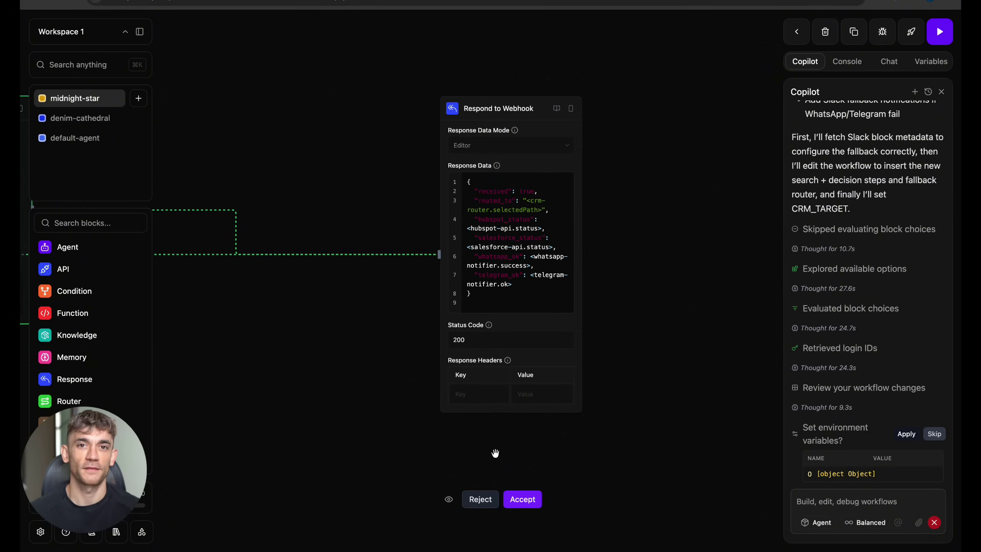
Accept Copilot's changes and environment variables, then review the new search and dedupe steps.
{"action": "left_click", "coordinate": [522, 499]}
{"action": "left_click", "coordinate": [906, 434]}
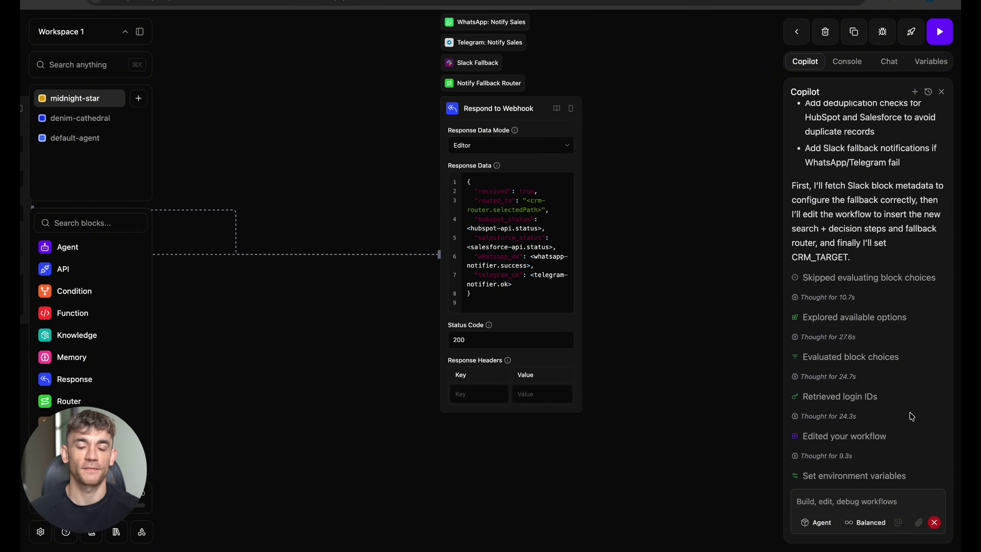
{"action": "scroll", "coordinate": [595, 338], "scroll_direction": "down", "scroll_amount": 3}
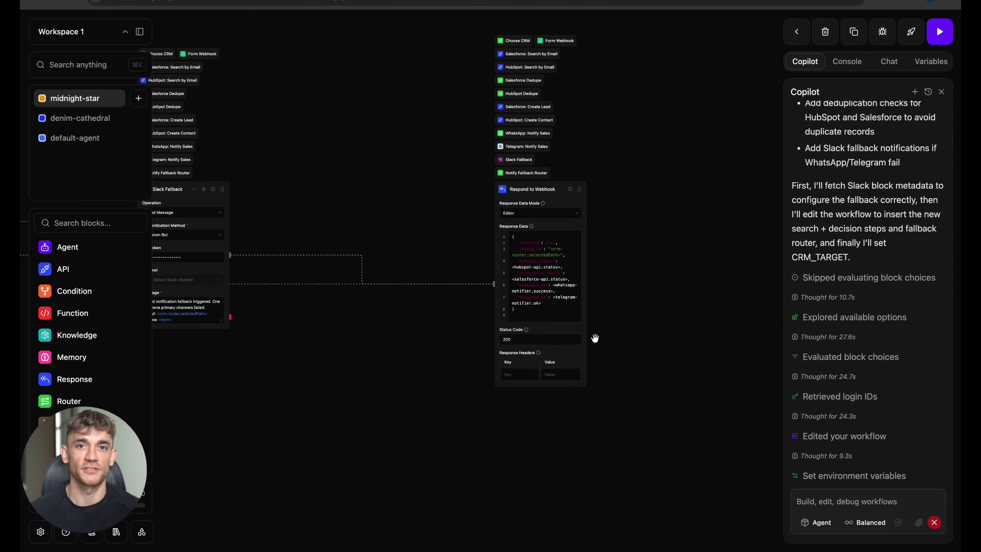
{"action": "scroll", "coordinate": [595, 338], "scroll_direction": "down", "scroll_amount": 3}
{"action": "scroll", "coordinate": [595, 339], "scroll_direction": "down", "scroll_amount": 3}
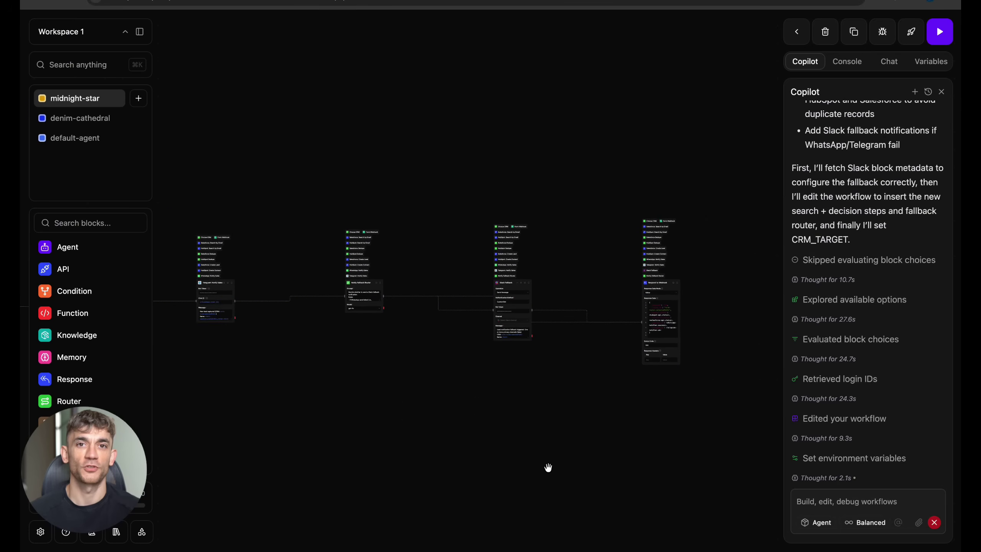
{"action": "left_click_drag", "start_coordinate": [549, 468], "coordinate": [548, 468]}
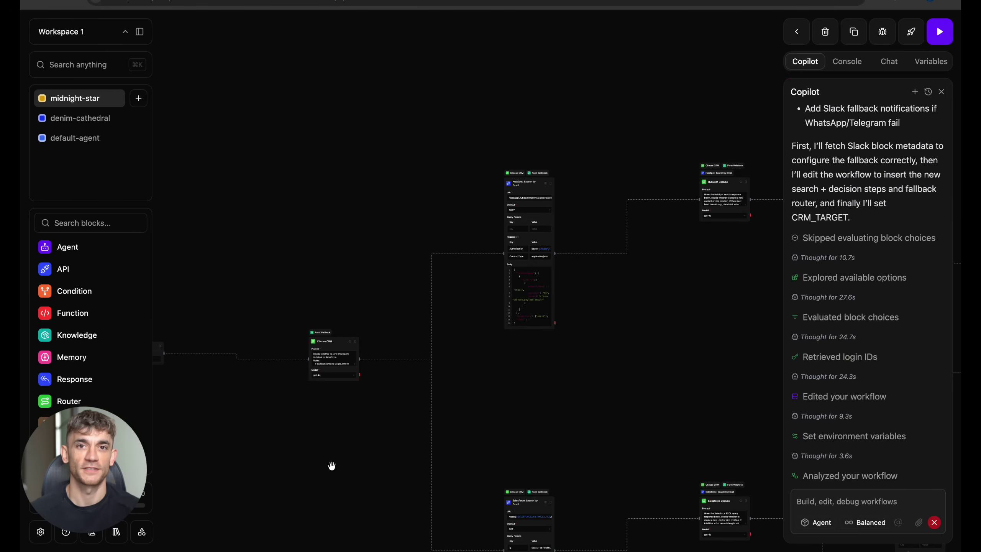
{"action": "mouse_move", "coordinate": [332, 466]}
{"action": "left_mouse_down"}
{"action": "mouse_move", "coordinate": [438, 332]}
{"action": "mouse_move", "coordinate": [455, 333]}
{"action": "left_mouse_up"}
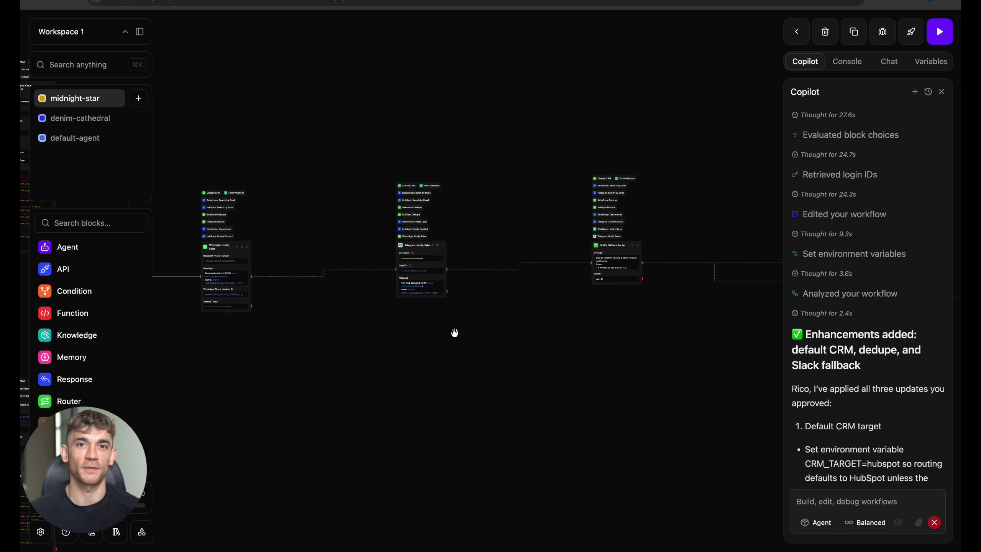
{"action": "scroll", "coordinate": [530, 298], "scroll_direction": "up", "scroll_amount": 3}
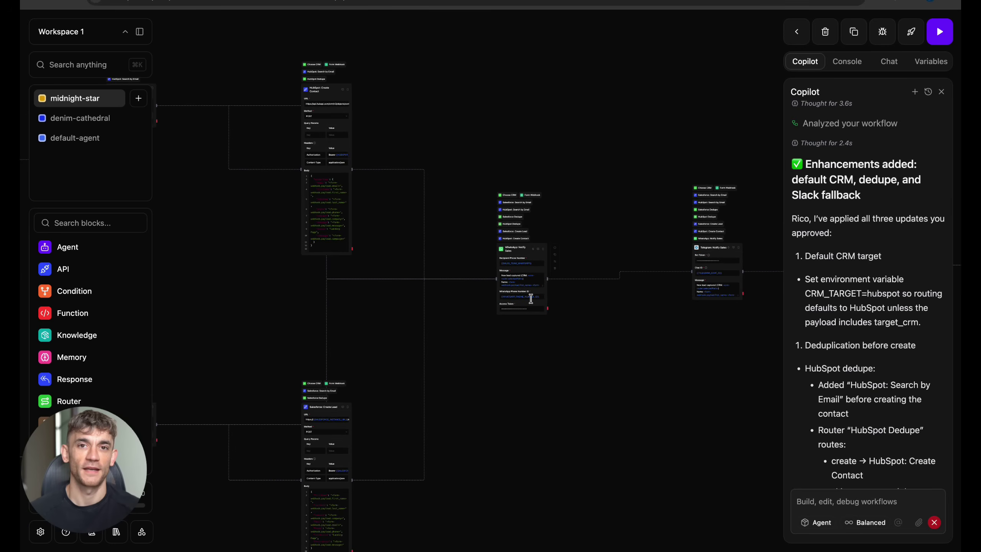
{"action": "left_click_drag", "start_coordinate": [531, 299], "coordinate": [441, 335]}
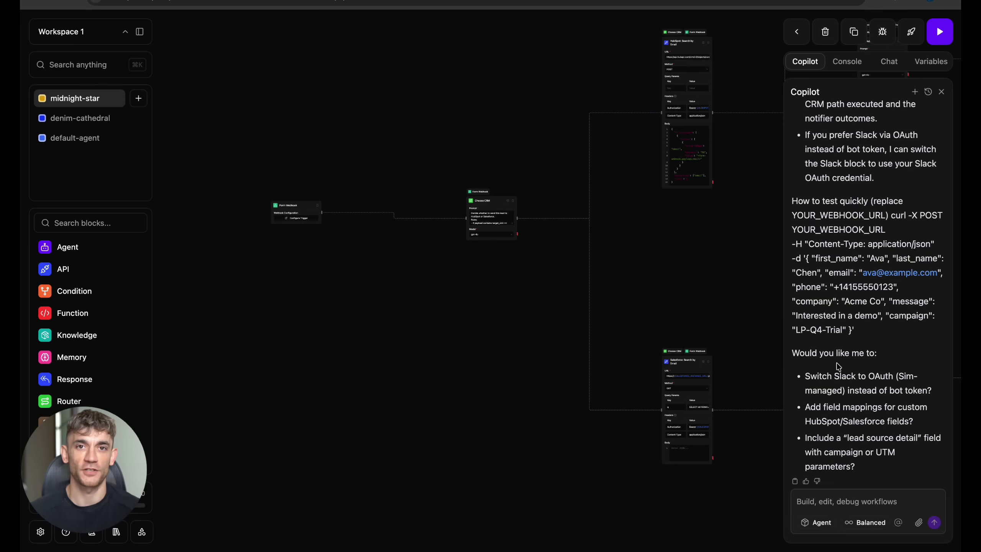
{"action": "scroll", "coordinate": [590, 251], "scroll_direction": "down", "scroll_amount": 5}
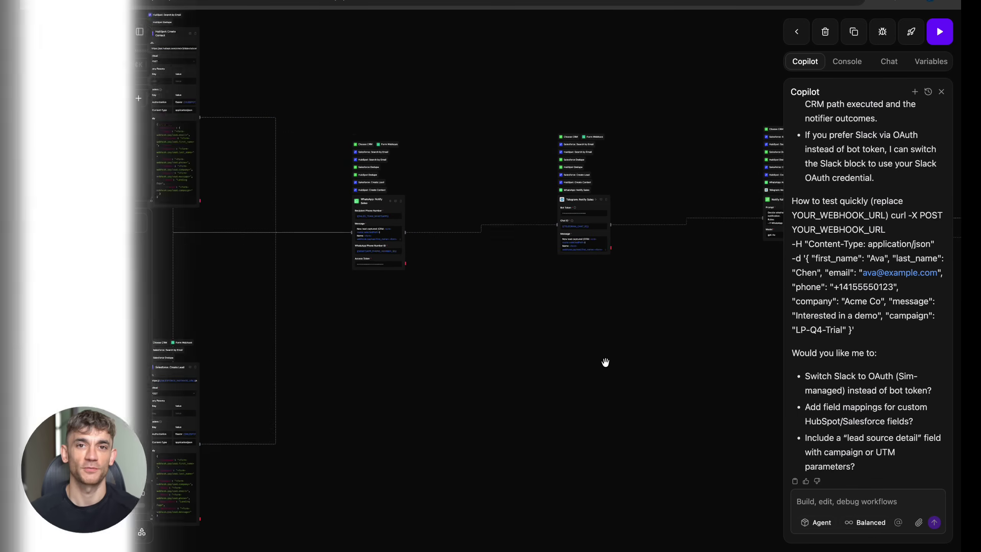
{"action": "scroll", "coordinate": [905, 285], "scroll_direction": "down", "scroll_amount": 10}
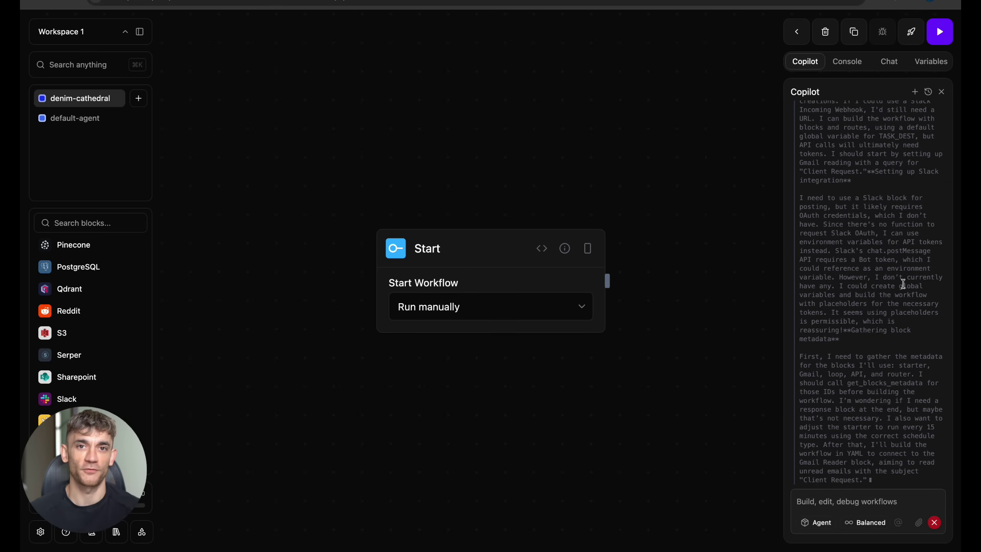
{"action": "scroll", "coordinate": [904, 285], "scroll_direction": "down", "scroll_amount": 10}
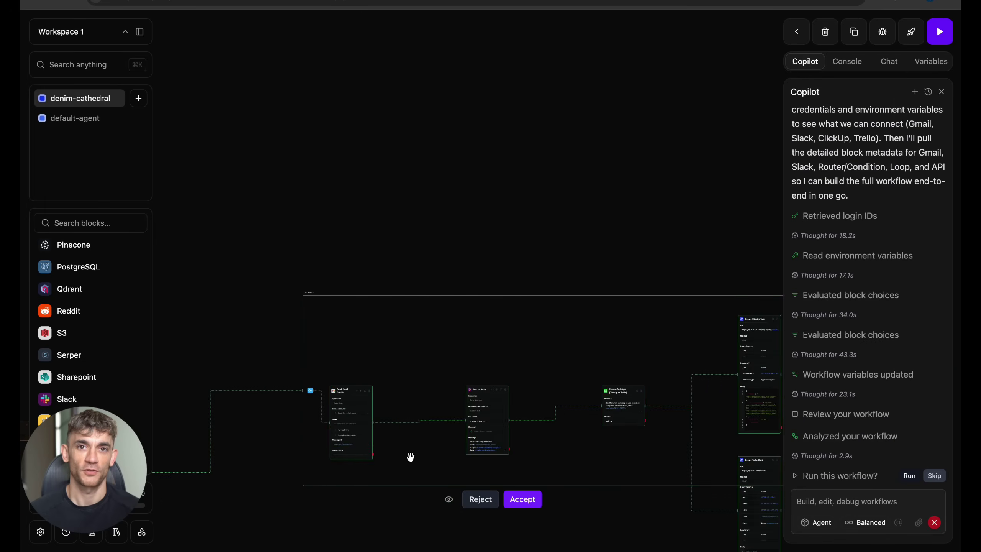
{"action": "scroll", "coordinate": [410, 458], "scroll_direction": "up", "scroll_amount": 8}
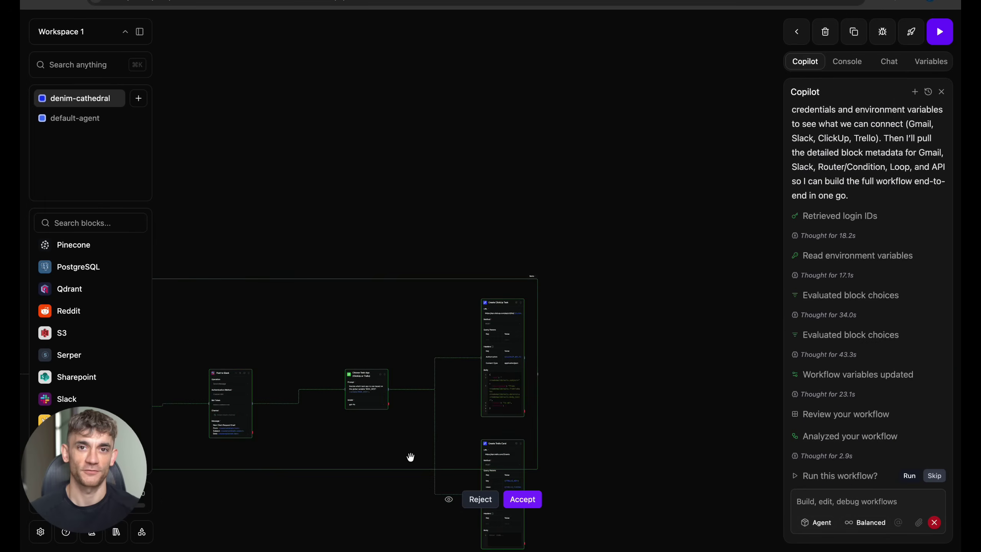
{"action": "scroll", "coordinate": [460, 384], "scroll_direction": "up", "scroll_amount": 4}
{"action": "scroll", "coordinate": [537, 344], "scroll_direction": "up", "scroll_amount": 4}
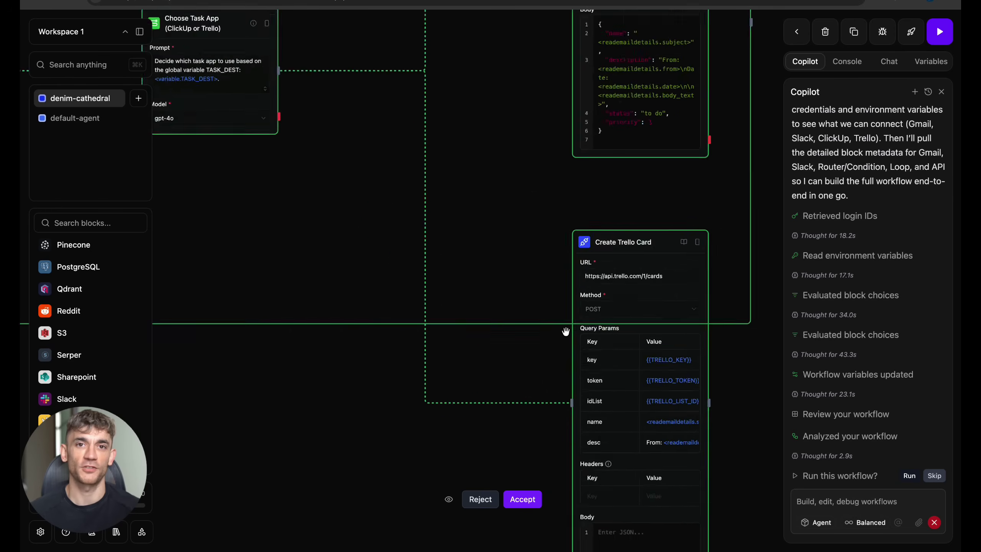
{"action": "scroll", "coordinate": [566, 332], "scroll_direction": "up", "scroll_amount": 4}
{"action": "scroll", "coordinate": [566, 331], "scroll_direction": "up", "scroll_amount": 4}
{"action": "scroll", "coordinate": [566, 331], "scroll_direction": "up", "scroll_amount": 5}
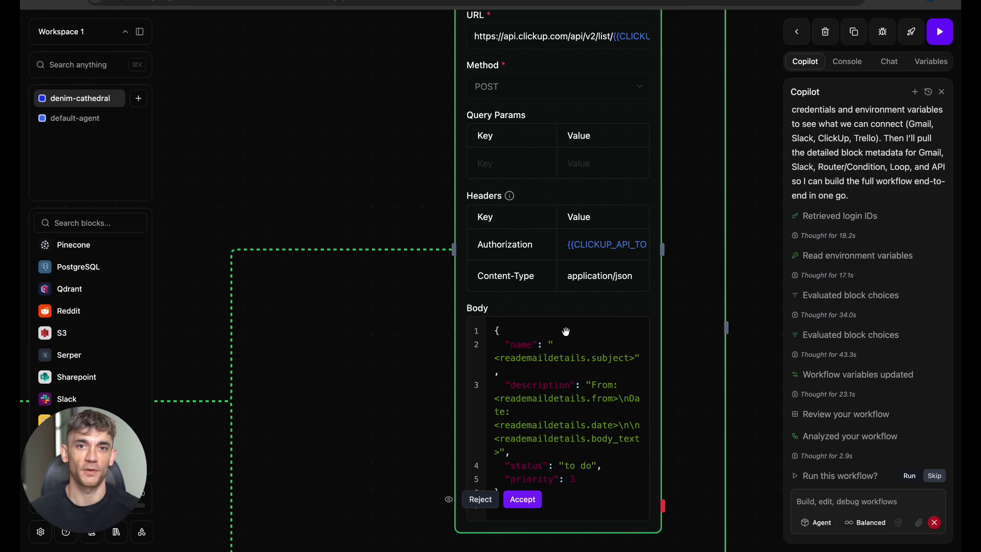
{"action": "scroll", "coordinate": [566, 331], "scroll_direction": "up", "scroll_amount": 3}
Pan over the ClickUp task, Slack, task-router, Start and Gmail search blocks.
{"action": "left_click_drag", "start_coordinate": [567, 331], "coordinate": [689, 329]}
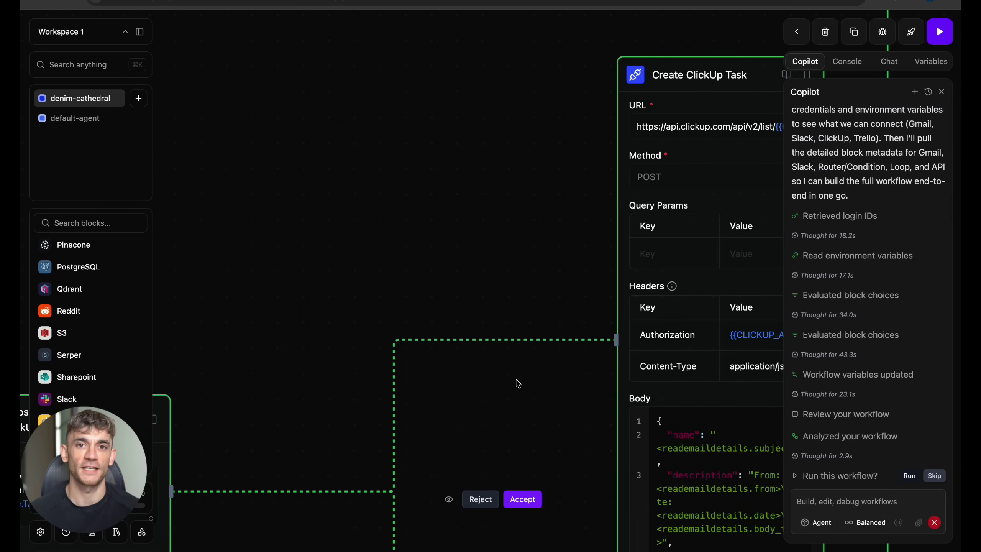
{"action": "mouse_move", "coordinate": [517, 382]}
{"action": "left_mouse_down"}
{"action": "mouse_move", "coordinate": [690, 381]}
{"action": "mouse_move", "coordinate": [307, 382]}
{"action": "mouse_move", "coordinate": [516, 380]}
{"action": "left_mouse_up"}
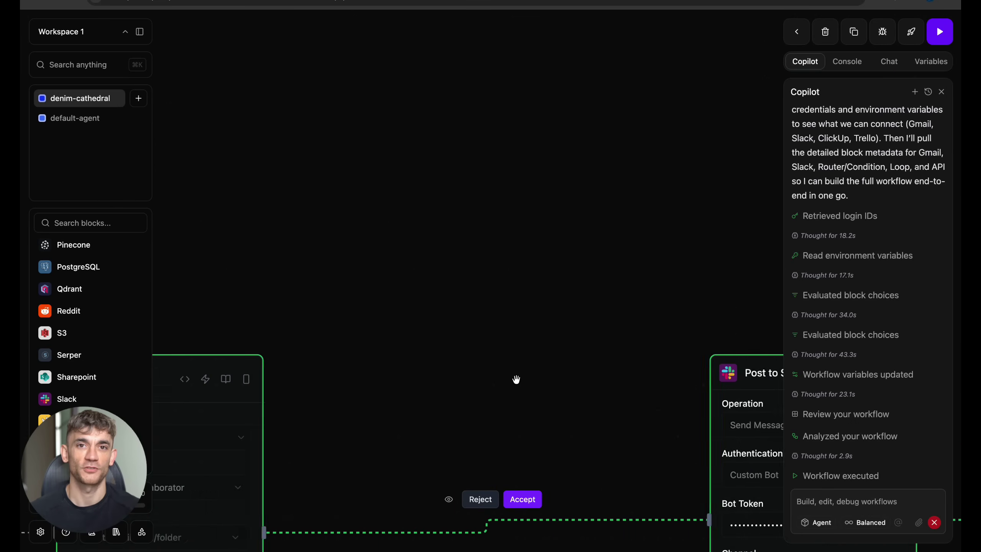
{"action": "scroll", "coordinate": [516, 379], "scroll_direction": "down", "scroll_amount": 5}
{"action": "scroll", "coordinate": [516, 380], "scroll_direction": "down", "scroll_amount": 5}
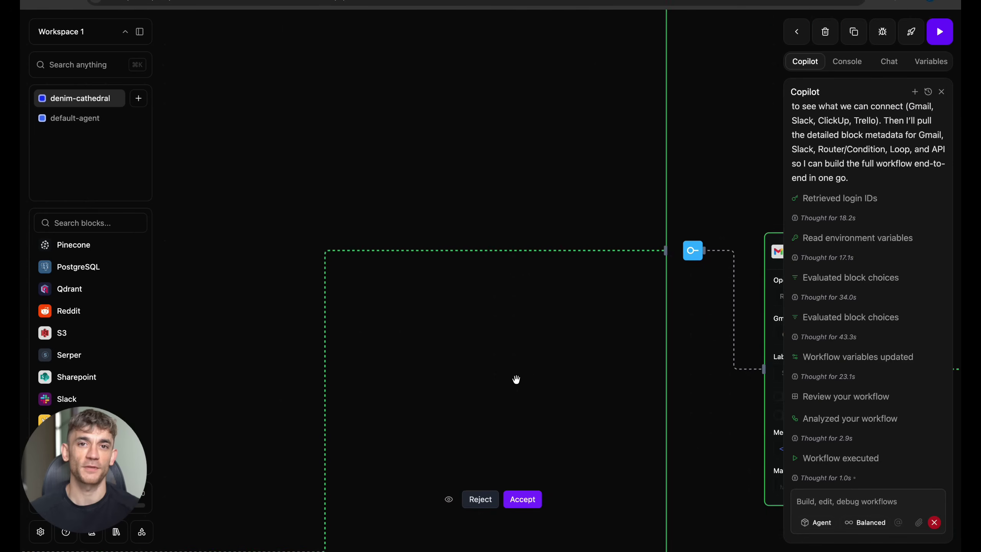
{"action": "scroll", "coordinate": [516, 380], "scroll_direction": "down", "scroll_amount": 4}
{"action": "scroll", "coordinate": [516, 379], "scroll_direction": "up", "scroll_amount": 3}
{"action": "mouse_move", "coordinate": [516, 379]}
{"action": "left_mouse_down"}
{"action": "mouse_move", "coordinate": [476, 301]}
{"action": "mouse_move", "coordinate": [499, 284]}
{"action": "mouse_move", "coordinate": [506, 352]}
{"action": "left_mouse_up"}
{"action": "scroll", "coordinate": [476, 302], "scroll_direction": "up", "scroll_amount": 5}
{"action": "scroll", "coordinate": [476, 302], "scroll_direction": "up", "scroll_amount": 3}
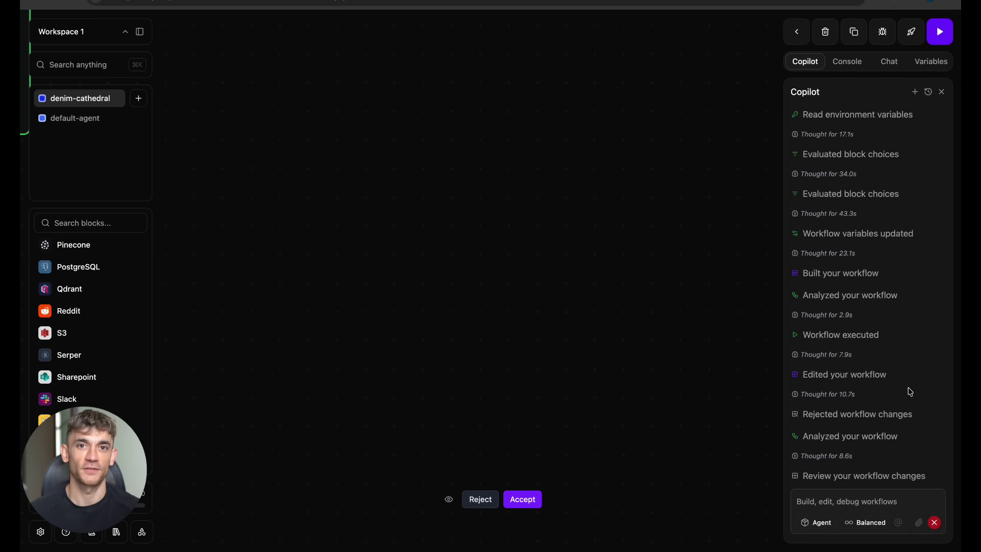
{"action": "scroll", "coordinate": [676, 402], "scroll_direction": "down", "scroll_amount": 4}
{"action": "scroll", "coordinate": [667, 398], "scroll_direction": "down", "scroll_amount": 4}
{"action": "scroll", "coordinate": [660, 394], "scroll_direction": "down", "scroll_amount": 2}
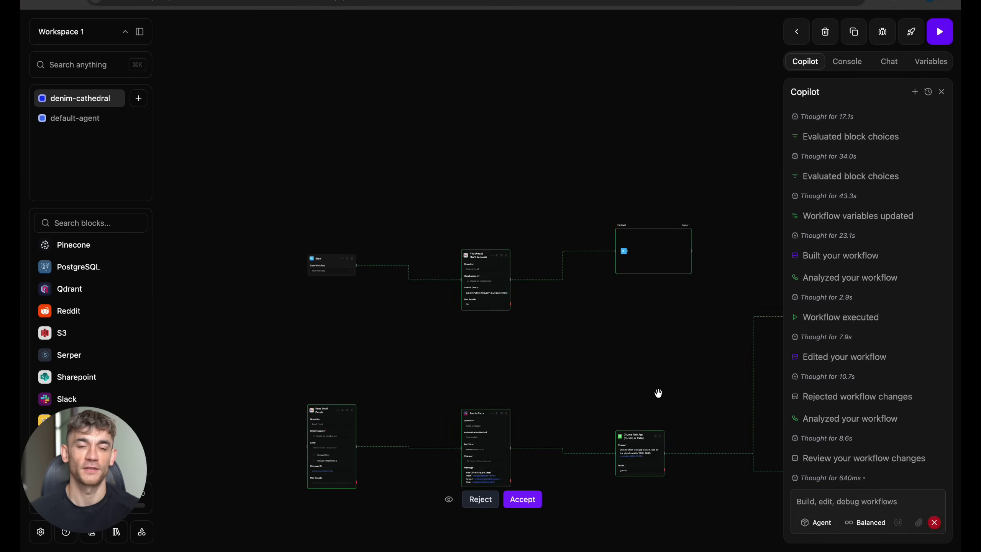
Accept Copilot's changes to the Gmail-to-ClickUp/Trello workflow and view its Start block.
{"action": "left_click_drag", "start_coordinate": [658, 393], "coordinate": [676, 397]}
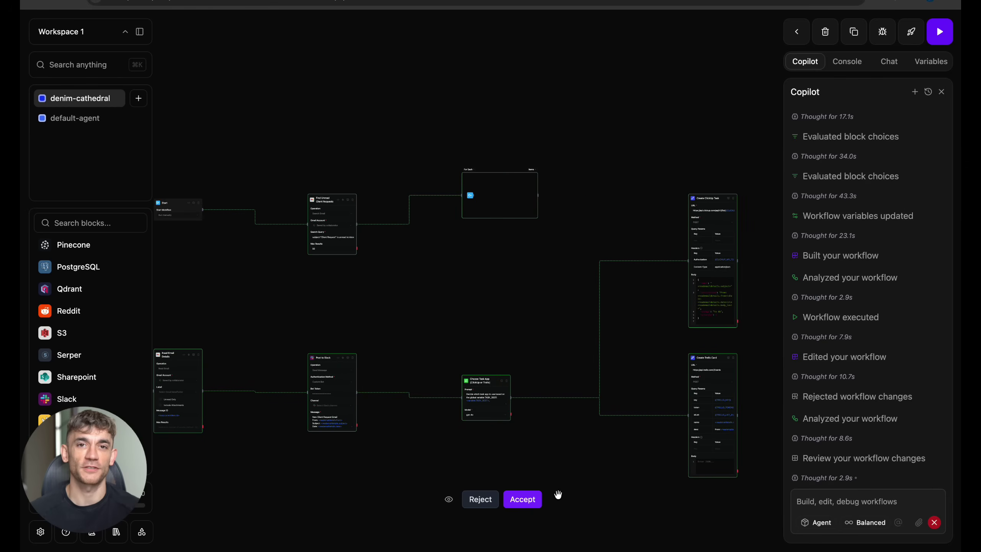
{"action": "left_click", "coordinate": [523, 499]}
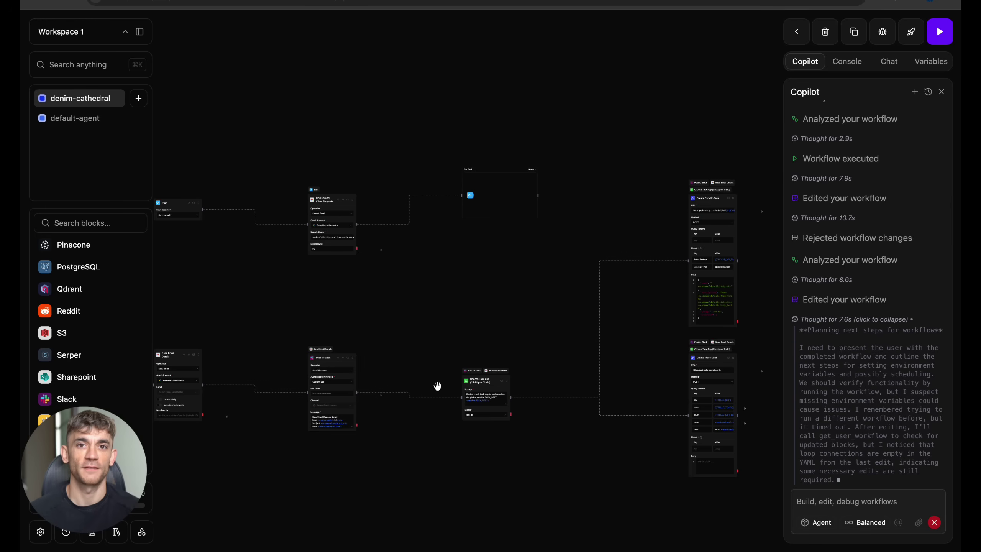
{"action": "scroll", "coordinate": [437, 386], "scroll_direction": "up", "scroll_amount": 3}
{"action": "scroll", "coordinate": [438, 386], "scroll_direction": "up", "scroll_amount": 3}
{"action": "scroll", "coordinate": [438, 385], "scroll_direction": "up", "scroll_amount": 3}
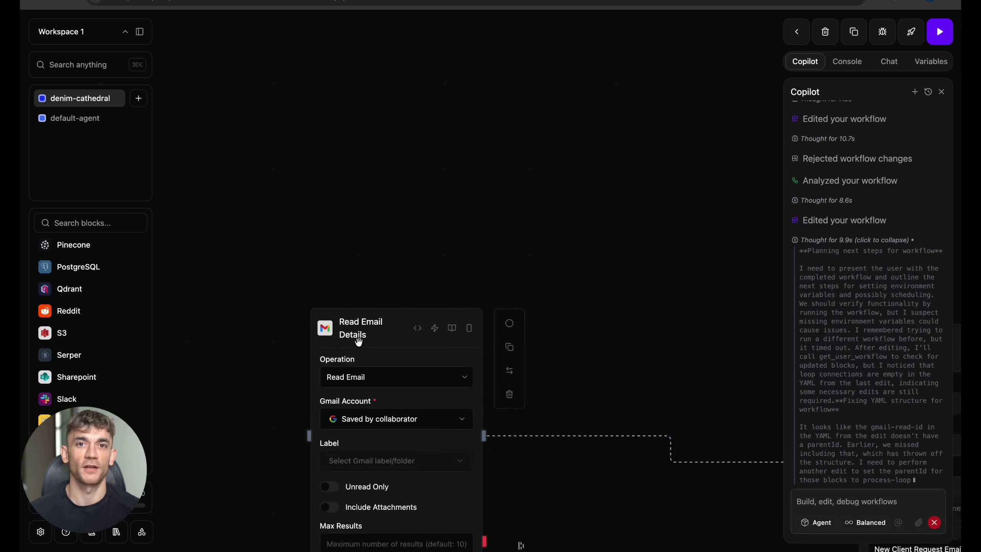
{"action": "left_click_drag", "start_coordinate": [357, 341], "coordinate": [359, 342]}
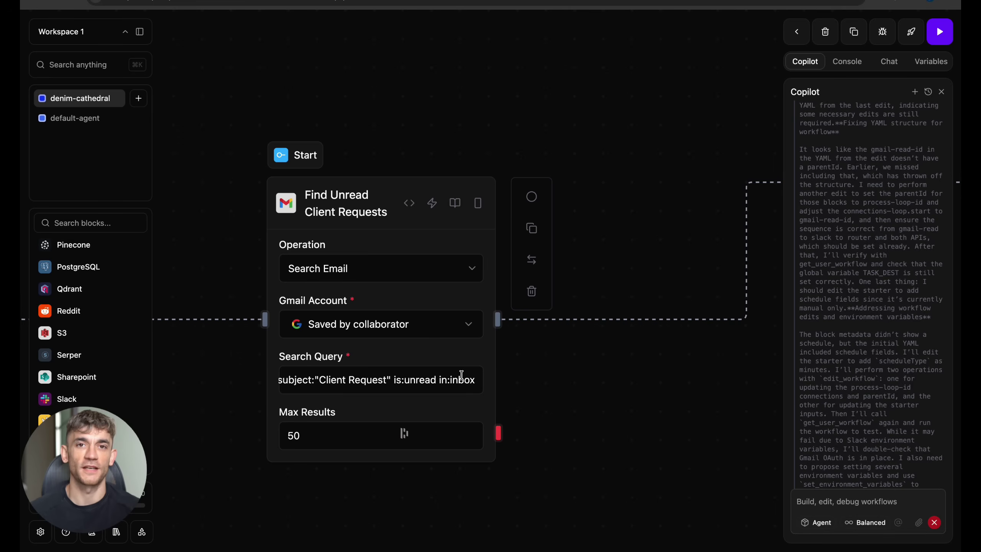
Pan through the For Each, Read Email Details, Post to Slack, Choose Task App and Trello blocks.
{"action": "left_click_drag", "start_coordinate": [536, 404], "coordinate": [536, 404]}
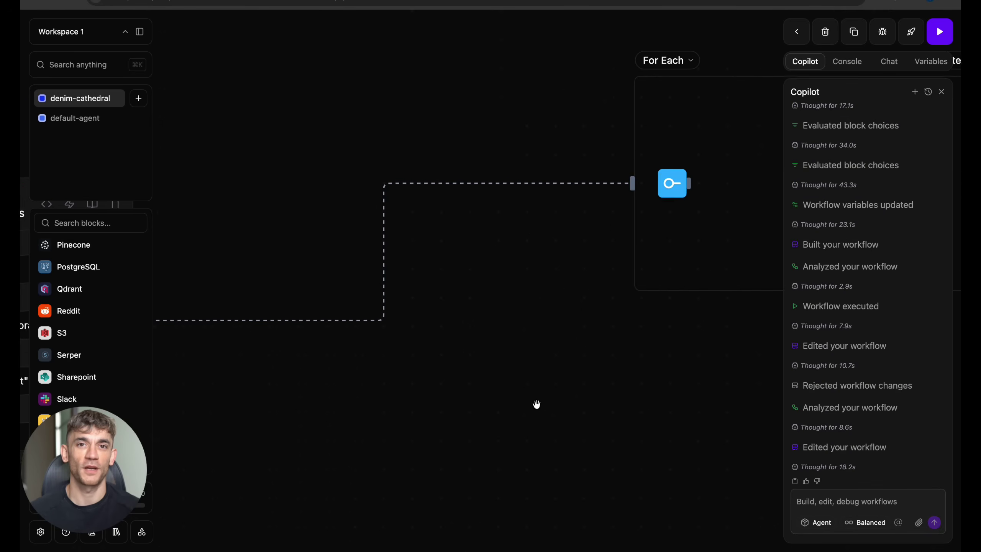
{"action": "scroll", "coordinate": [536, 404], "scroll_direction": "down", "scroll_amount": 5}
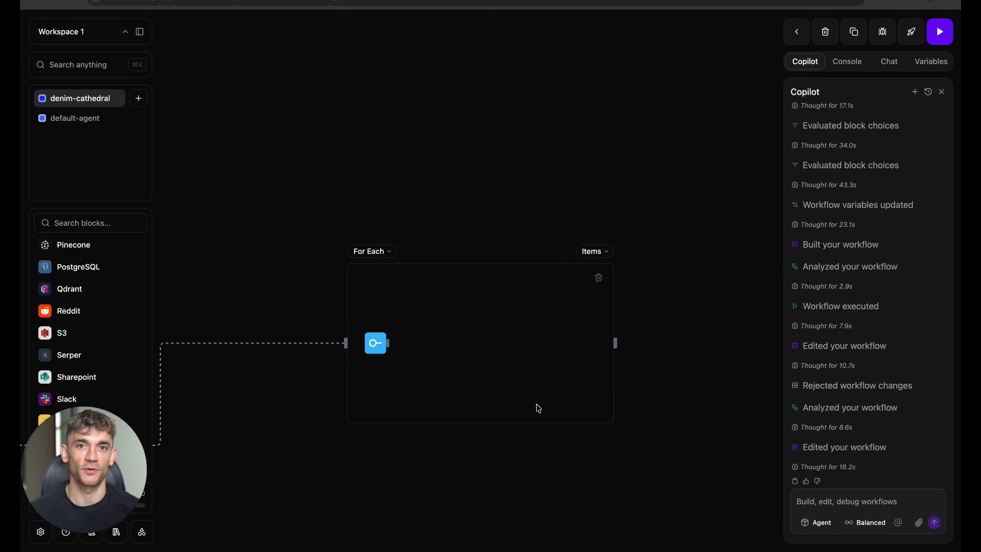
{"action": "left_click_drag", "start_coordinate": [536, 408], "coordinate": [536, 404]}
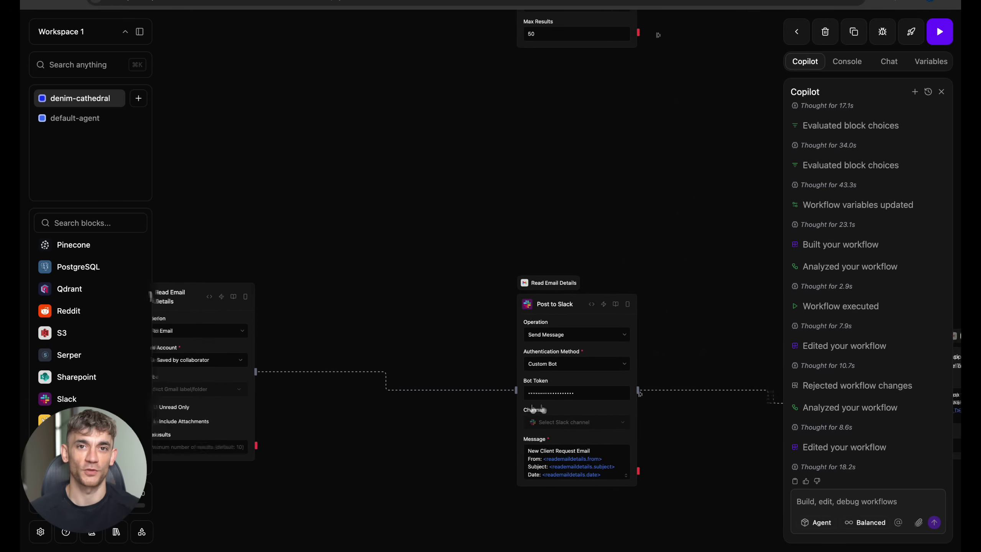
{"action": "scroll", "coordinate": [536, 405], "scroll_direction": "up", "scroll_amount": 3}
{"action": "scroll", "coordinate": [535, 404], "scroll_direction": "up", "scroll_amount": 3}
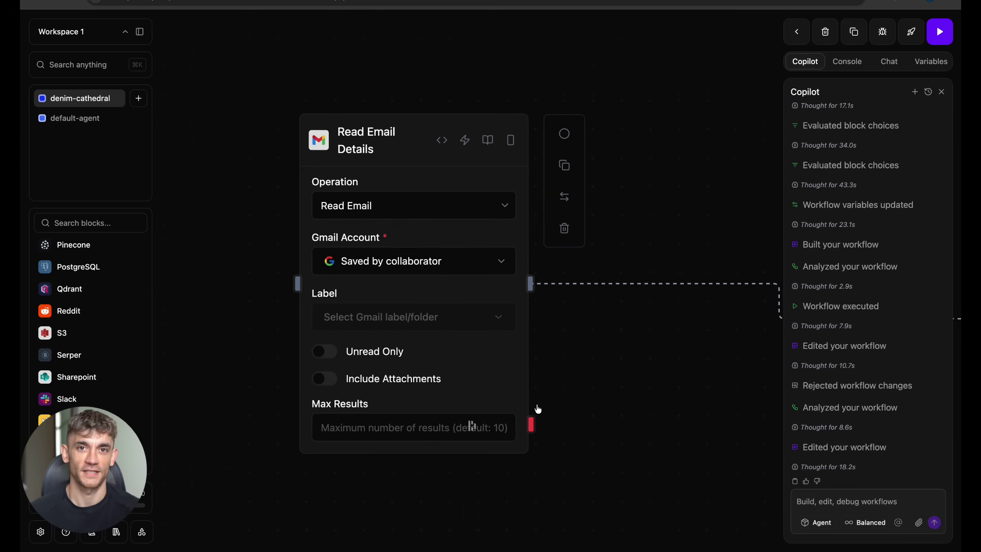
{"action": "left_click_drag", "start_coordinate": [536, 408], "coordinate": [536, 408]}
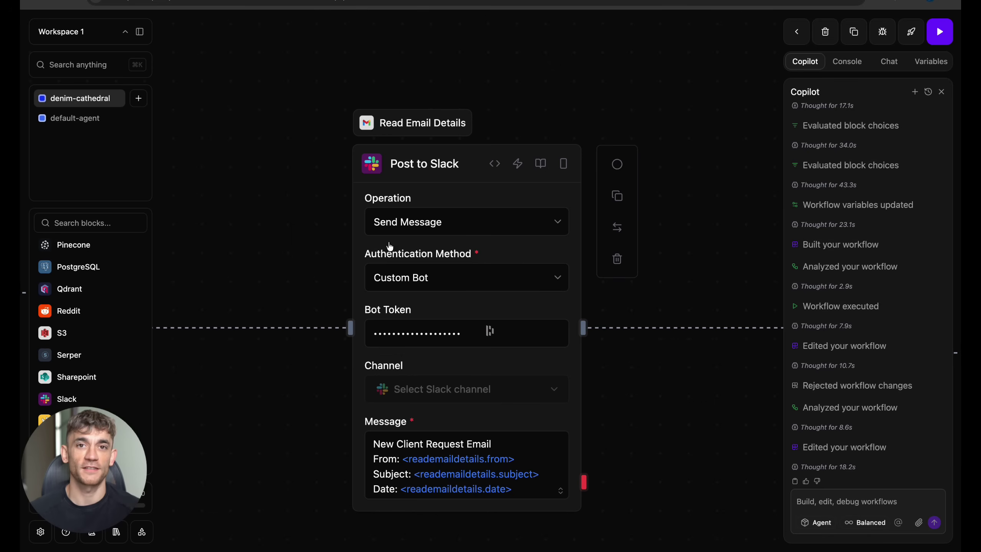
{"action": "scroll", "coordinate": [486, 331], "scroll_direction": "down", "scroll_amount": 1}
{"action": "scroll", "coordinate": [537, 469], "scroll_direction": "down", "scroll_amount": 1}
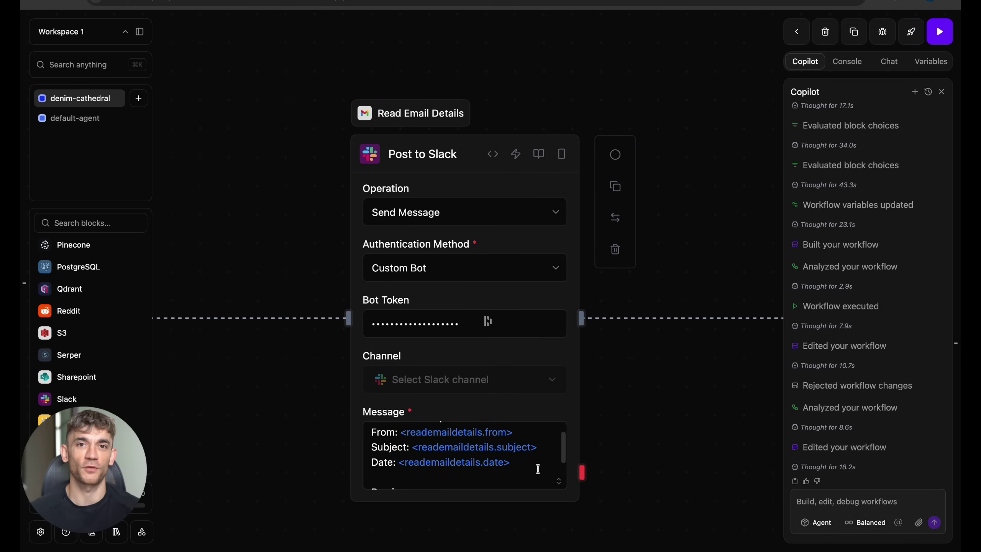
{"action": "mouse_move", "coordinate": [660, 406]}
{"action": "left_mouse_down"}
{"action": "mouse_move", "coordinate": [665, 413]}
{"action": "mouse_move", "coordinate": [553, 393]}
{"action": "left_mouse_up"}
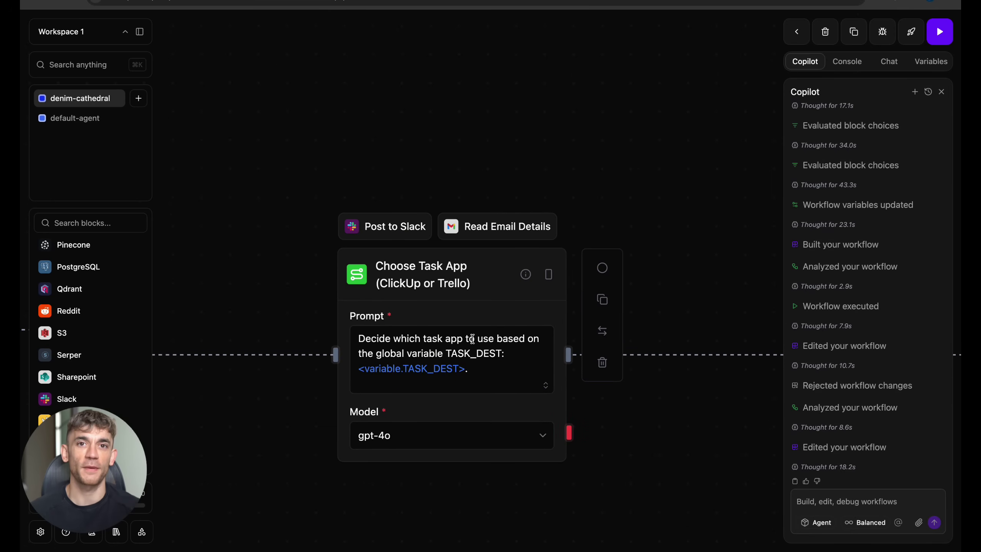
{"action": "scroll", "coordinate": [471, 340], "scroll_direction": "down", "scroll_amount": 2}
{"action": "scroll", "coordinate": [471, 340], "scroll_direction": "down", "scroll_amount": 1}
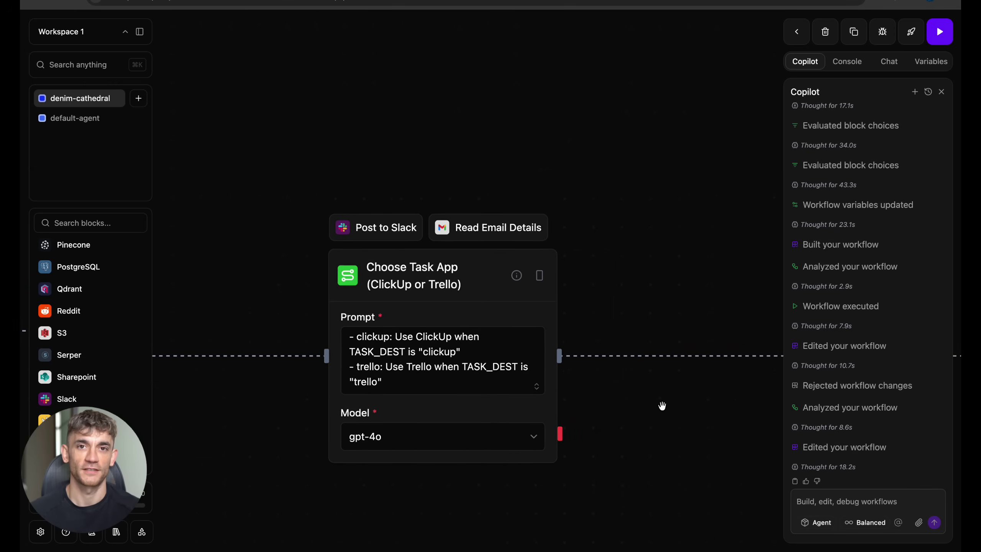
{"action": "left_click_drag", "start_coordinate": [660, 407], "coordinate": [460, 430]}
{"action": "scroll", "coordinate": [659, 406], "scroll_direction": "down", "scroll_amount": 2}
{"action": "left_click_drag", "start_coordinate": [662, 406], "coordinate": [369, 414]}
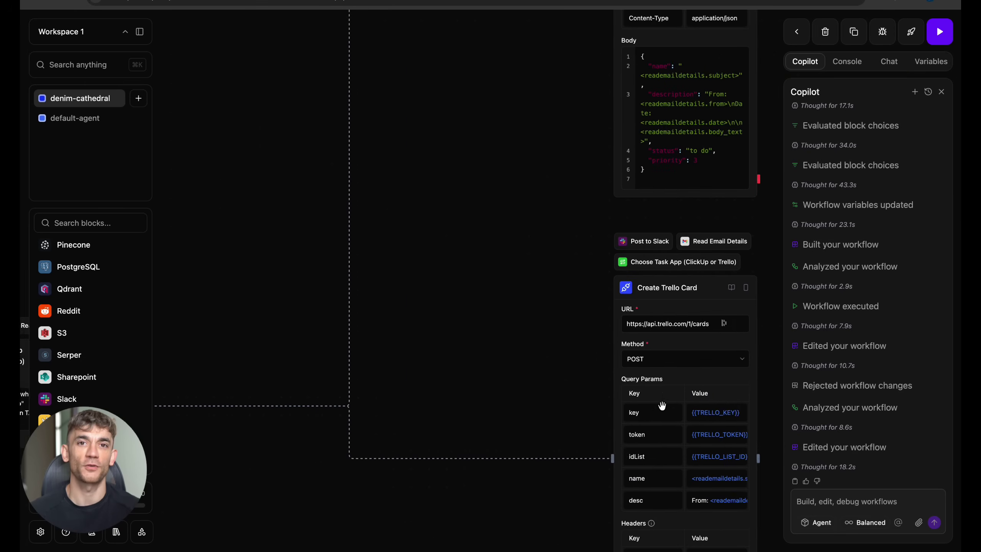
{"action": "scroll", "coordinate": [663, 409], "scroll_direction": "up", "scroll_amount": 4}
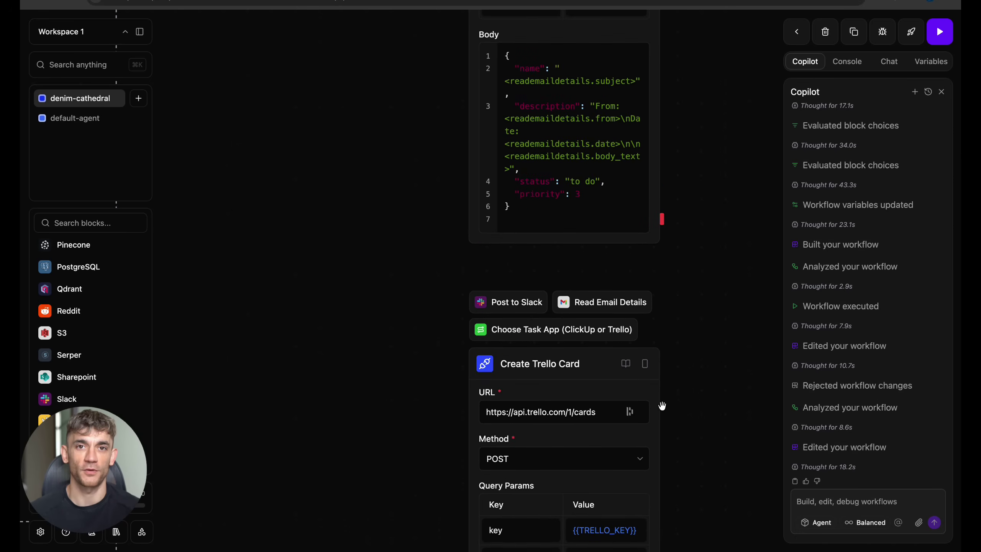
{"action": "scroll", "coordinate": [663, 409], "scroll_direction": "up", "scroll_amount": 4}
{"action": "scroll", "coordinate": [648, 284], "scroll_direction": "up", "scroll_amount": 2}
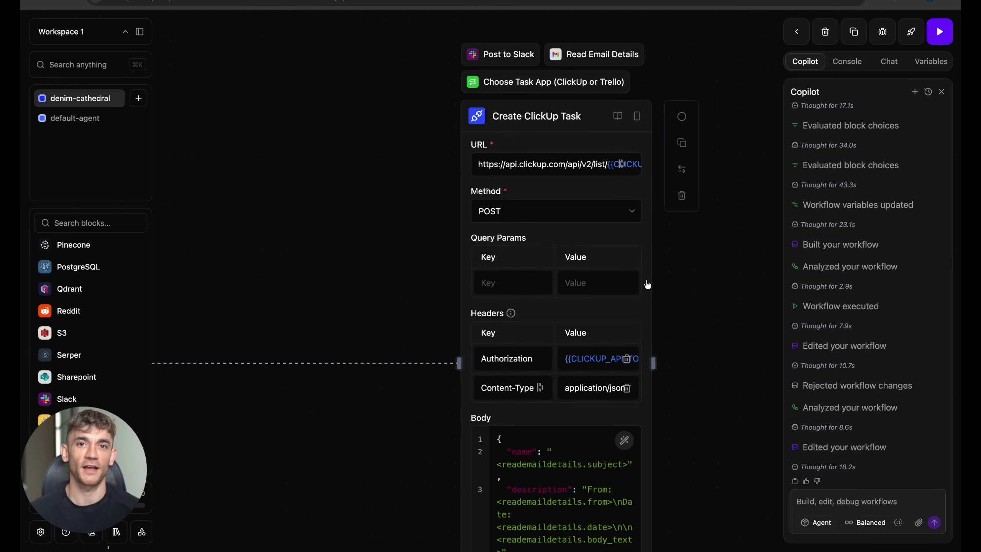
{"action": "scroll", "coordinate": [648, 284], "scroll_direction": "up", "scroll_amount": 2}
{"action": "scroll", "coordinate": [649, 285], "scroll_direction": "up", "scroll_amount": 3}
{"action": "scroll", "coordinate": [648, 285], "scroll_direction": "up", "scroll_amount": 3}
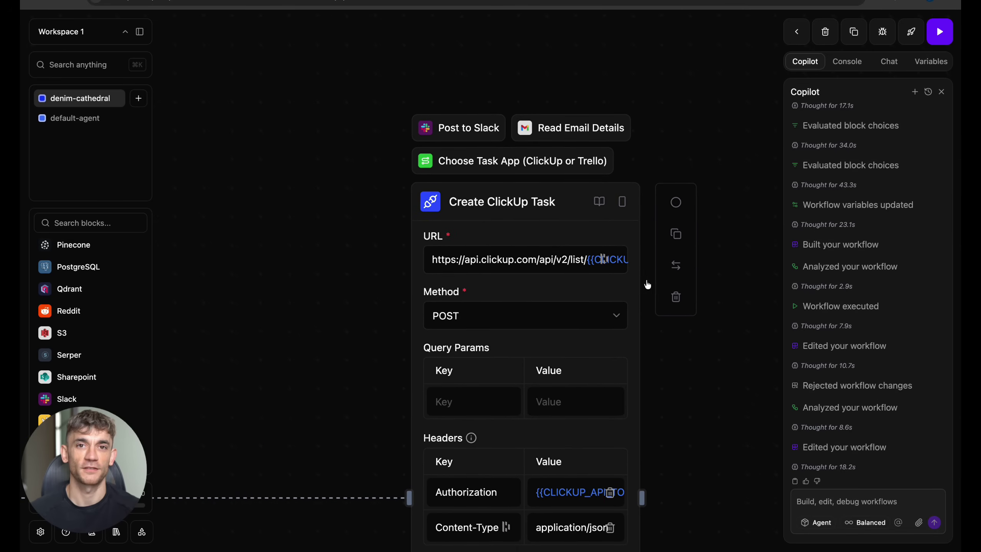
{"action": "scroll", "coordinate": [670, 394], "scroll_direction": "down", "scroll_amount": 3}
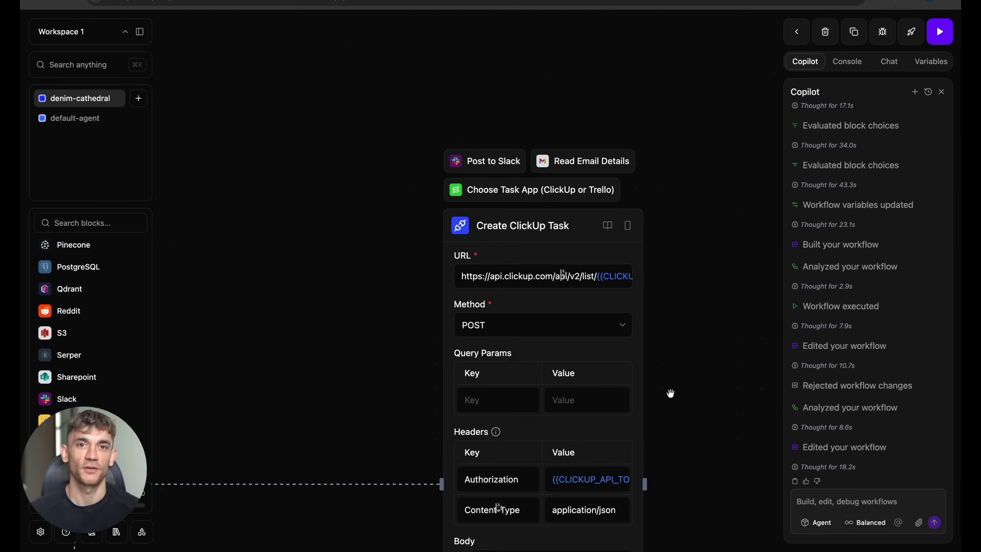
{"action": "scroll", "coordinate": [671, 394], "scroll_direction": "down", "scroll_amount": 4}
{"action": "scroll", "coordinate": [670, 393], "scroll_direction": "down", "scroll_amount": 4}
{"action": "scroll", "coordinate": [671, 395], "scroll_direction": "down", "scroll_amount": 2}
{"action": "scroll", "coordinate": [671, 394], "scroll_direction": "up", "scroll_amount": 2}
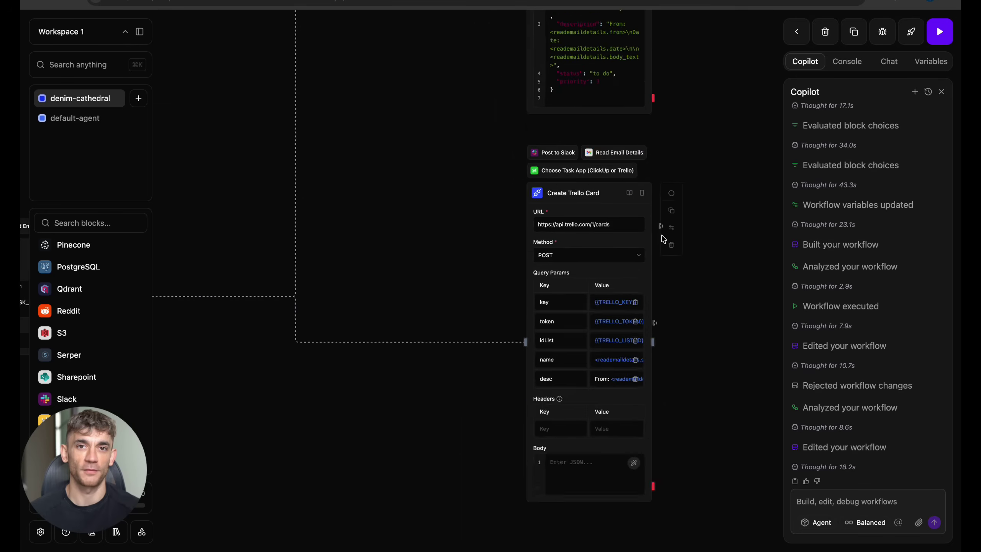
{"action": "scroll", "coordinate": [660, 246], "scroll_direction": "up", "scroll_amount": 4}
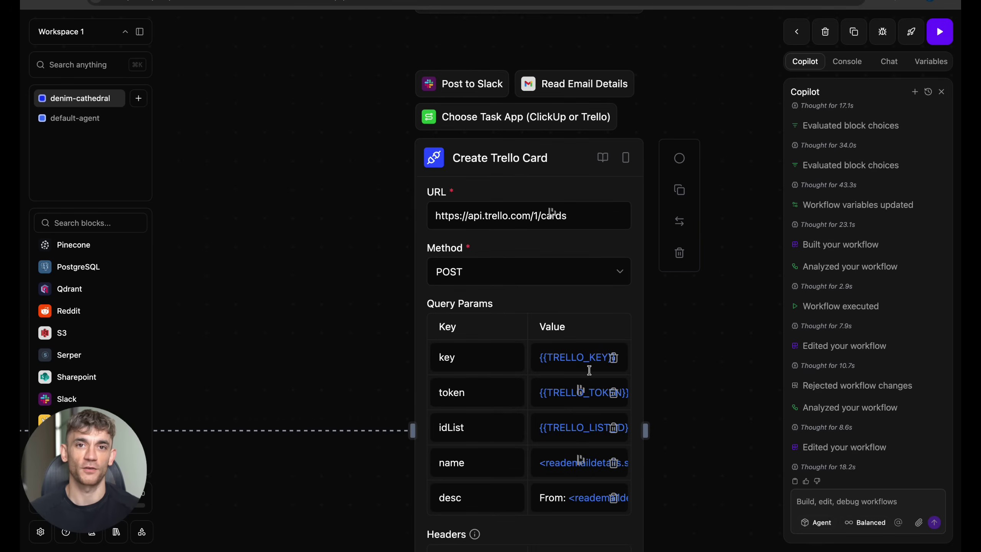
{"action": "scroll", "coordinate": [579, 451], "scroll_direction": "down", "scroll_amount": 3}
{"action": "scroll", "coordinate": [579, 451], "scroll_direction": "down", "scroll_amount": 3}
{"action": "scroll", "coordinate": [579, 451], "scroll_direction": "down", "scroll_amount": 4}
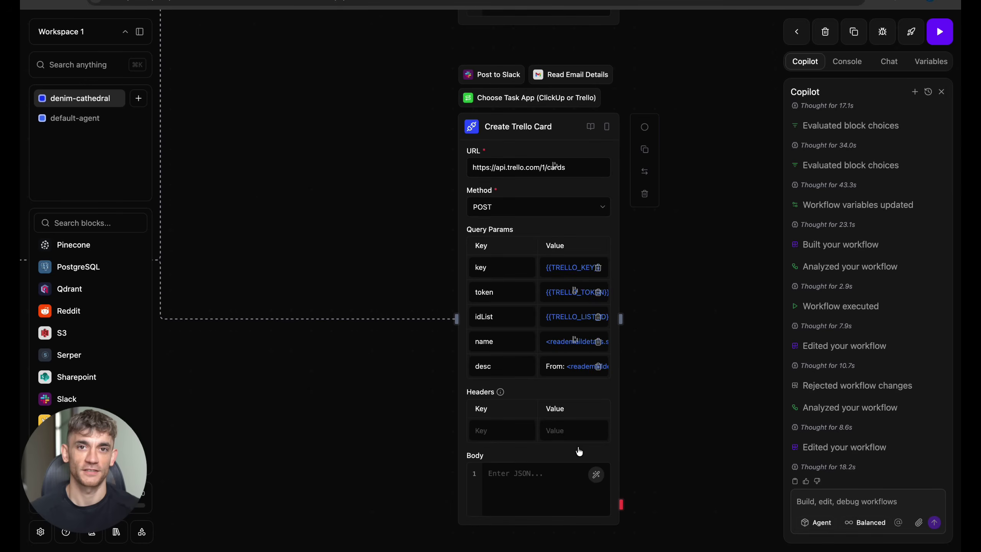
{"action": "scroll", "coordinate": [579, 452], "scroll_direction": "down", "scroll_amount": 3}
{"action": "scroll", "coordinate": [579, 452], "scroll_direction": "down", "scroll_amount": 3}
{"action": "scroll", "coordinate": [579, 452], "scroll_direction": "down", "scroll_amount": 3}
{"action": "scroll", "coordinate": [579, 452], "scroll_direction": "down", "scroll_amount": 3}
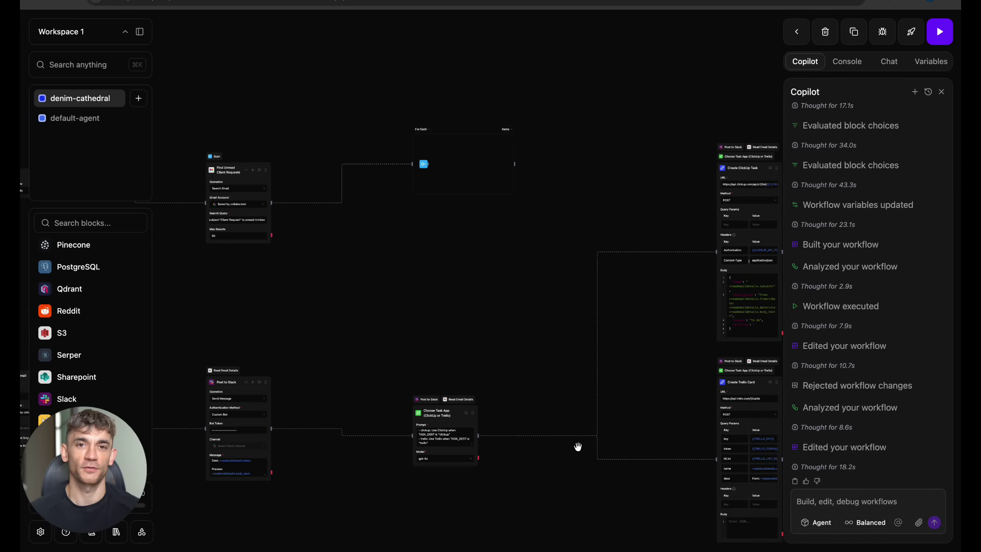
{"action": "scroll", "coordinate": [579, 451], "scroll_direction": "down", "scroll_amount": 3}
{"action": "scroll", "coordinate": [579, 368], "scroll_direction": "up", "scroll_amount": 4}
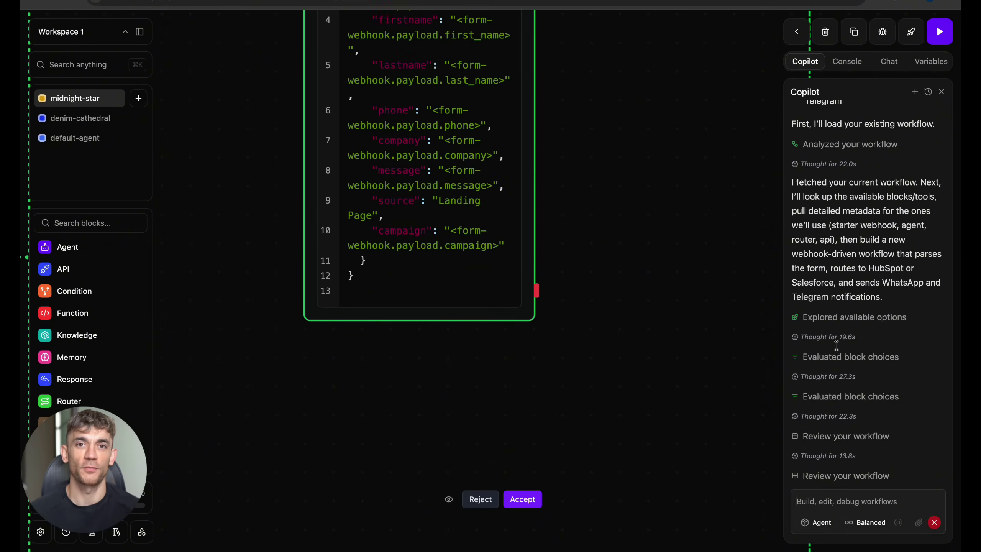
{"action": "scroll", "coordinate": [561, 194], "scroll_direction": "down", "scroll_amount": 6}
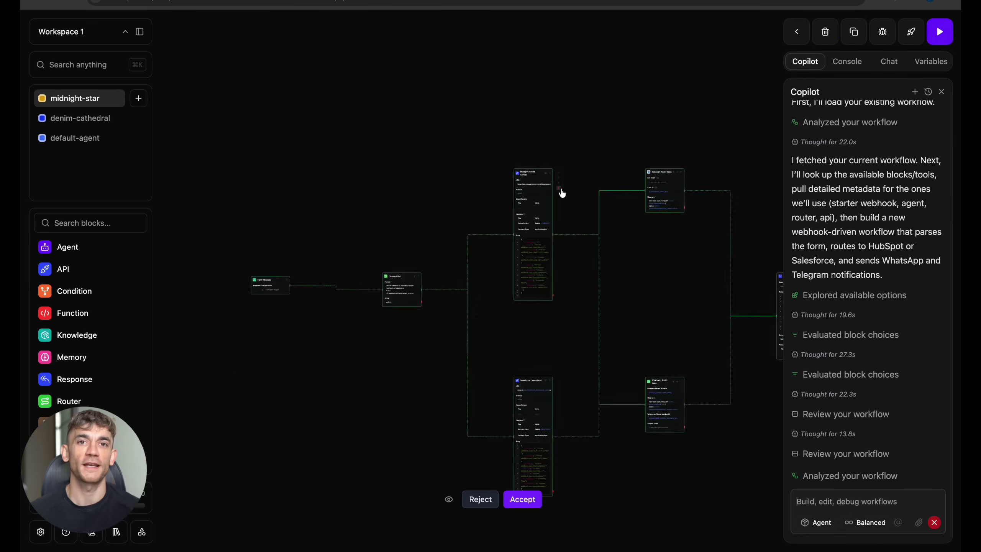
{"action": "scroll", "coordinate": [561, 193], "scroll_direction": "down", "scroll_amount": 2}
{"action": "scroll", "coordinate": [561, 193], "scroll_direction": "up", "scroll_amount": 6}
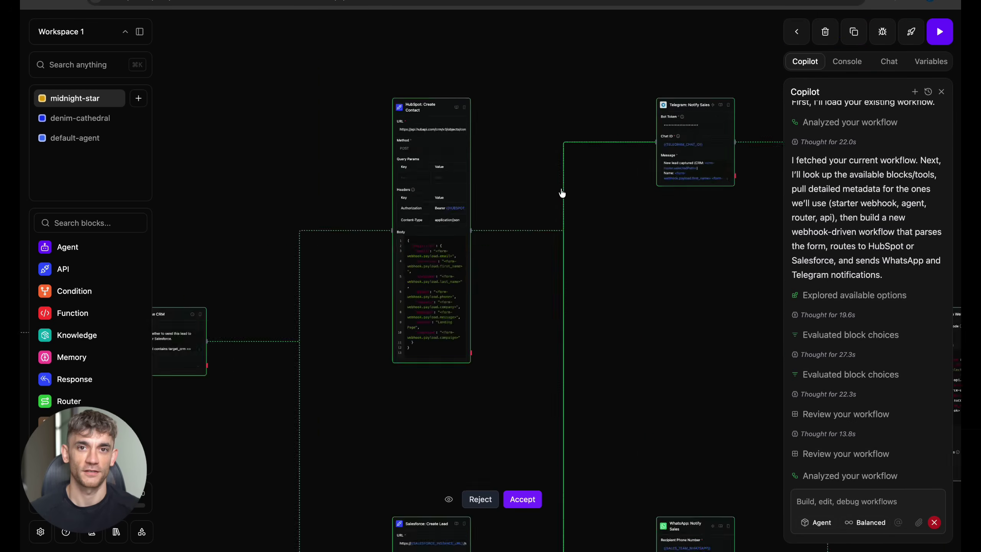
{"action": "scroll", "coordinate": [562, 193], "scroll_direction": "up", "scroll_amount": 5}
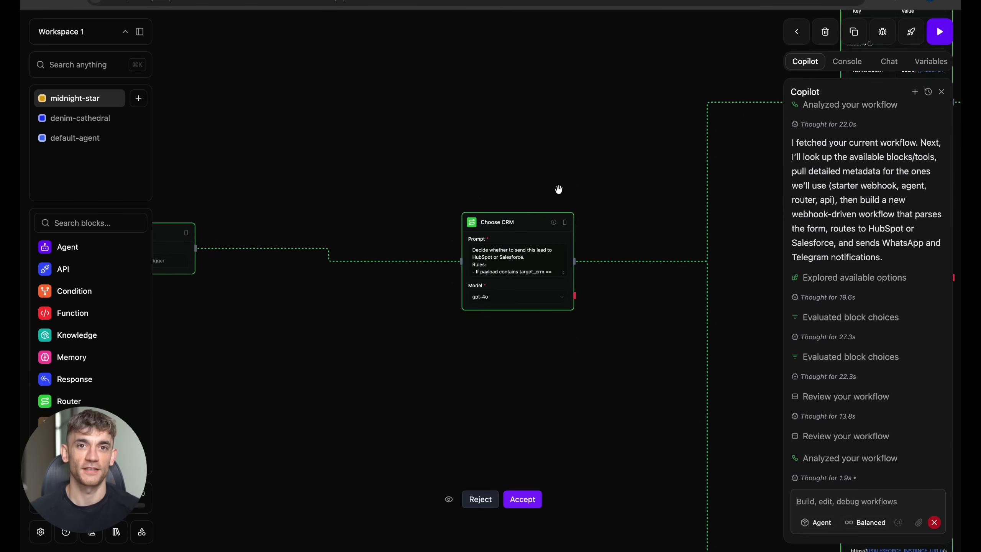
{"action": "scroll", "coordinate": [559, 190], "scroll_direction": "up", "scroll_amount": 3}
Pan across the proposed CRM API, Telegram, Respond to Webhook and WhatsApp blocks.
{"action": "left_click_drag", "start_coordinate": [559, 190], "coordinate": [430, 184]}
{"action": "scroll", "coordinate": [559, 192], "scroll_direction": "up", "scroll_amount": 5}
{"action": "scroll", "coordinate": [561, 196], "scroll_direction": "down", "scroll_amount": 5}
{"action": "scroll", "coordinate": [558, 189], "scroll_direction": "up", "scroll_amount": 5}
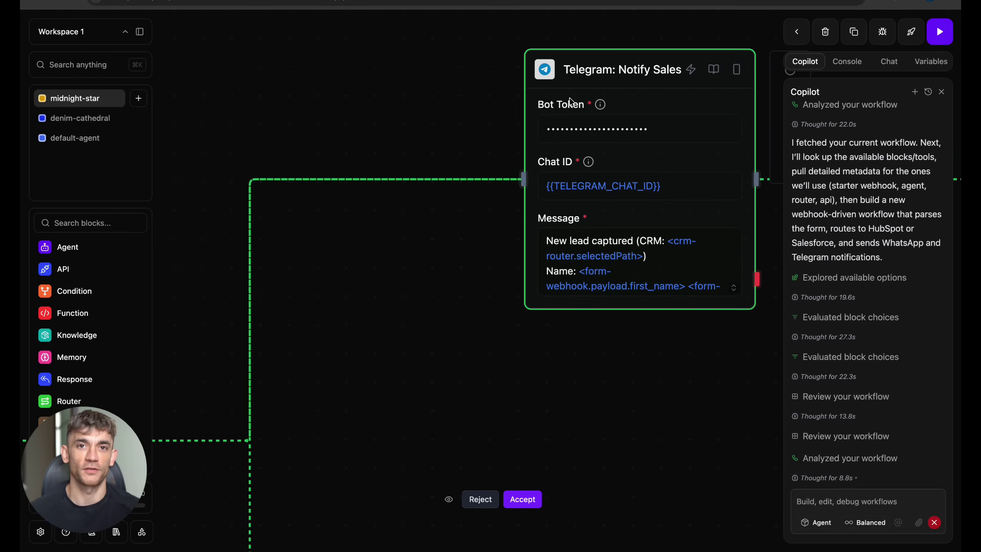
{"action": "left_click_drag", "start_coordinate": [571, 99], "coordinate": [429, 154]}
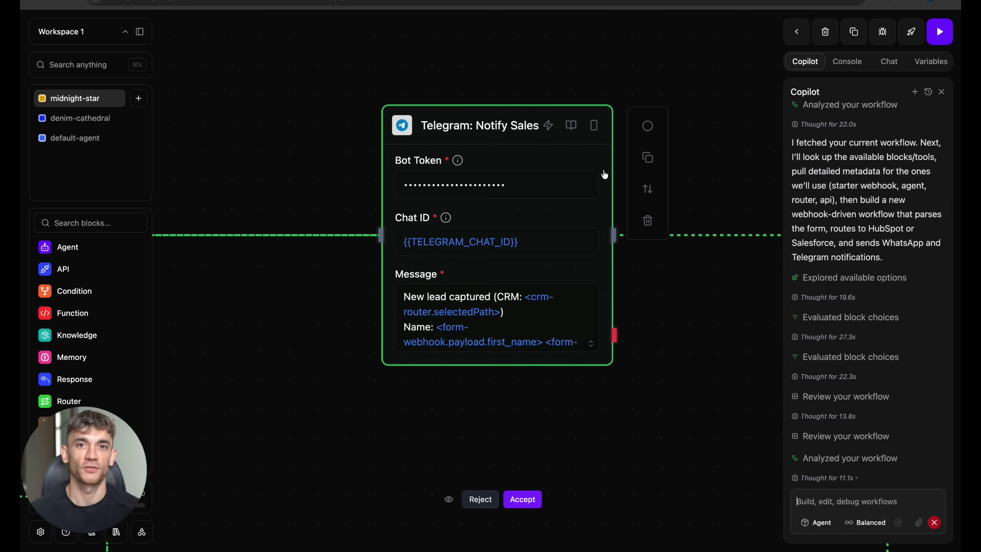
{"action": "scroll", "coordinate": [604, 176], "scroll_direction": "down", "scroll_amount": 5}
{"action": "left_click_drag", "start_coordinate": [603, 175], "coordinate": [605, 175]}
{"action": "scroll", "coordinate": [603, 171], "scroll_direction": "up", "scroll_amount": 6}
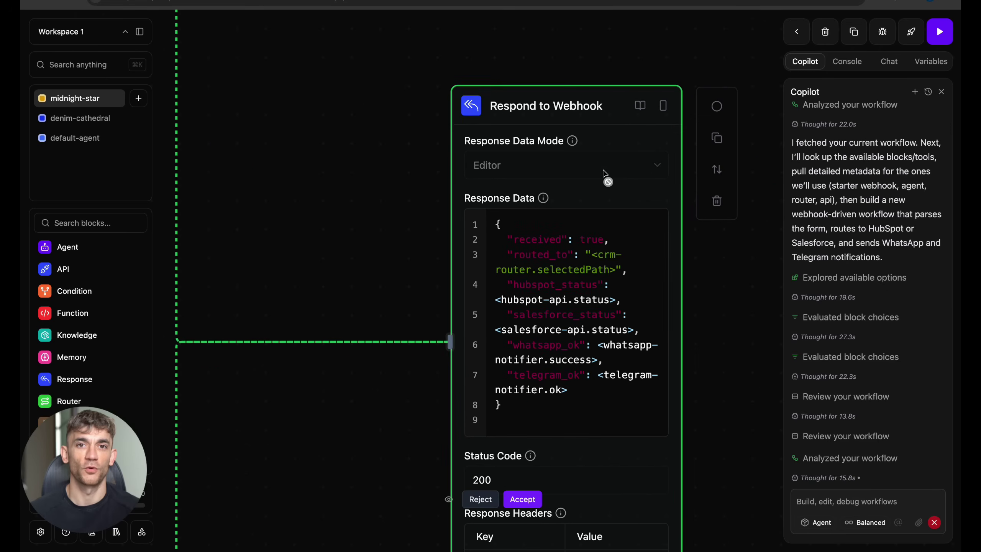
{"action": "scroll", "coordinate": [531, 312], "scroll_direction": "down", "scroll_amount": 4}
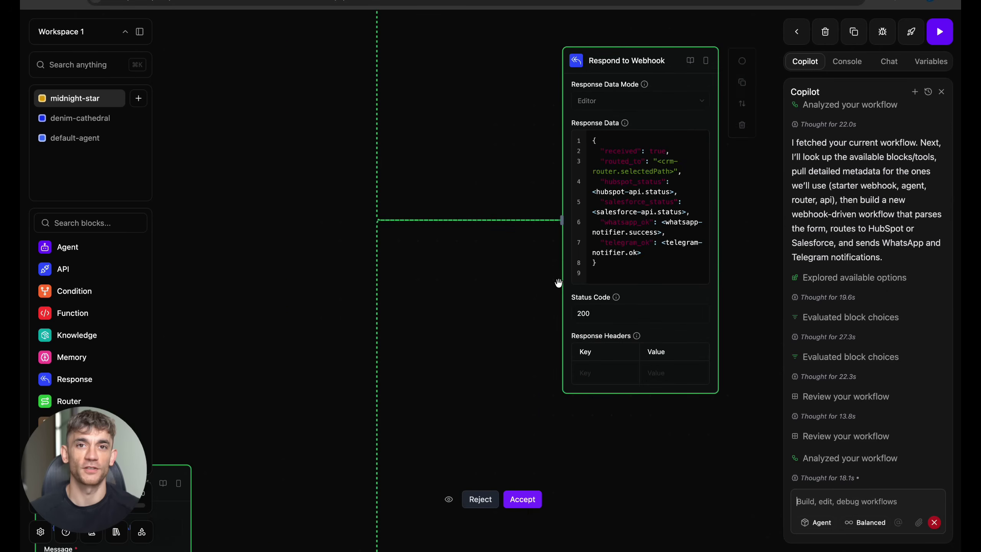
{"action": "left_click_drag", "start_coordinate": [491, 230], "coordinate": [558, 284]}
{"action": "left_click_drag", "start_coordinate": [429, 361], "coordinate": [558, 284]}
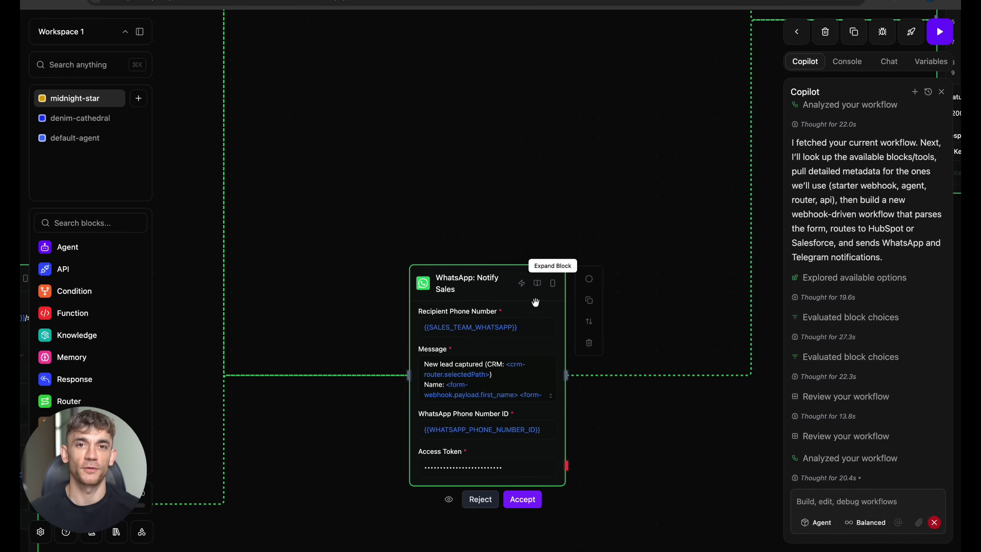
{"action": "scroll", "coordinate": [535, 304], "scroll_direction": "up", "scroll_amount": 3}
{"action": "scroll", "coordinate": [520, 341], "scroll_direction": "down", "scroll_amount": 4}
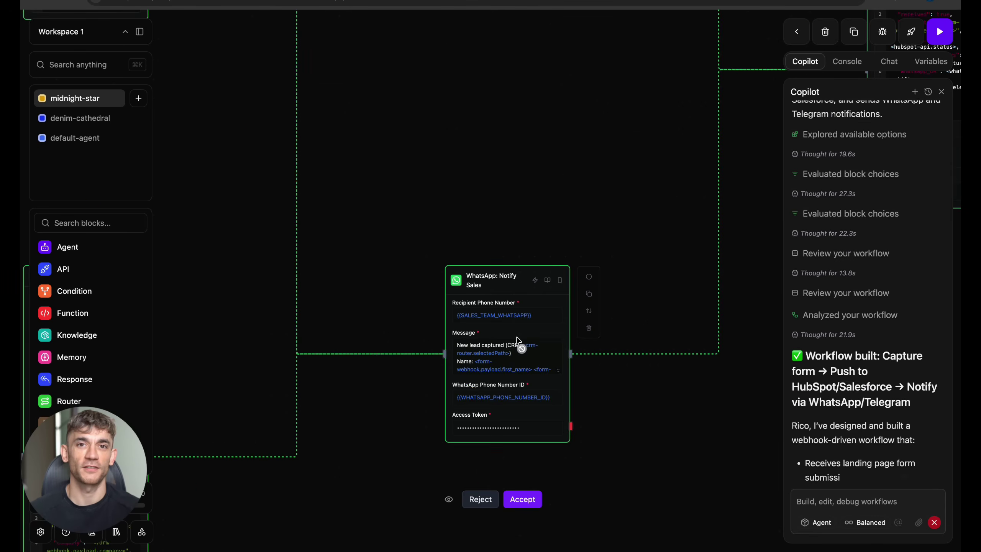
Pan the lead-routing canvas over to the Salesforce block.
{"action": "left_click_drag", "start_coordinate": [520, 345], "coordinate": [391, 318]}
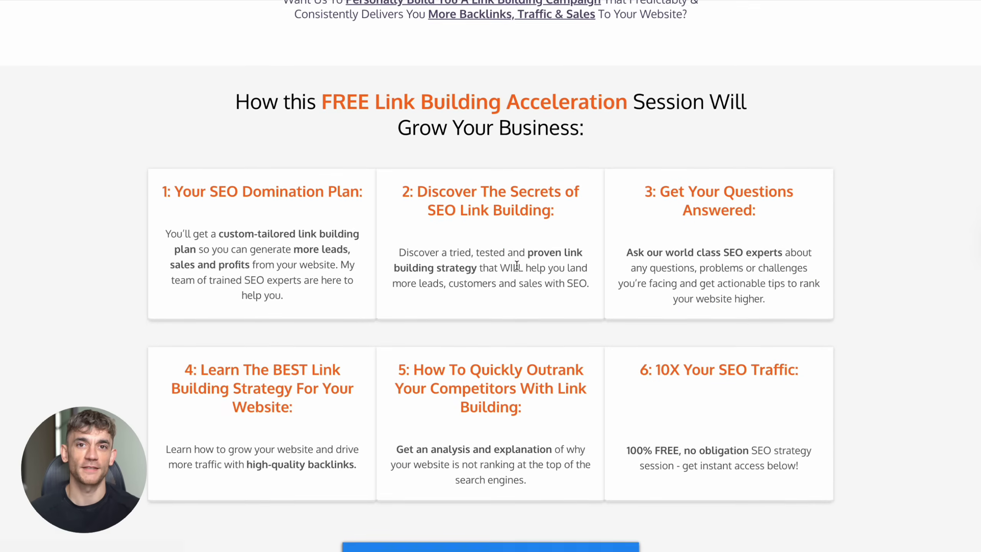
{"action": "scroll", "coordinate": [517, 265], "scroll_direction": "down", "scroll_amount": 2}
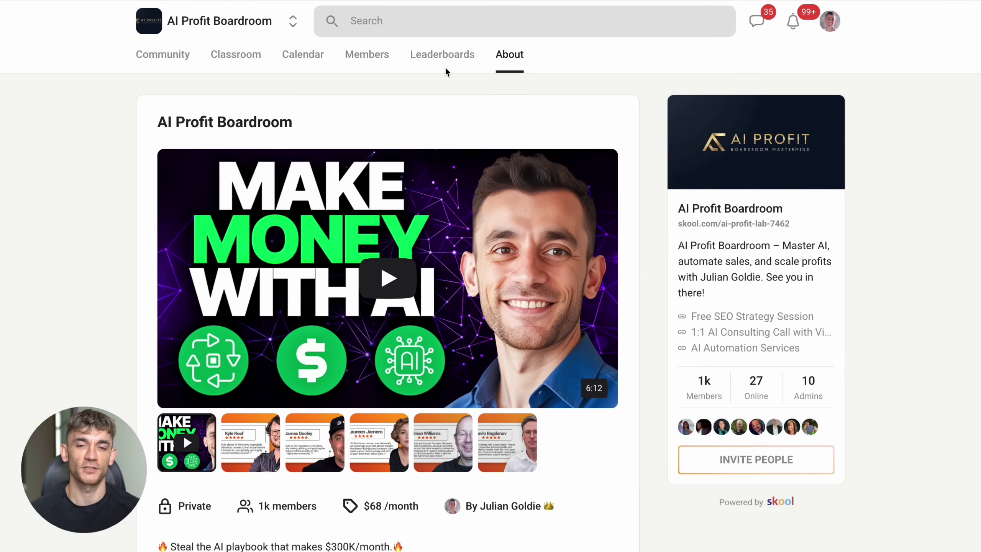
Open the pinned REQUESTS post from the Skool community feed, then close it.
{"action": "left_click", "coordinate": [163, 53]}
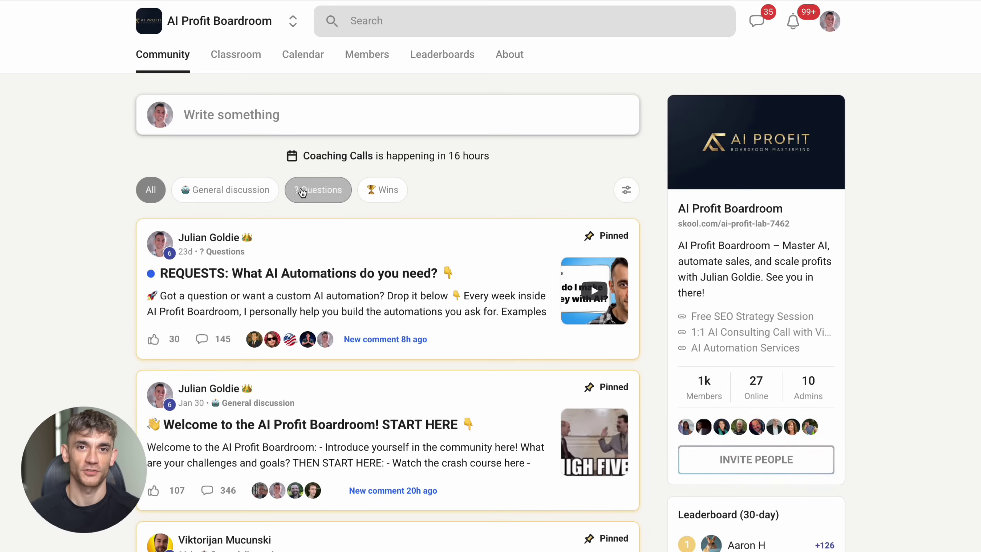
{"action": "scroll", "coordinate": [307, 230], "scroll_direction": "down", "scroll_amount": 5}
{"action": "scroll", "coordinate": [307, 231], "scroll_direction": "down", "scroll_amount": 5}
{"action": "scroll", "coordinate": [307, 230], "scroll_direction": "down", "scroll_amount": 5}
{"action": "scroll", "coordinate": [302, 192], "scroll_direction": "down", "scroll_amount": 5}
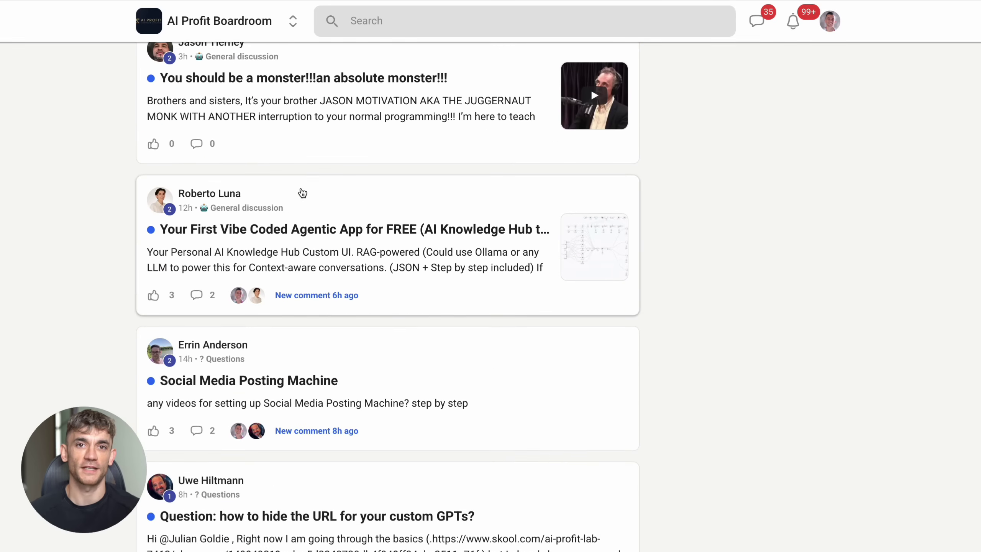
{"action": "scroll", "coordinate": [301, 192], "scroll_direction": "down", "scroll_amount": 2}
{"action": "scroll", "coordinate": [302, 192], "scroll_direction": "up", "scroll_amount": 5}
{"action": "scroll", "coordinate": [302, 192], "scroll_direction": "up", "scroll_amount": 10}
{"action": "scroll", "coordinate": [300, 187], "scroll_direction": "down", "scroll_amount": 1}
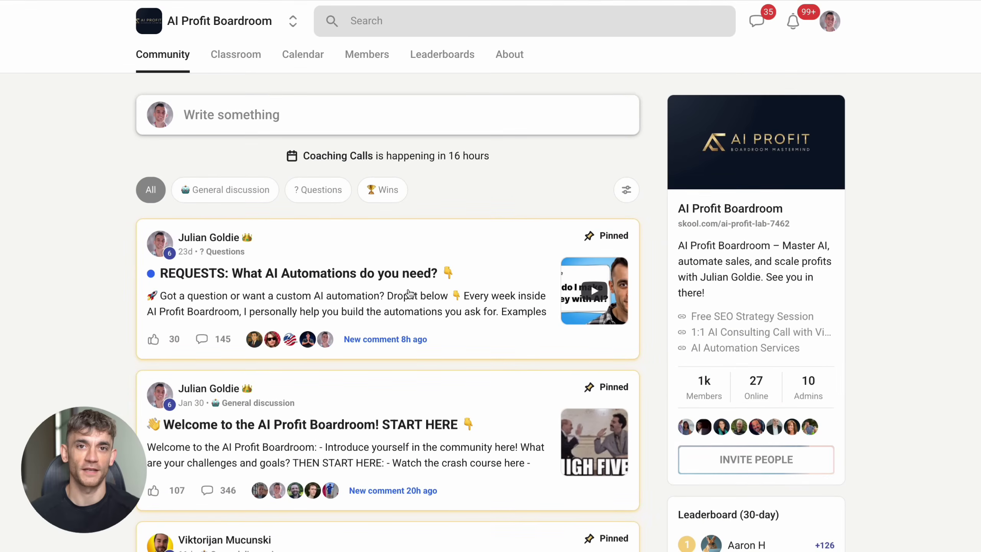
{"action": "left_click", "coordinate": [383, 295]}
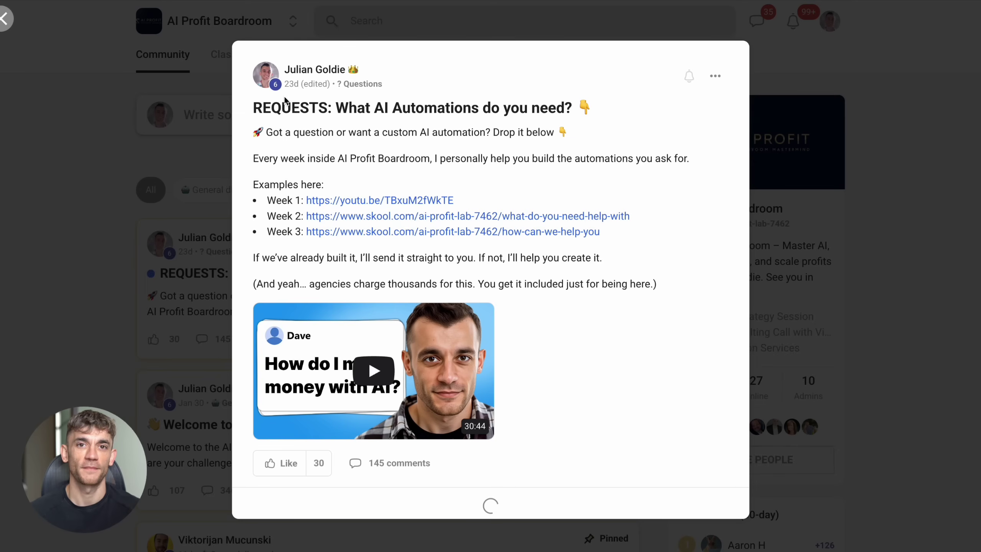
{"action": "scroll", "coordinate": [561, 256], "scroll_direction": "down", "scroll_amount": 5}
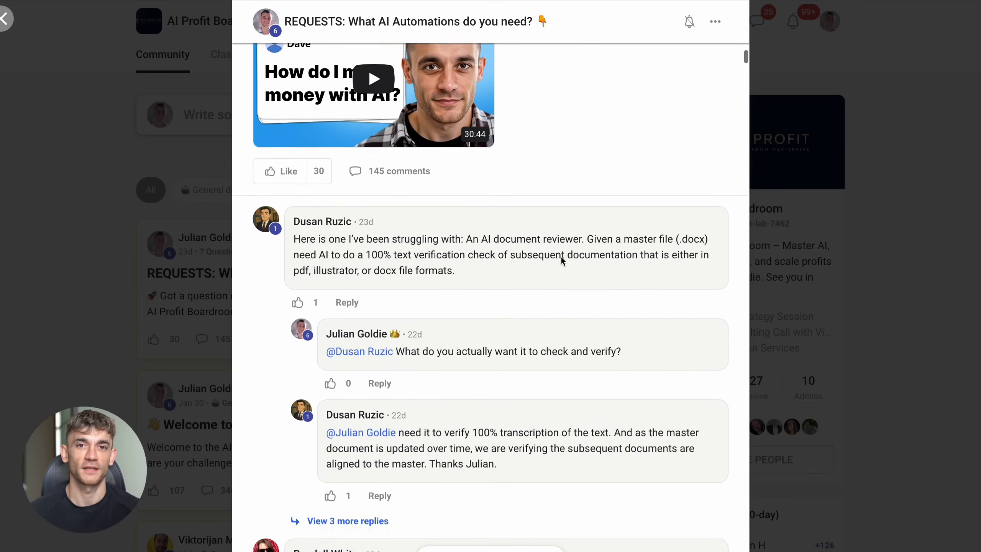
{"action": "scroll", "coordinate": [561, 256], "scroll_direction": "down", "scroll_amount": 8}
{"action": "scroll", "coordinate": [561, 256], "scroll_direction": "down", "scroll_amount": 8}
{"action": "scroll", "coordinate": [561, 261], "scroll_direction": "down", "scroll_amount": 8}
{"action": "scroll", "coordinate": [562, 261], "scroll_direction": "down", "scroll_amount": 8}
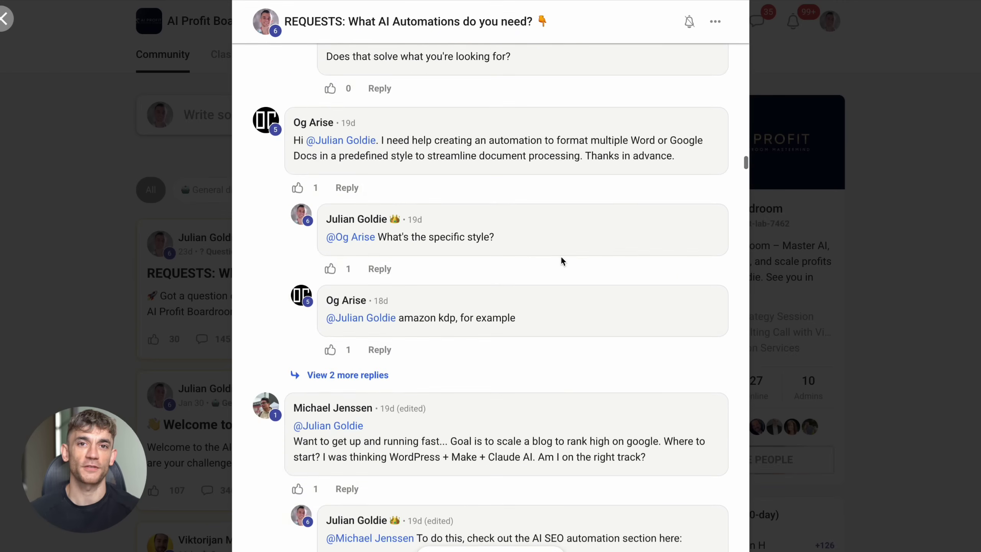
{"action": "scroll", "coordinate": [561, 261], "scroll_direction": "down", "scroll_amount": 8}
{"action": "scroll", "coordinate": [562, 261], "scroll_direction": "down", "scroll_amount": 8}
{"action": "scroll", "coordinate": [562, 262], "scroll_direction": "down", "scroll_amount": 8}
{"action": "key", "text": "Escape"}
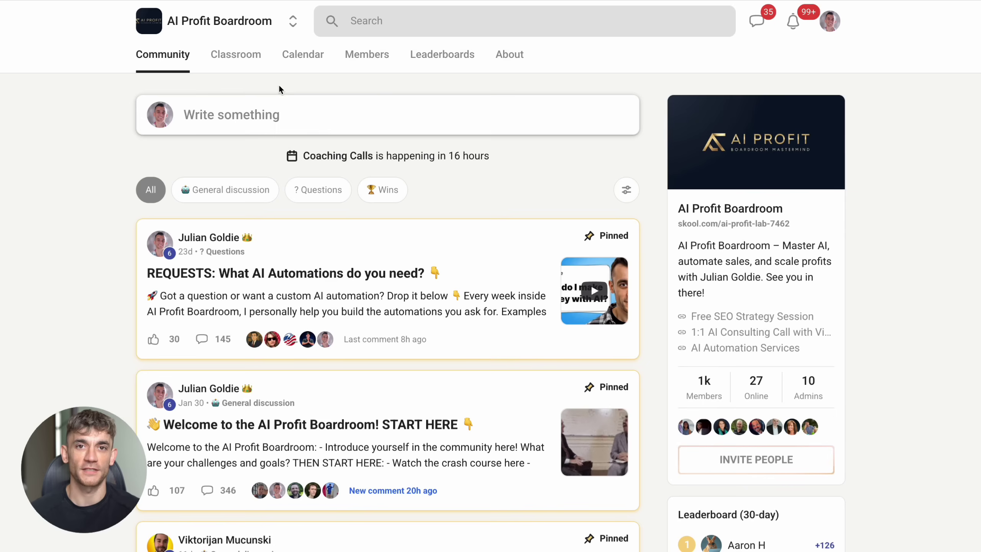
View the N8N Templates & Workflows lessons, from Viral Reels Workflow to AI Data Analyst Chatbot.
{"action": "left_click", "coordinate": [237, 55]}
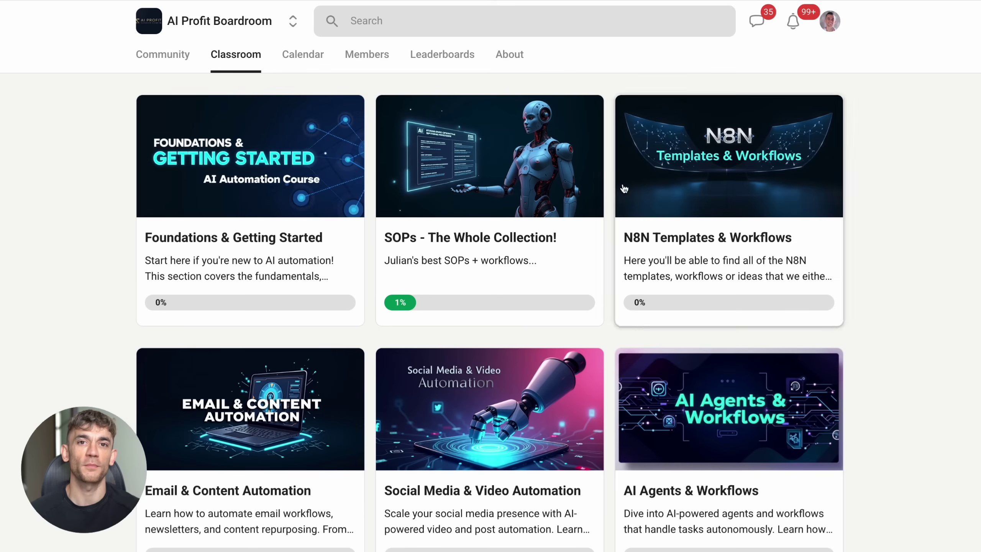
{"action": "left_click", "coordinate": [814, 240]}
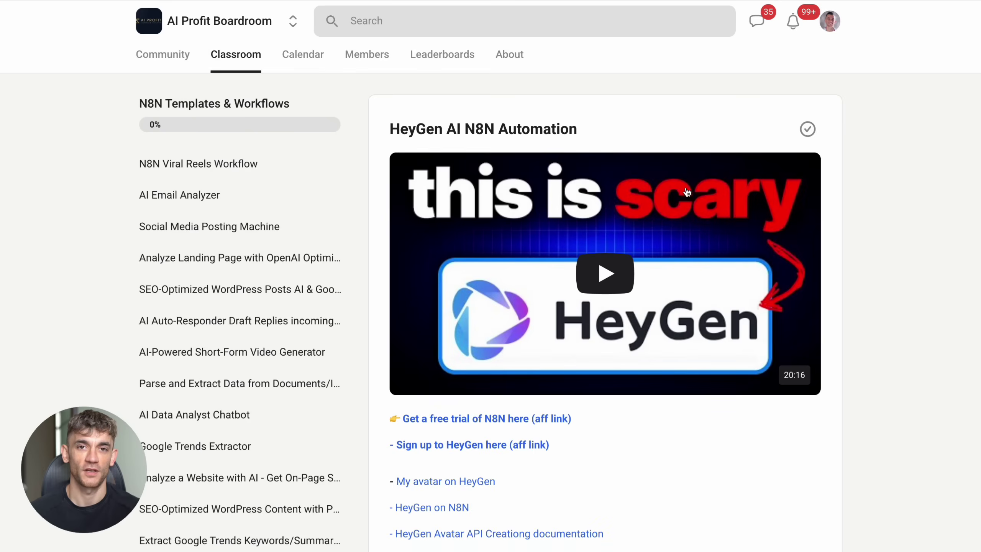
{"action": "left_click", "coordinate": [341, 163]}
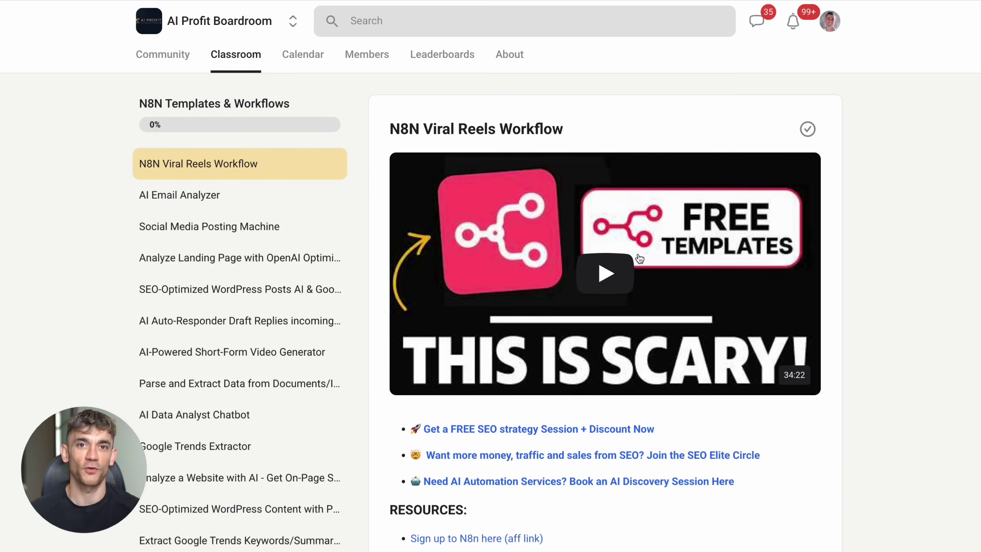
{"action": "scroll", "coordinate": [583, 270], "scroll_direction": "down", "scroll_amount": 1}
{"action": "scroll", "coordinate": [582, 269], "scroll_direction": "down", "scroll_amount": 1}
{"action": "left_click", "coordinate": [240, 135]}
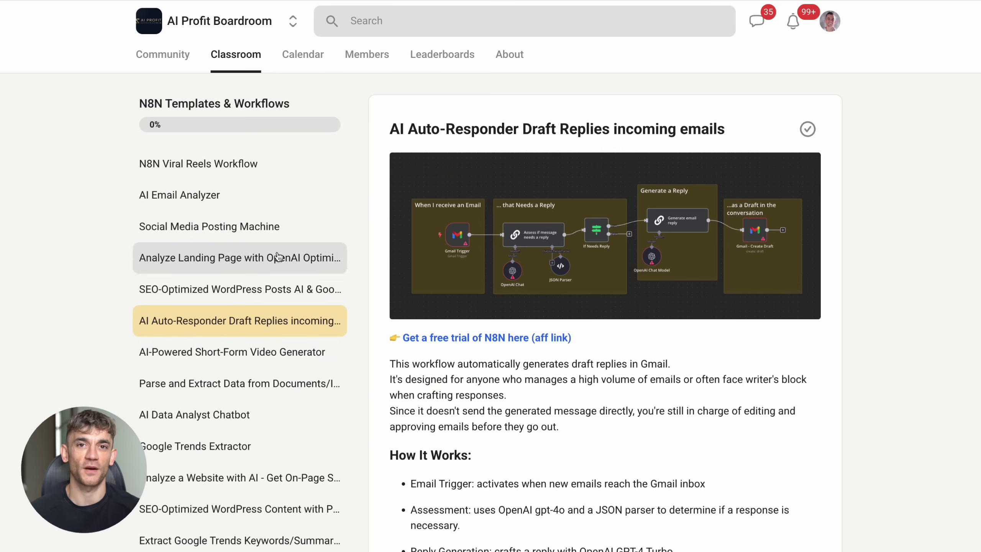
{"action": "left_click", "coordinate": [285, 344]}
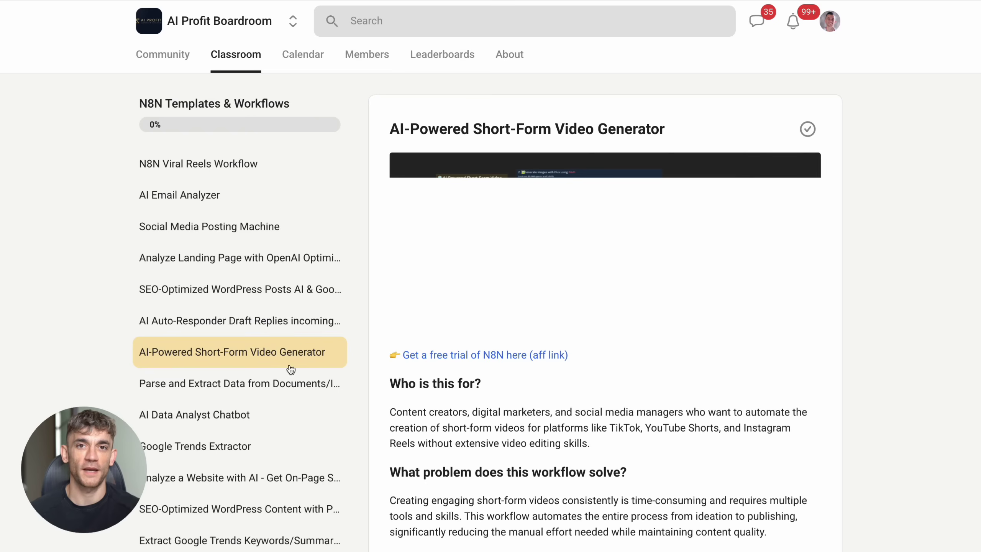
{"action": "left_click", "coordinate": [306, 384]}
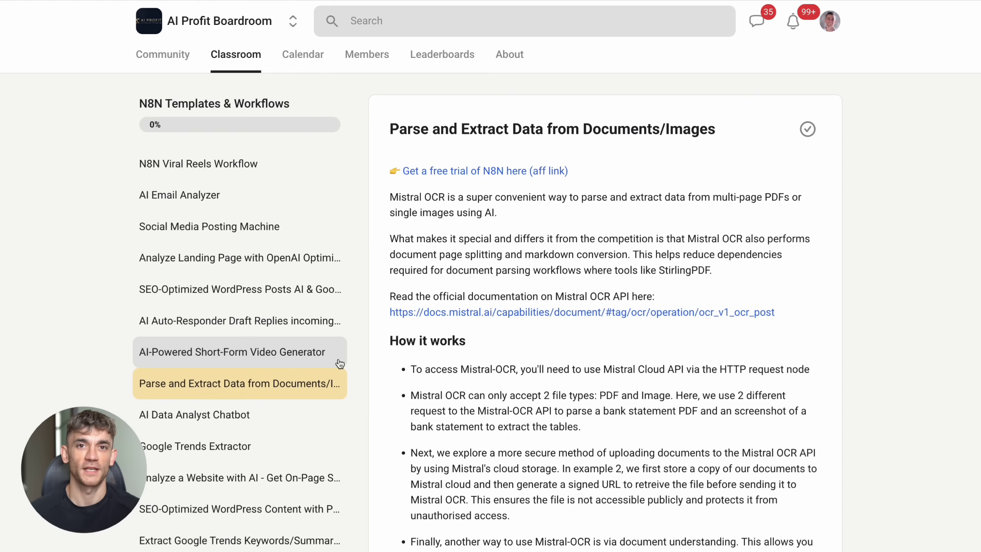
{"action": "left_click", "coordinate": [288, 415]}
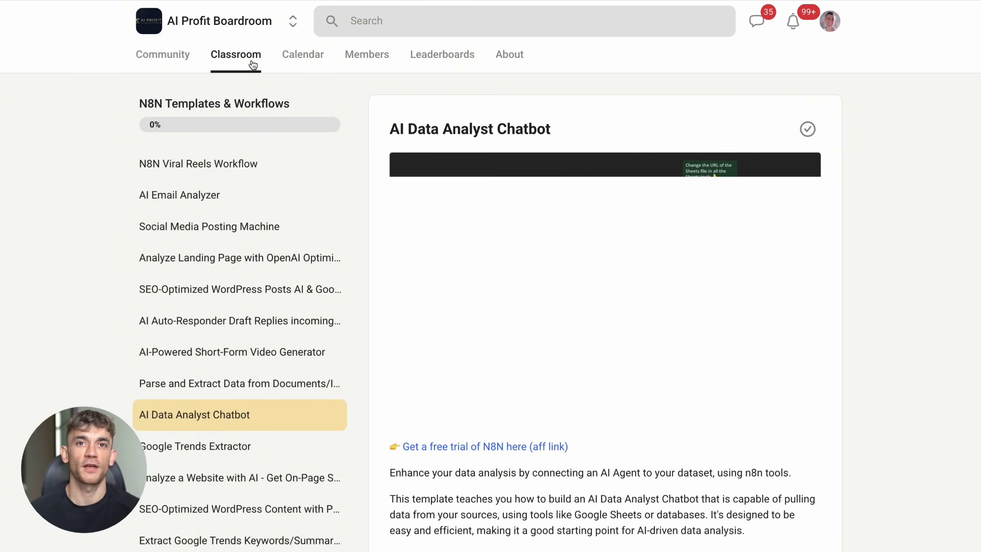
{"action": "left_click", "coordinate": [253, 65]}
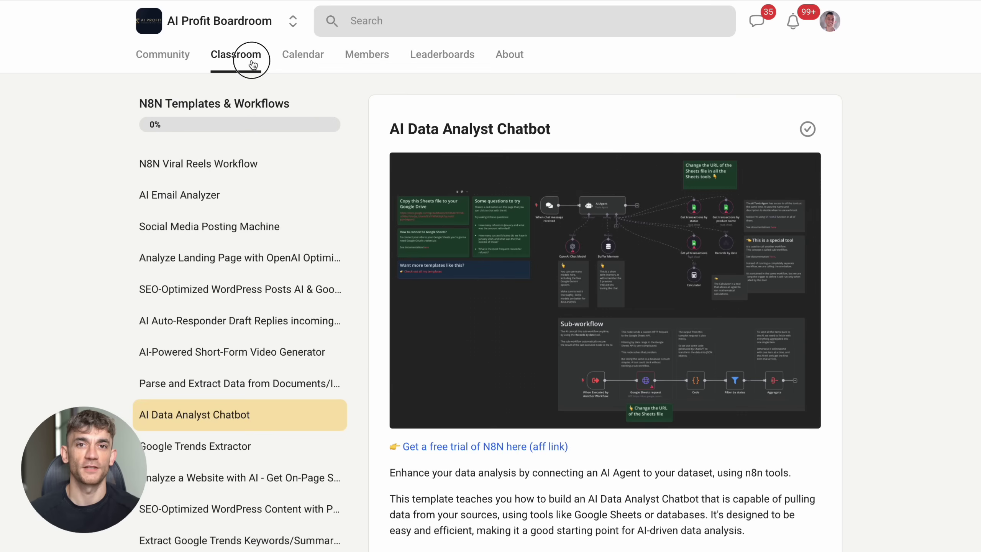